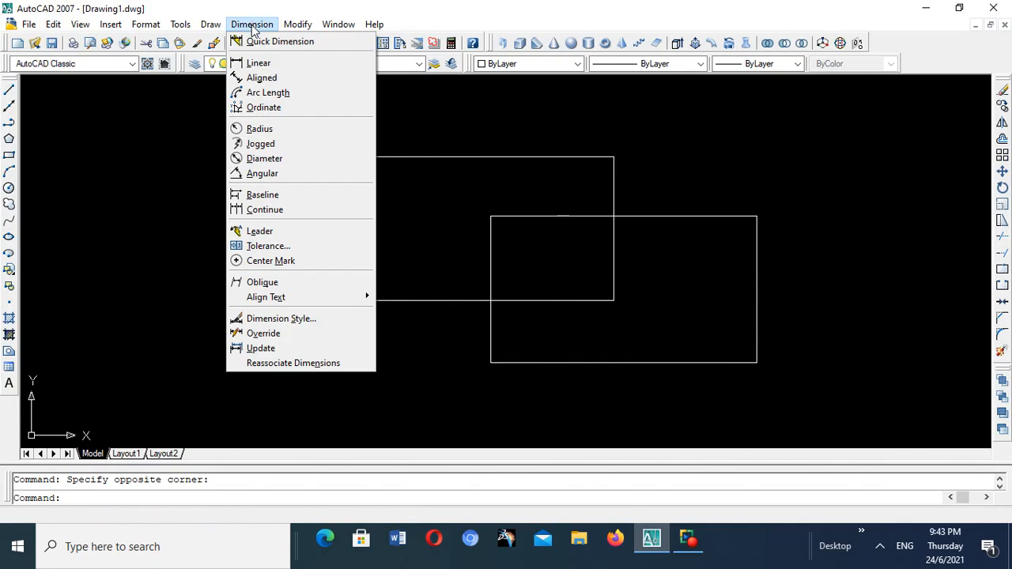
mouse_move(211, 23)
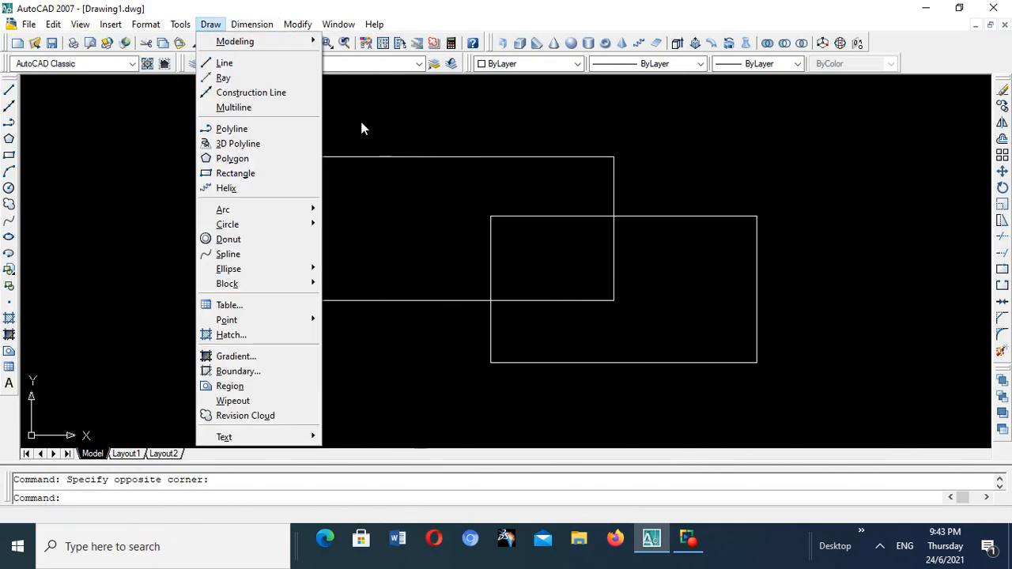
left_click(405, 110)
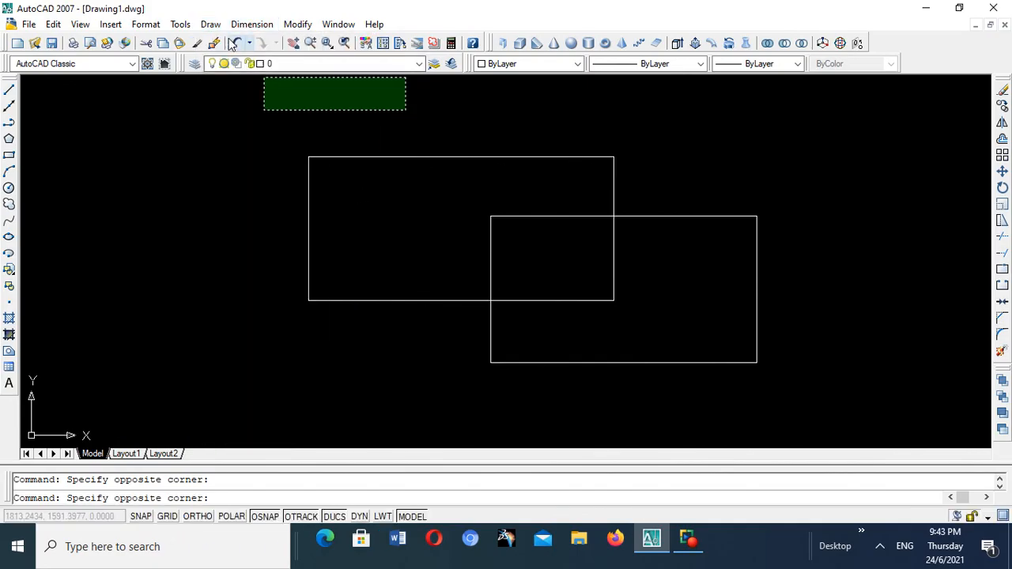
left_click(460, 180)
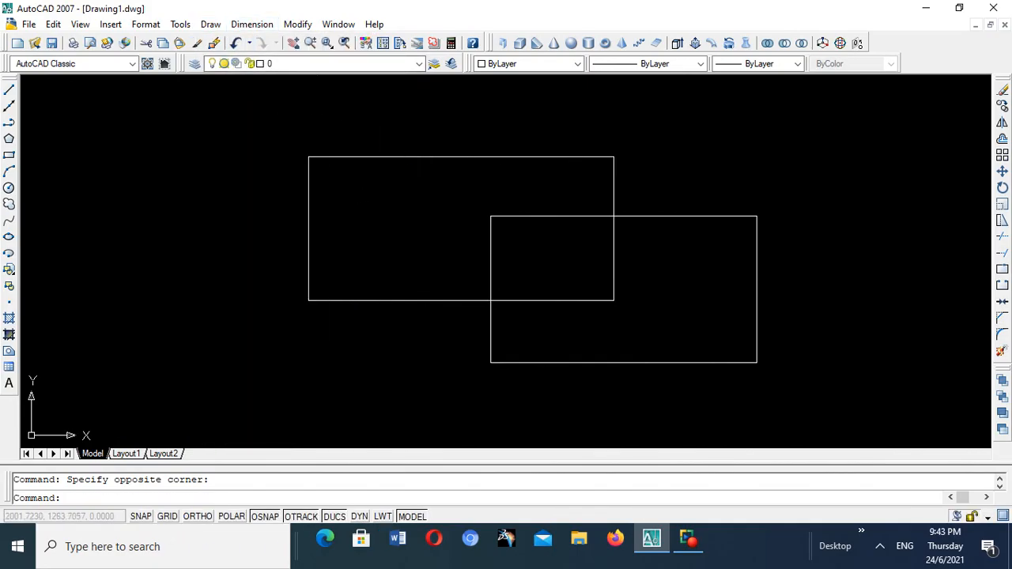
Add a linear dimension to the top edge of the upper-left rectangle, placing the dimension line above it.
left_click(240, 28)
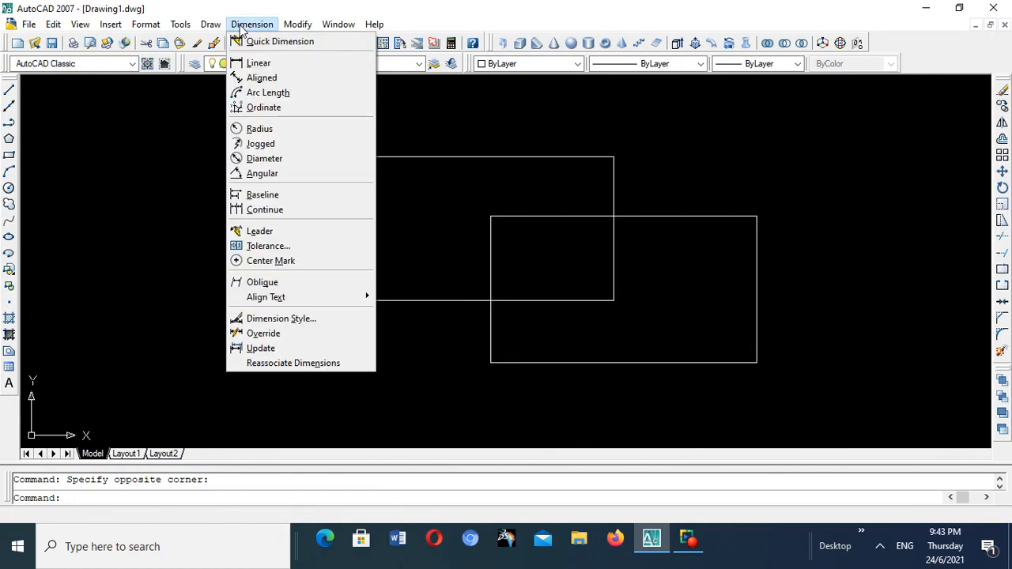
left_click(257, 64)
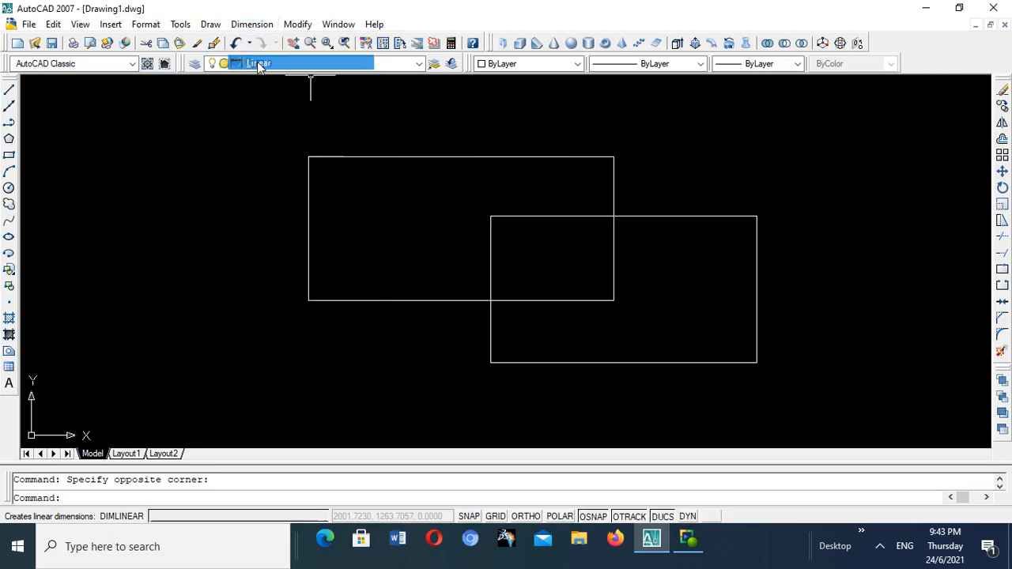
left_click(309, 157)
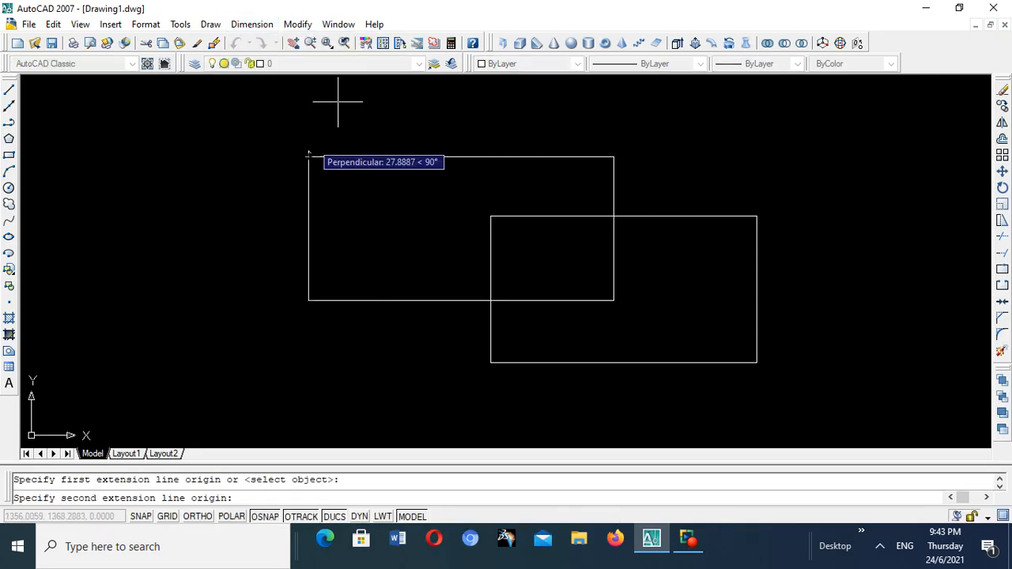
left_click(614, 157)
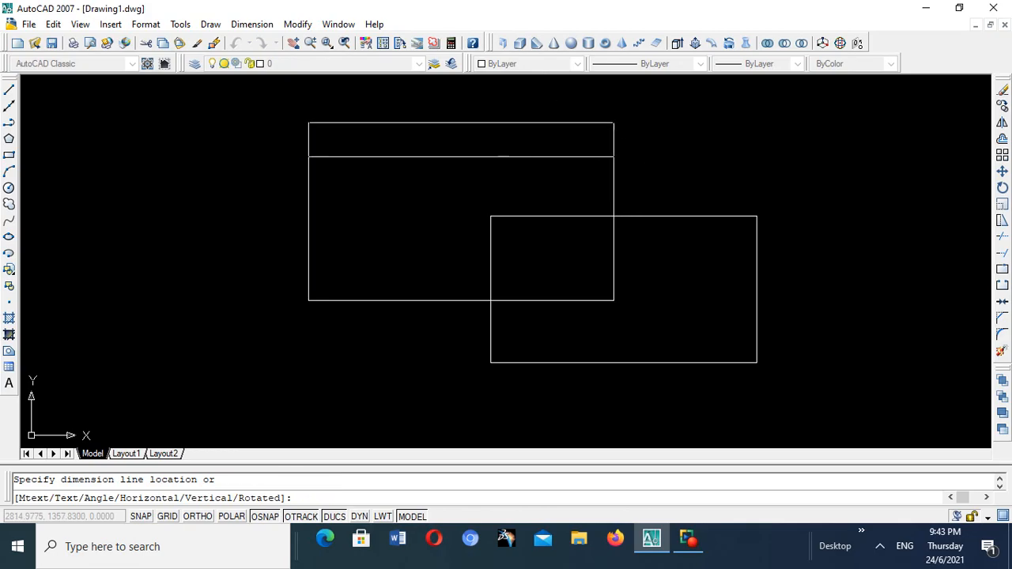
left_click(470, 123)
scroll(471, 122, "up", 5)
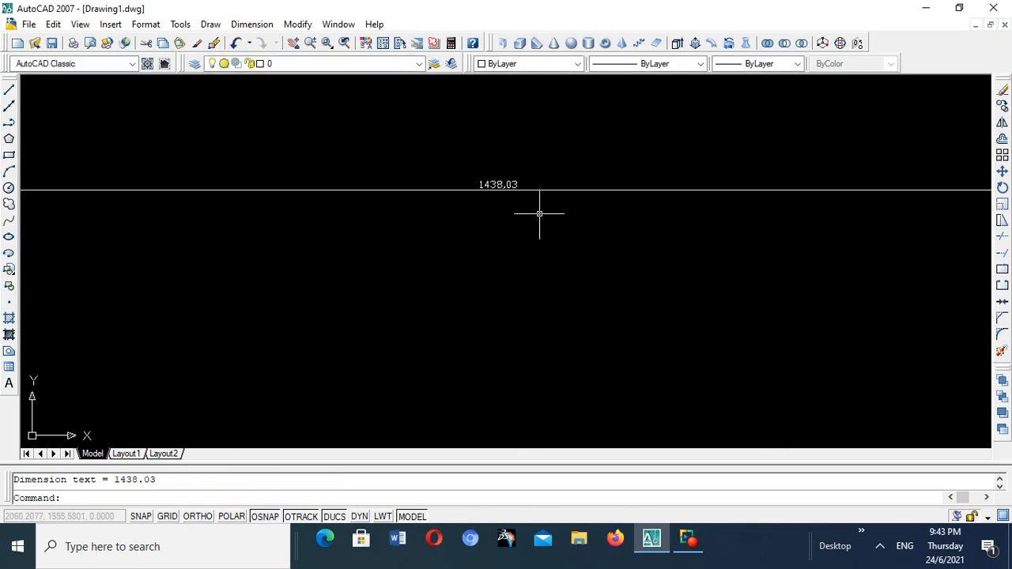
scroll(493, 171, "up", 3)
scroll(464, 153, "down", 8)
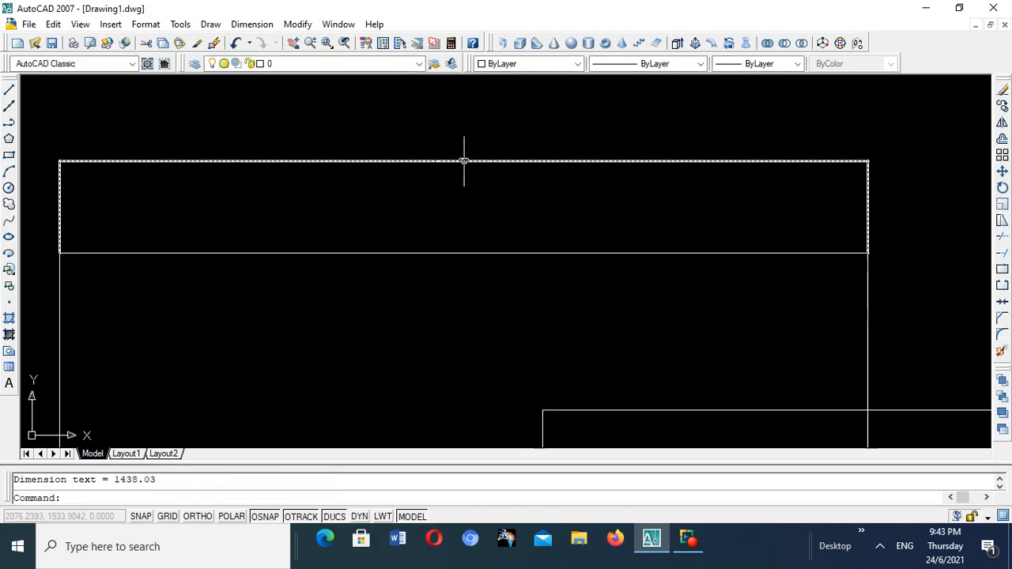
scroll(464, 162, "up", 7)
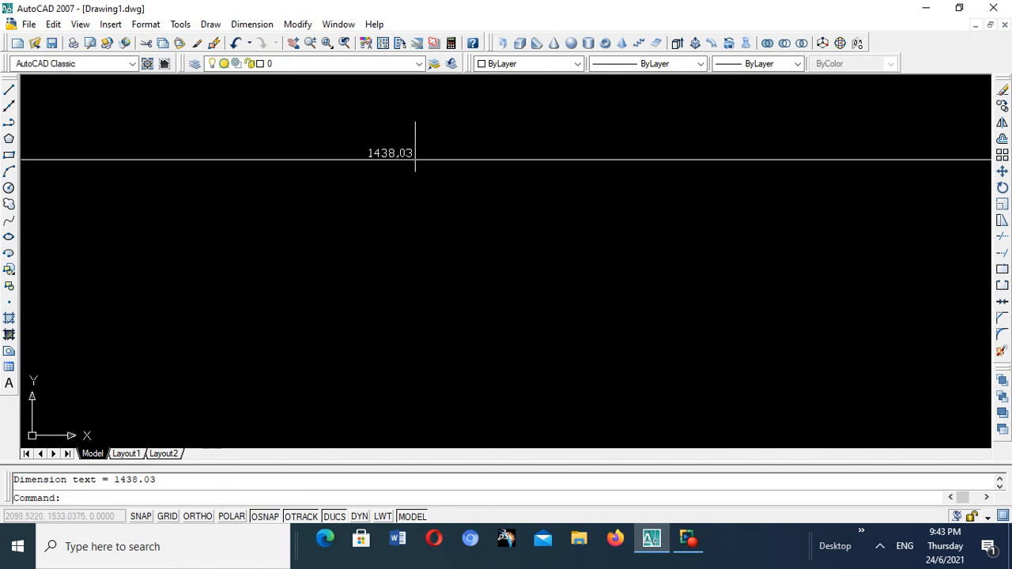
scroll(414, 147, "down", 8)
scroll(428, 152, "up", 2)
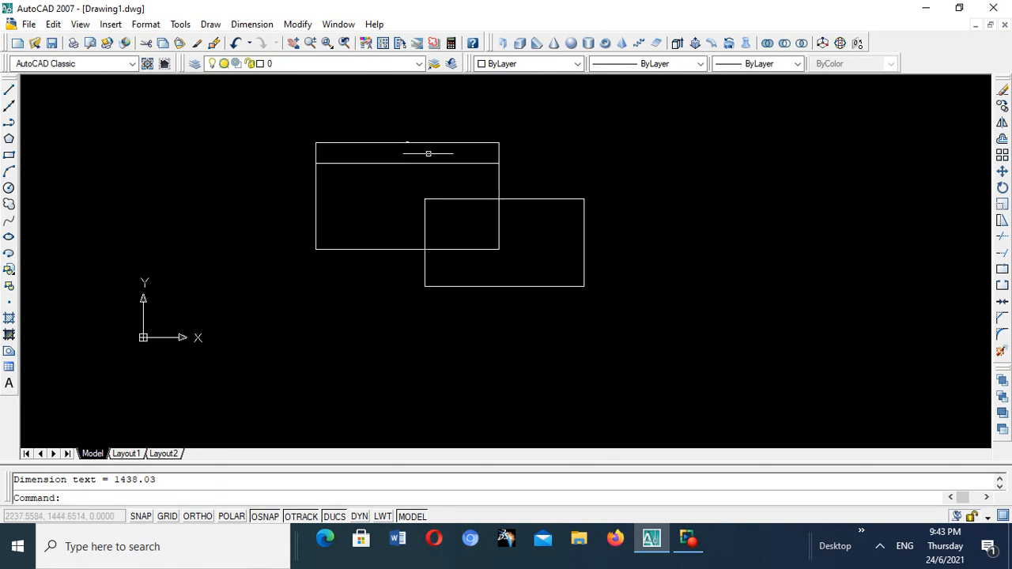
scroll(428, 154, "down", 2)
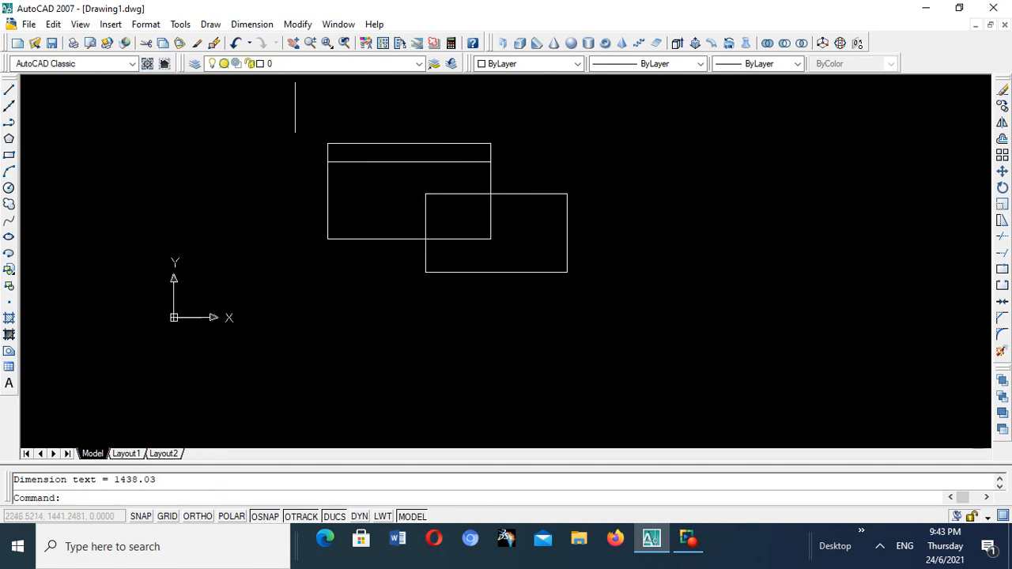
Add a linear dimension to the left edge of the same rectangle, placing the dimension line outside to its left.
left_click(266, 32)
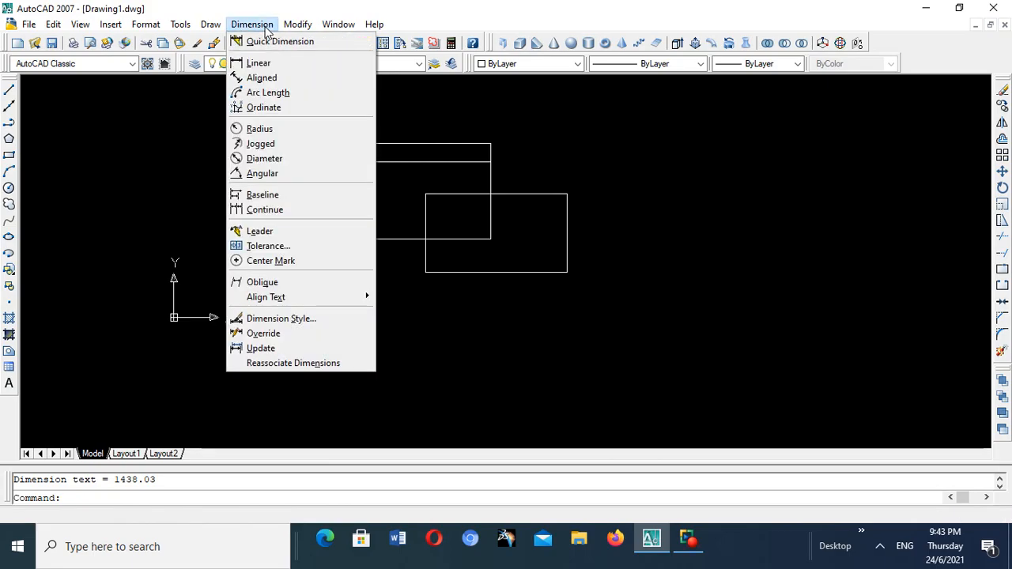
left_click(254, 60)
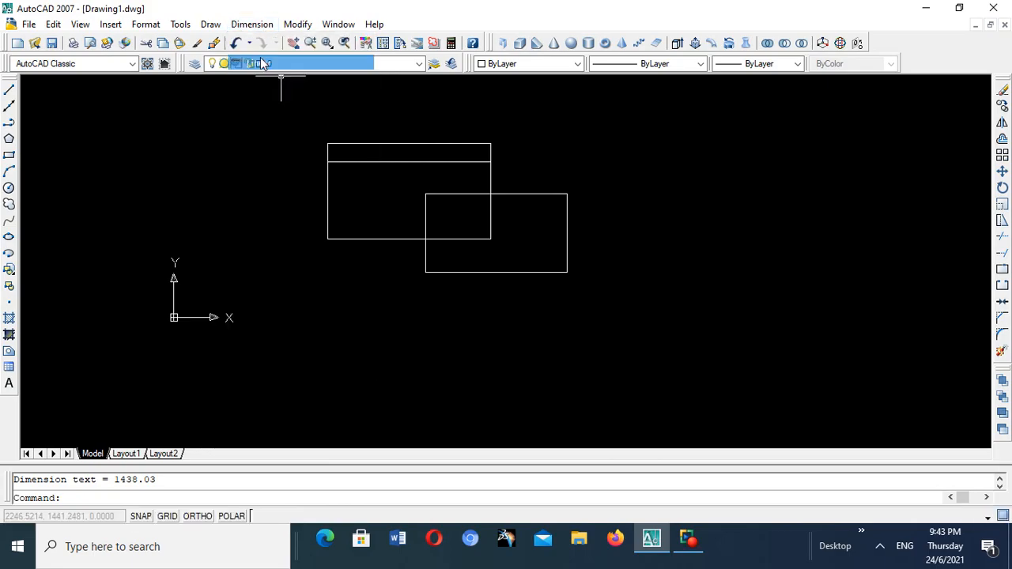
left_click(328, 161)
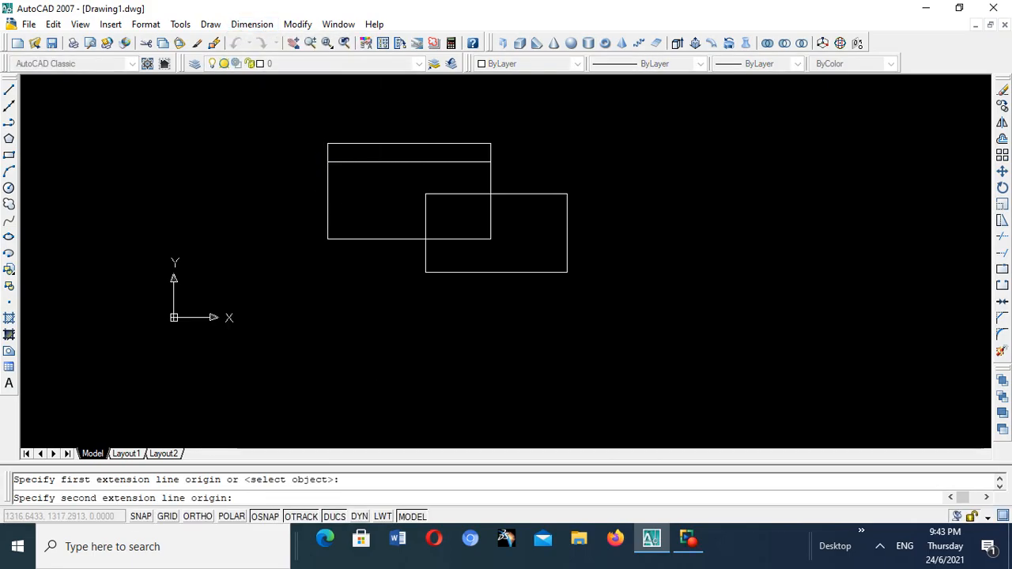
left_click(328, 238)
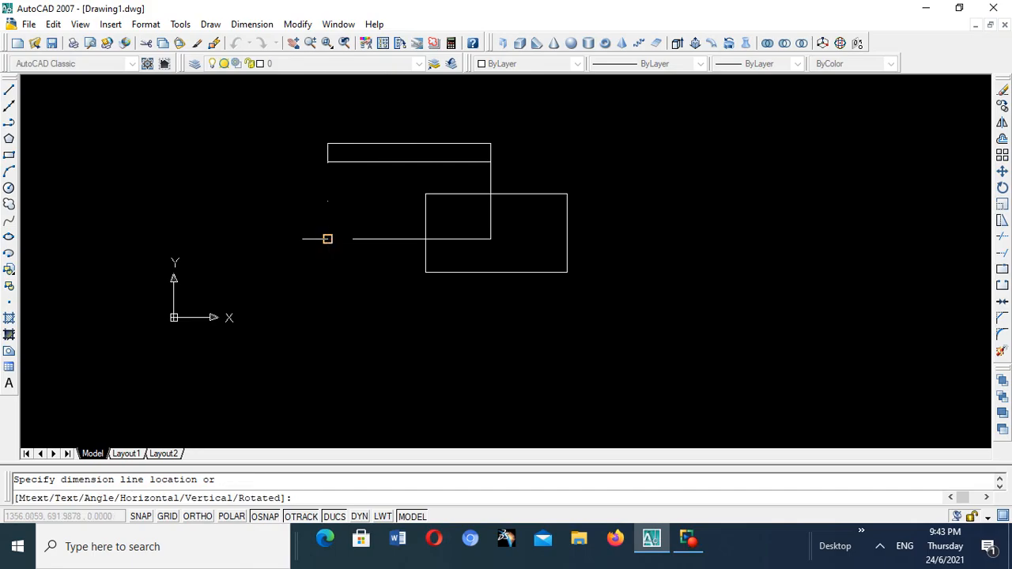
left_click(278, 200)
scroll(274, 200, "up", 5)
scroll(391, 174, "up", 5)
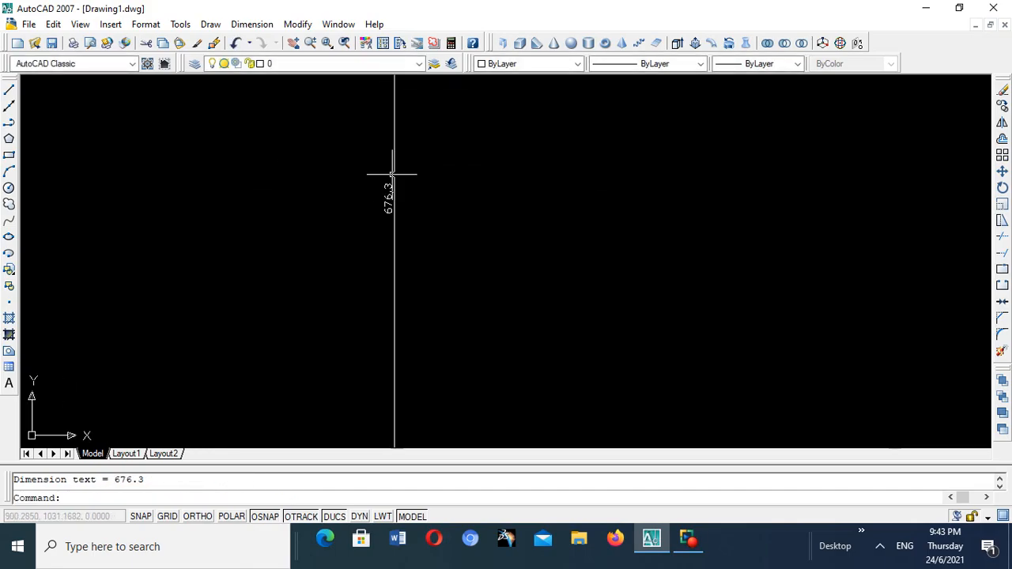
scroll(393, 176, "down", 2)
scroll(393, 176, "up", 3)
scroll(393, 174, "down", 10)
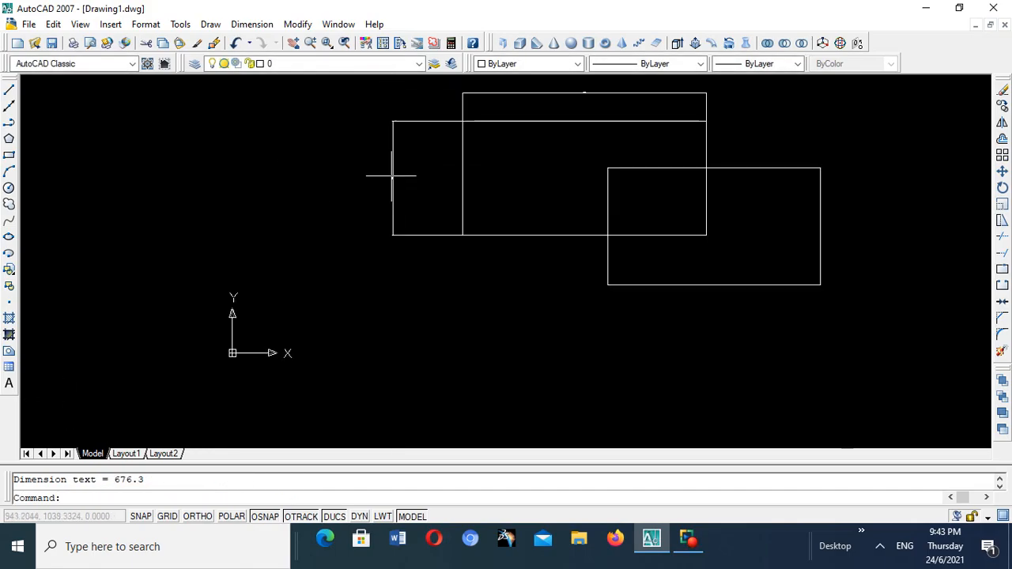
scroll(525, 167, "up", 3)
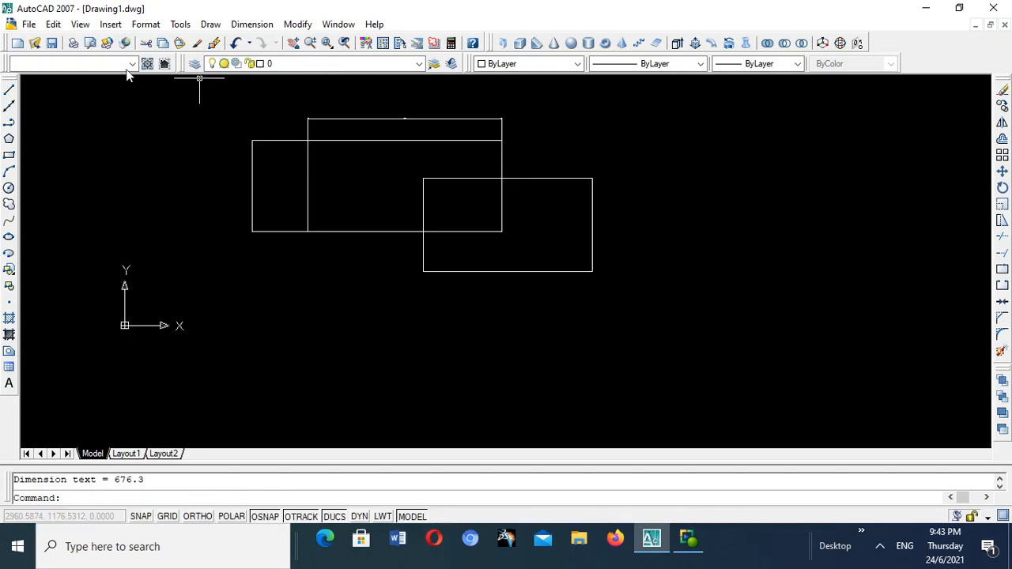
Draw a diagonal line about 1432 units long, sloping down to the right beside the lower-right rectangle.
left_click(9, 90)
left_click(598, 152)
left_click(730, 293)
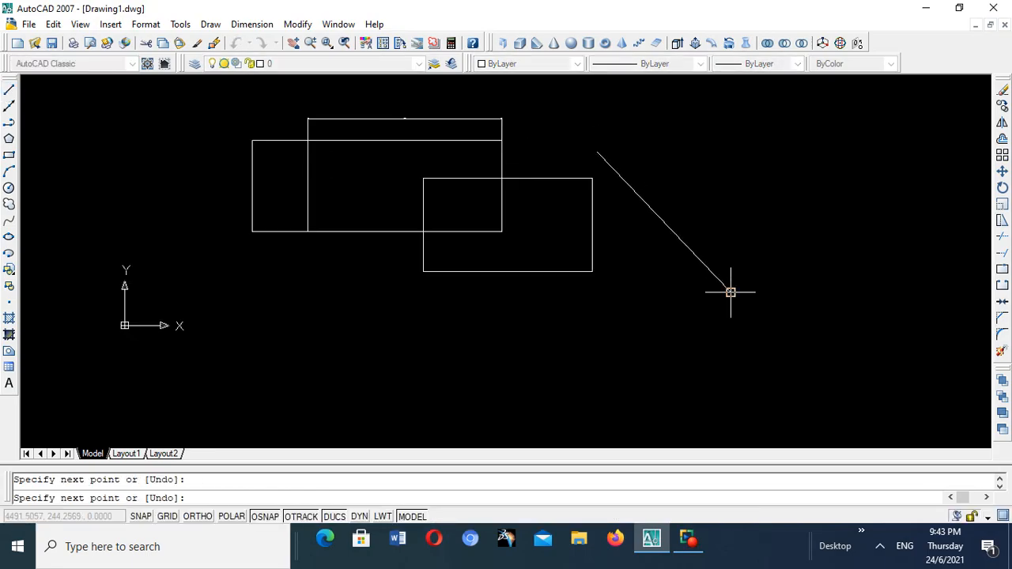
right_click(815, 236)
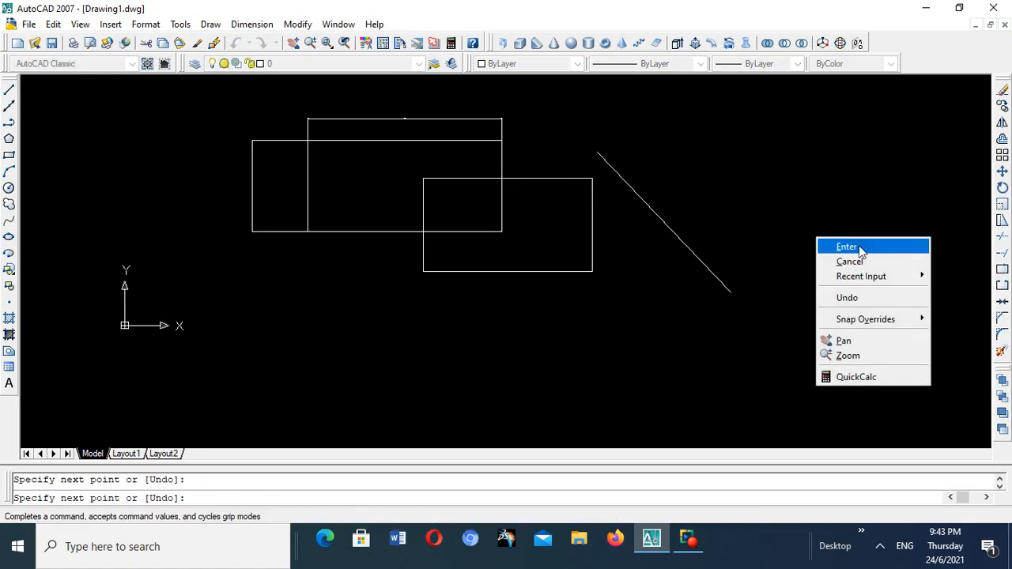
left_click(846, 246)
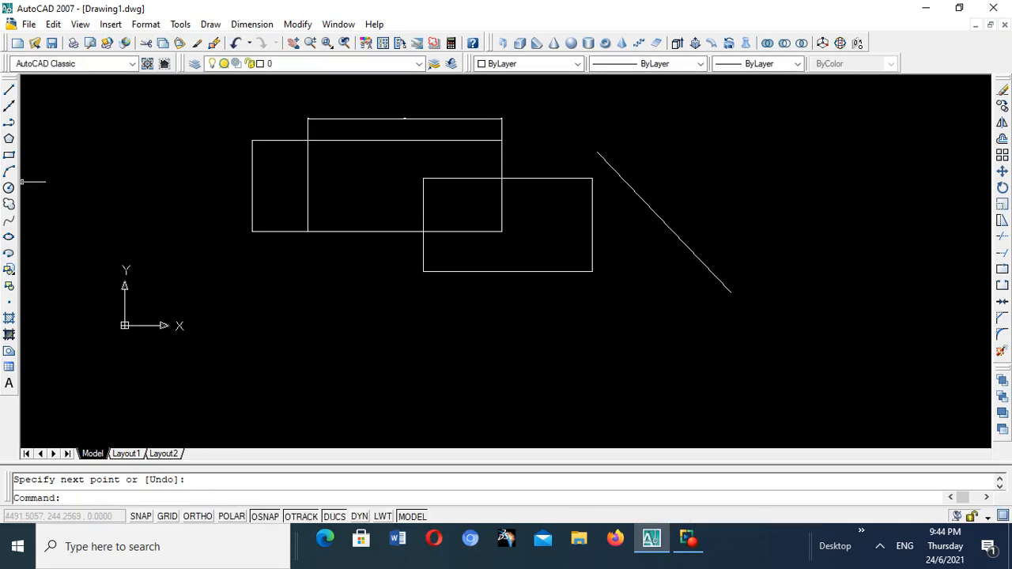
Draw a circle by center and radius below the upper-left rectangle.
left_click(7, 188)
left_click(350, 348)
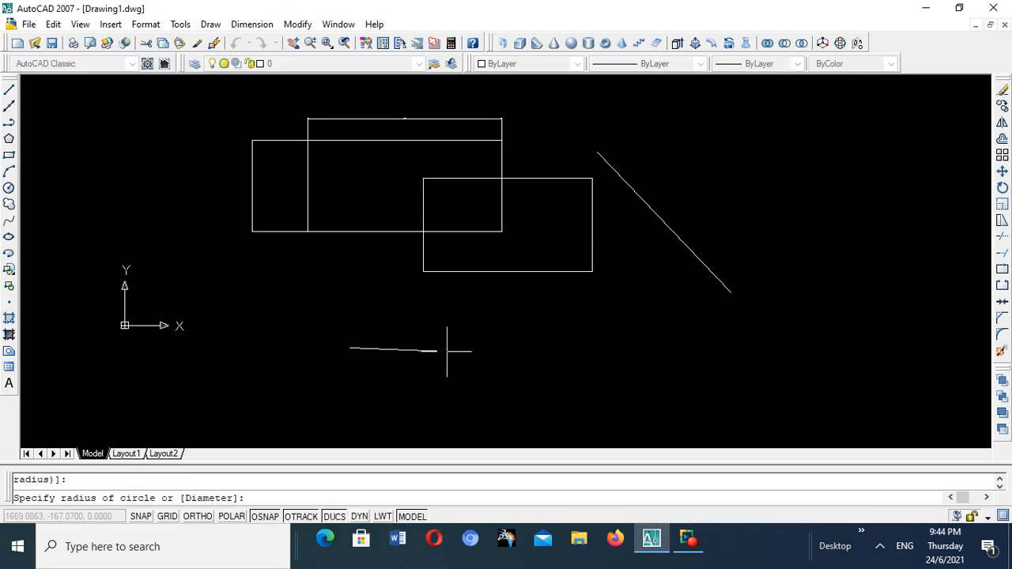
left_click(402, 370)
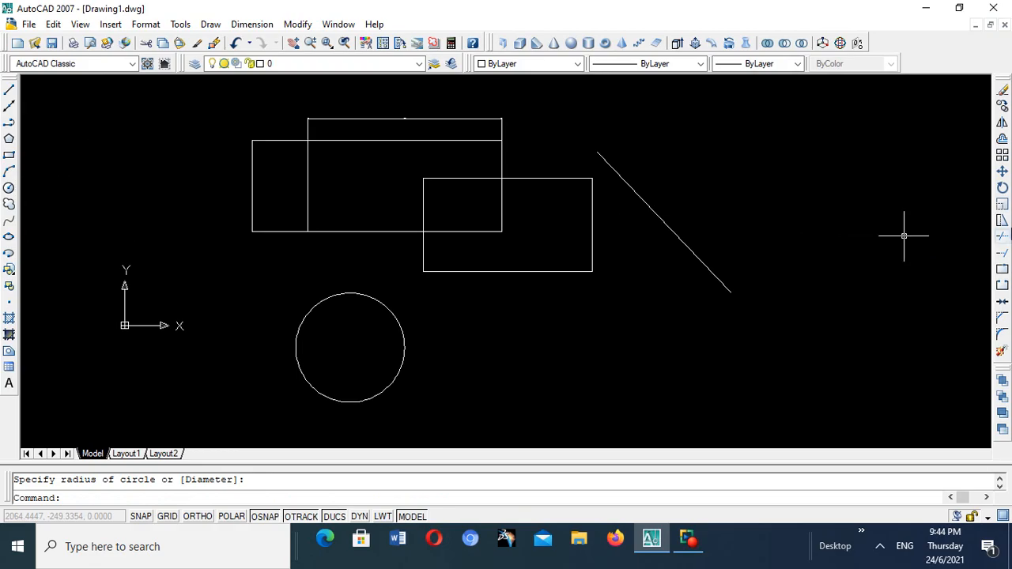
Fillet the bottom-right corner of the lower-right rectangle with a radius of 300.
left_click(1002, 336)
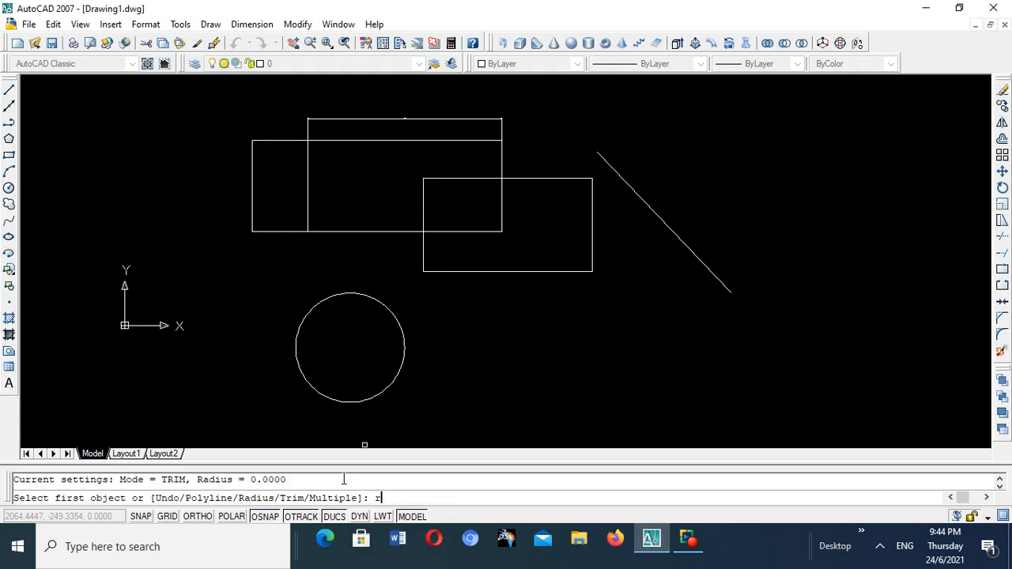
type("r")
key("Return")
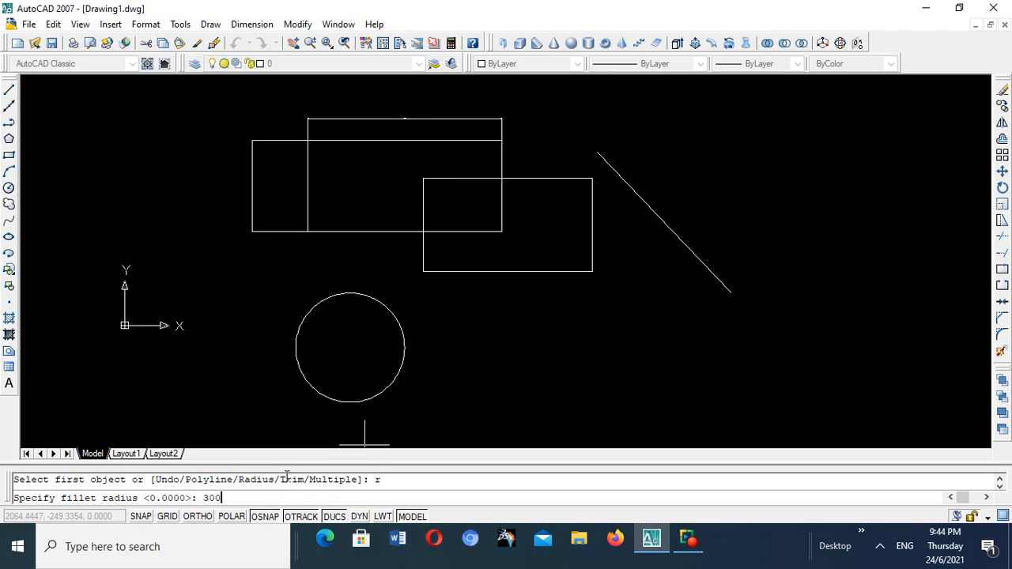
key("Return")
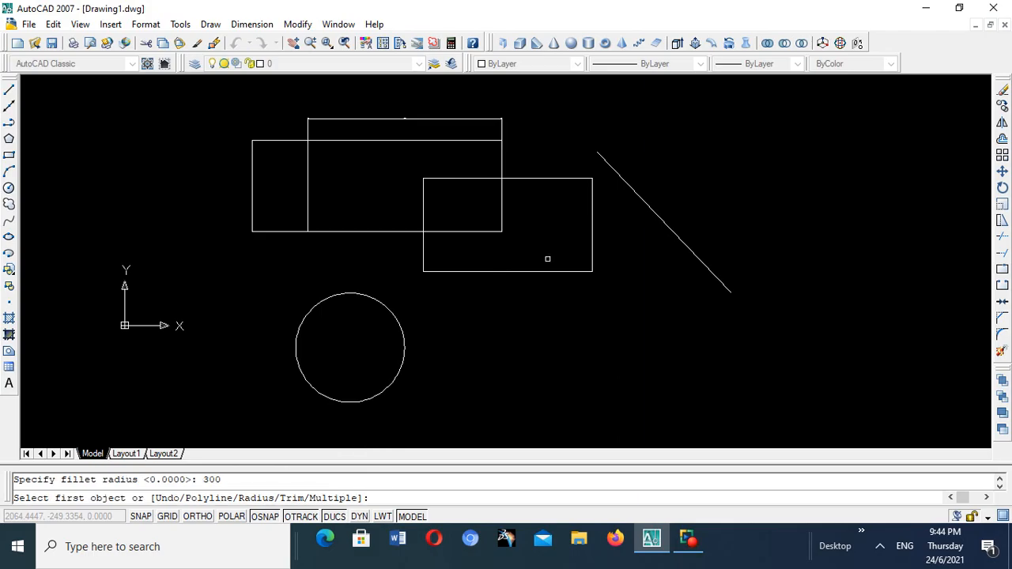
left_click(590, 232)
left_click(562, 271)
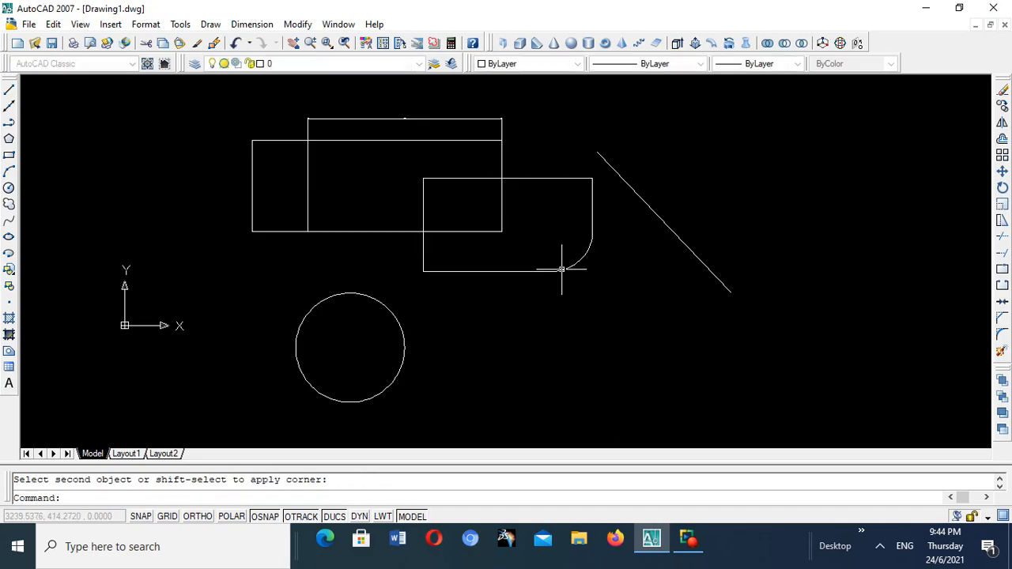
scroll(583, 250, "up", 2)
scroll(582, 249, "up", 2)
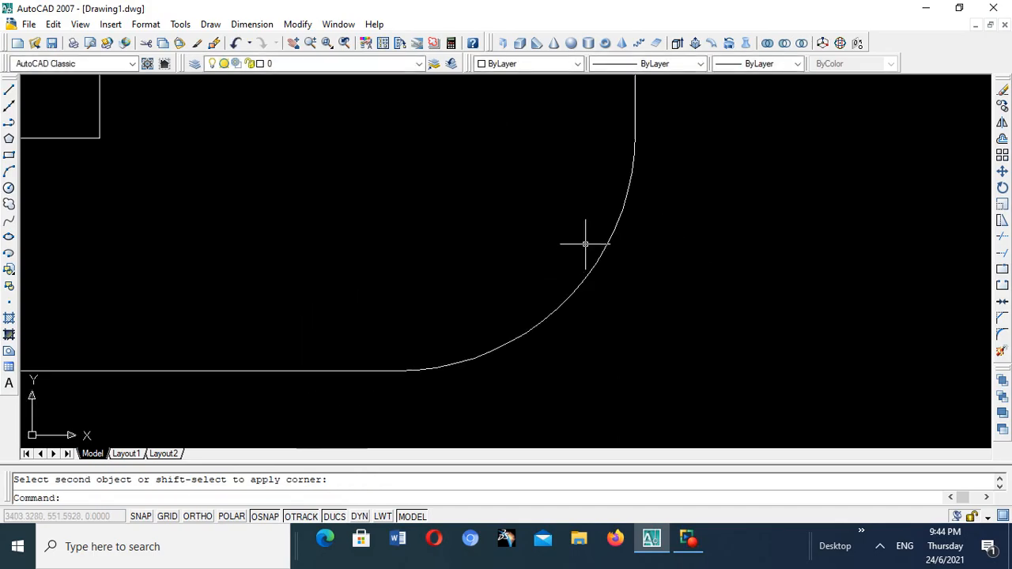
scroll(586, 242, "down", 5)
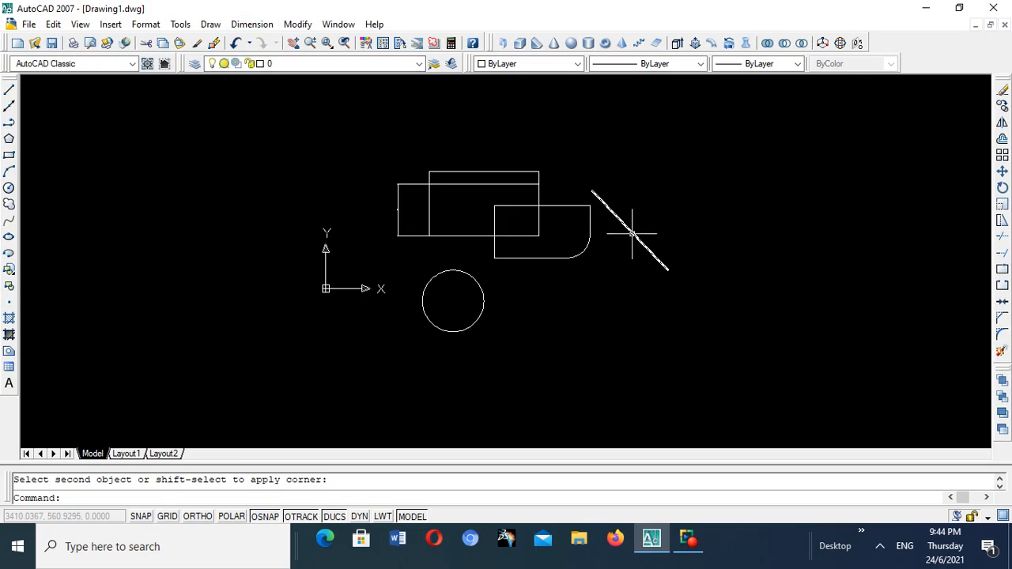
Add an aligned dimension between the diagonal line's endpoints, placing the dimension line to its upper right.
left_click(253, 24)
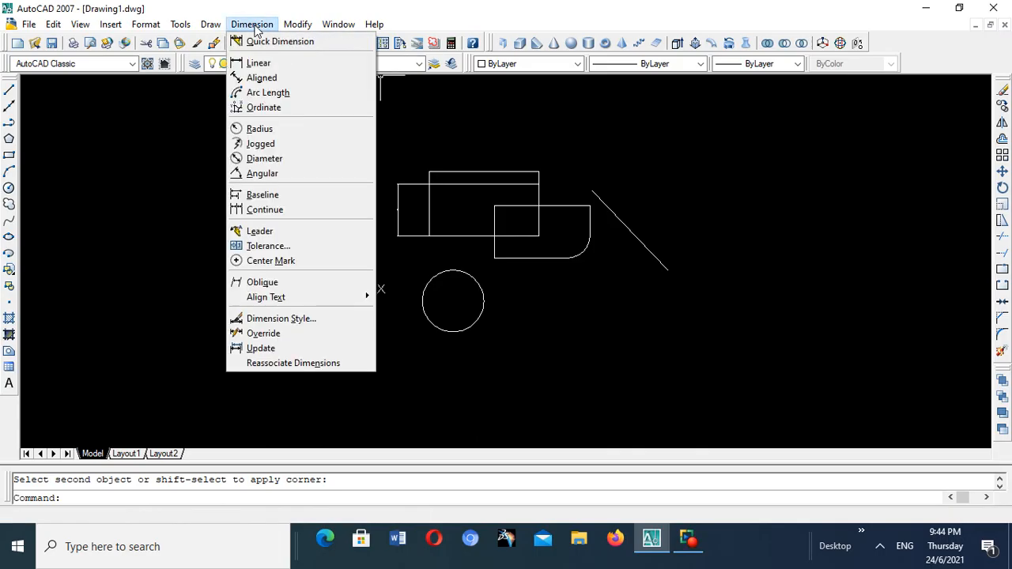
left_click(262, 79)
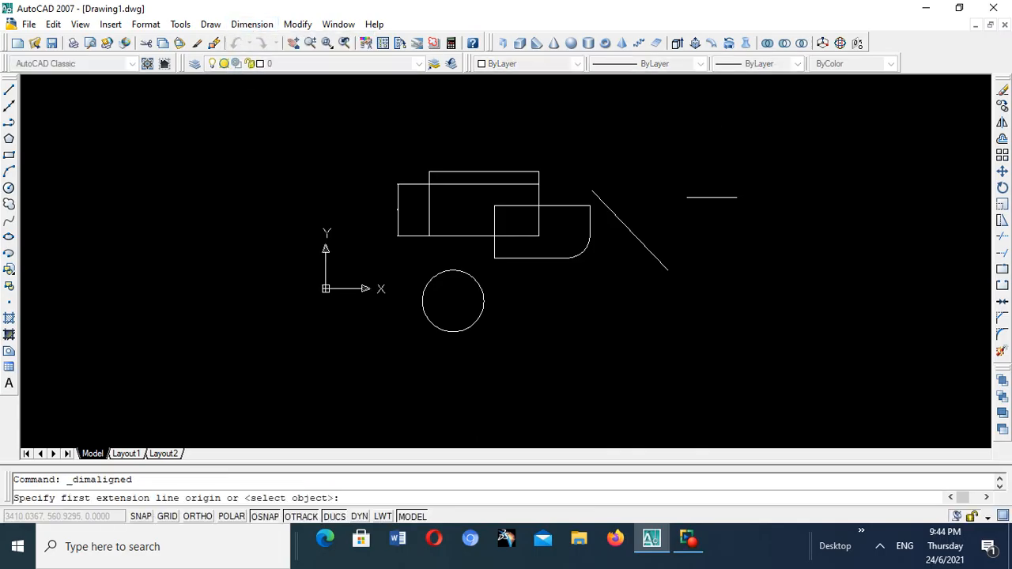
left_click(598, 186)
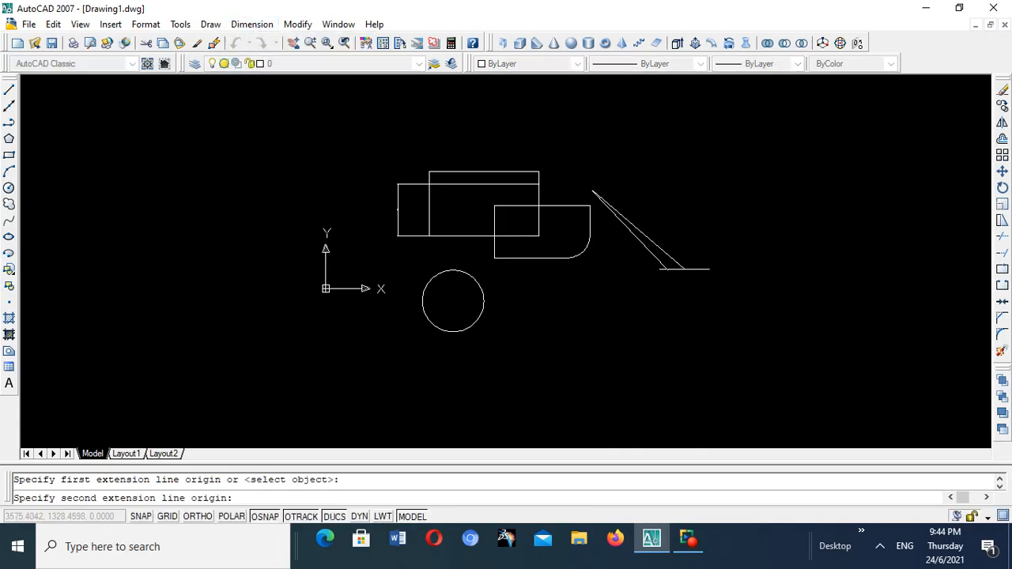
left_click(669, 270)
left_click(673, 178)
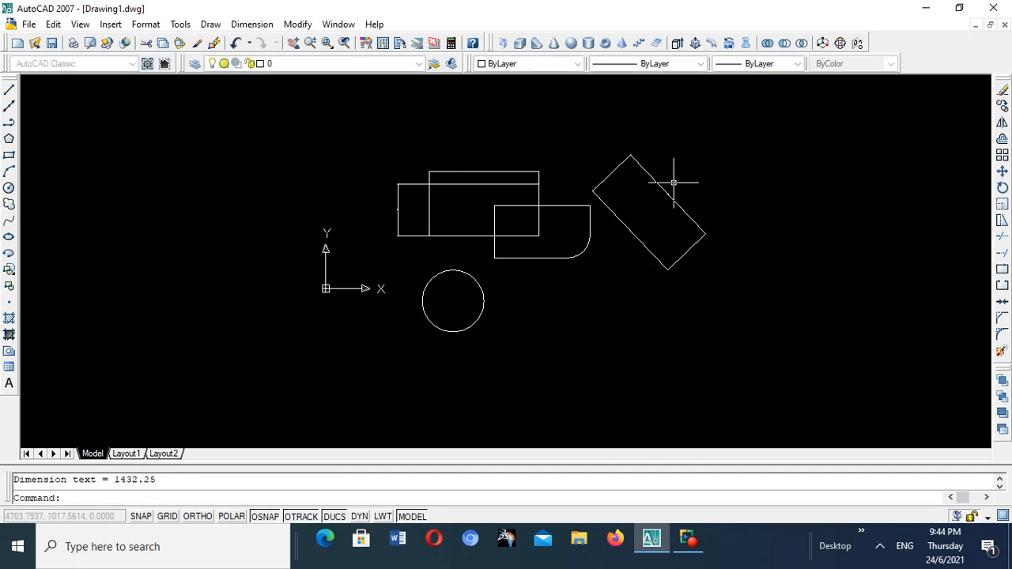
scroll(663, 182, "up", 5)
scroll(663, 182, "down", 6)
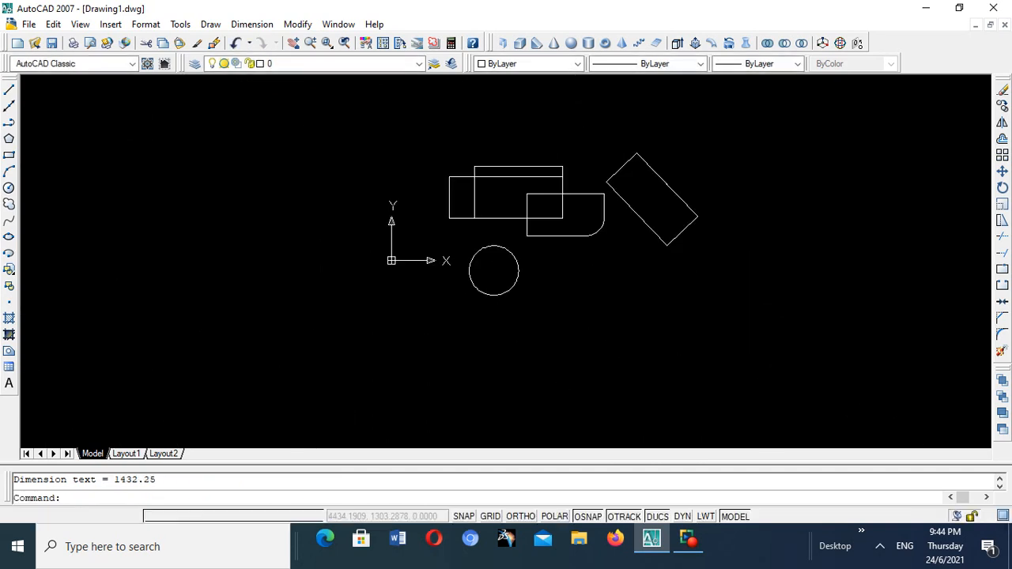
Examine the aligned dimension on the diagonal line up close, checking its text and arrowhead size against the line.
scroll(607, 152, "up", 7)
scroll(603, 171, "up", 5)
scroll(641, 210, "down", 8)
scroll(651, 227, "up", 7)
scroll(486, 156, "up", 5)
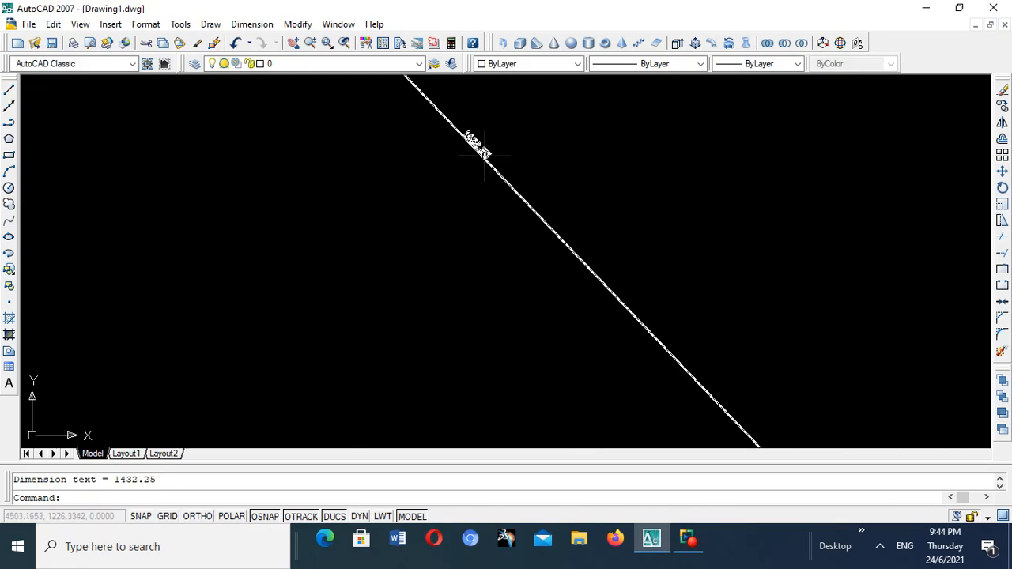
scroll(483, 146, "down", 8)
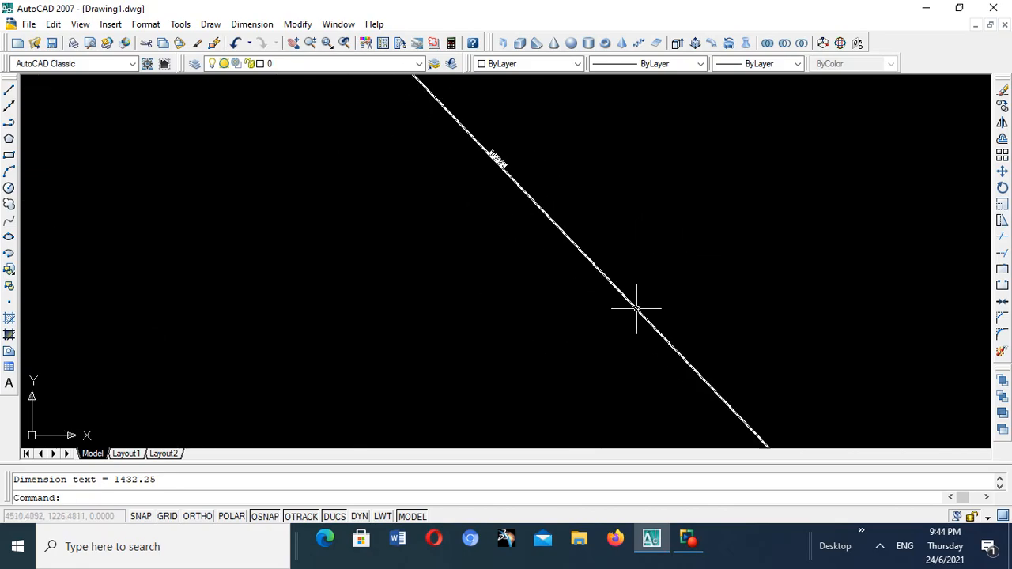
scroll(644, 318, "up", 2)
scroll(681, 355, "up", 4)
scroll(700, 339, "down", 2)
scroll(710, 381, "up", 3)
scroll(704, 364, "up", 4)
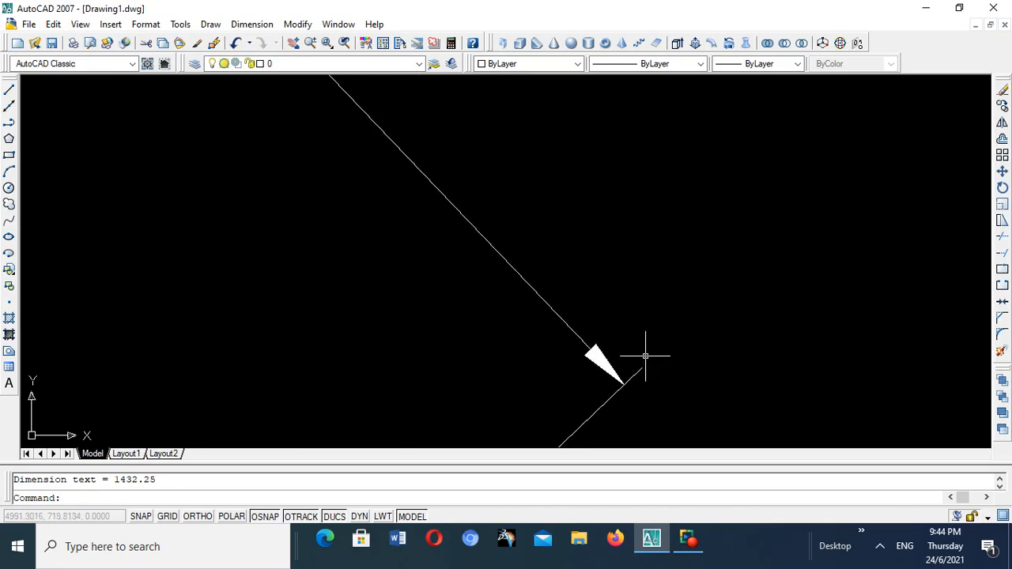
scroll(643, 355, "down", 2)
scroll(643, 355, "down", 10)
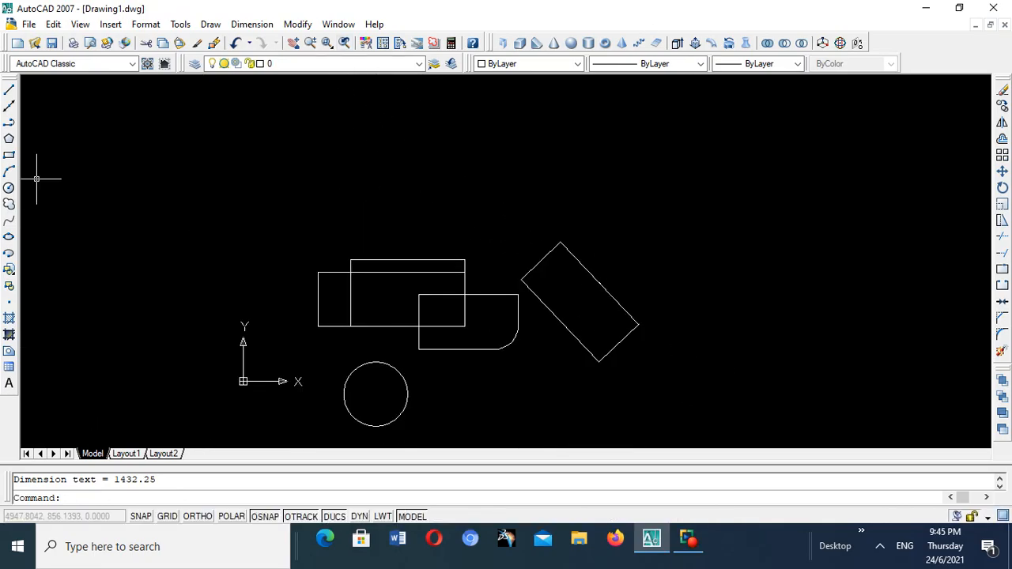
Add a radius dimension to the circle, placing its dimension line at the circle's upper-right edge.
left_click(252, 23)
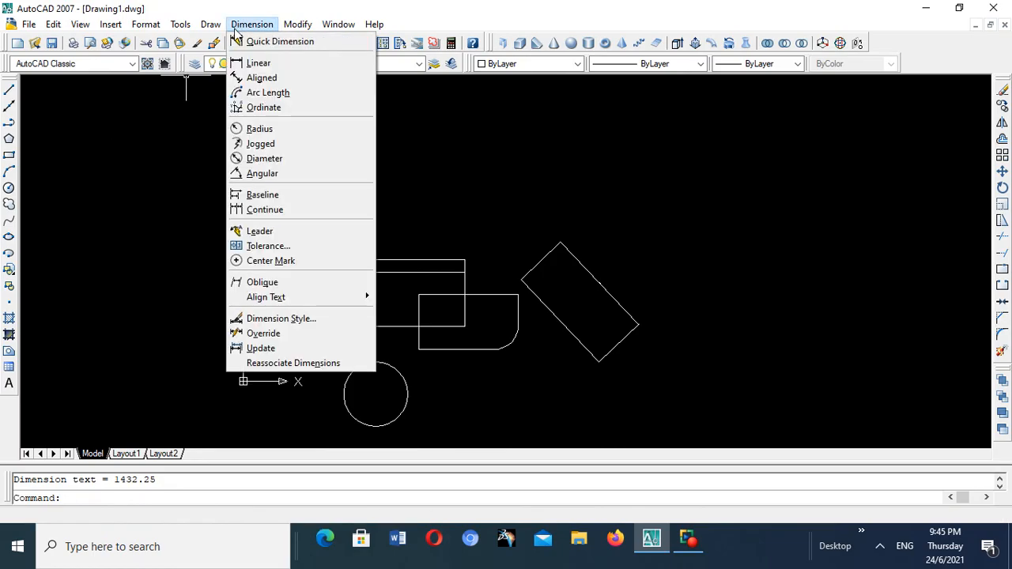
left_click(259, 129)
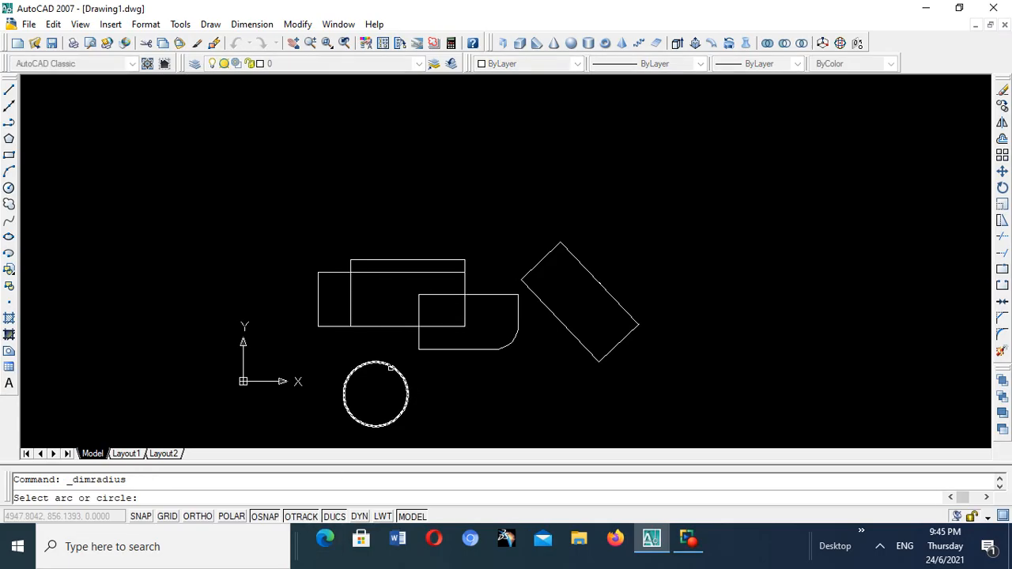
double_click(390, 367)
scroll(392, 369, "up", 10)
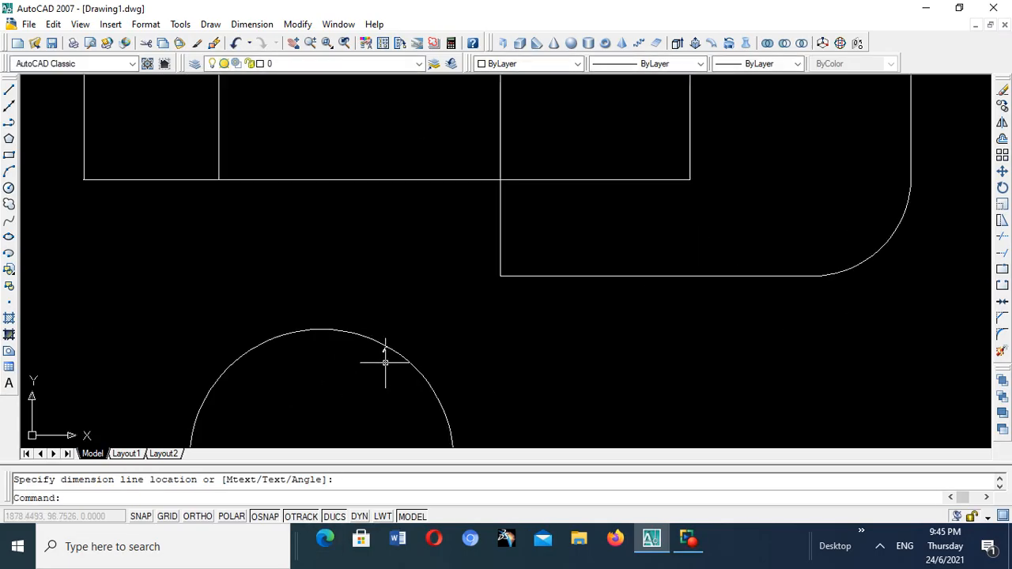
scroll(356, 277, "down", 6)
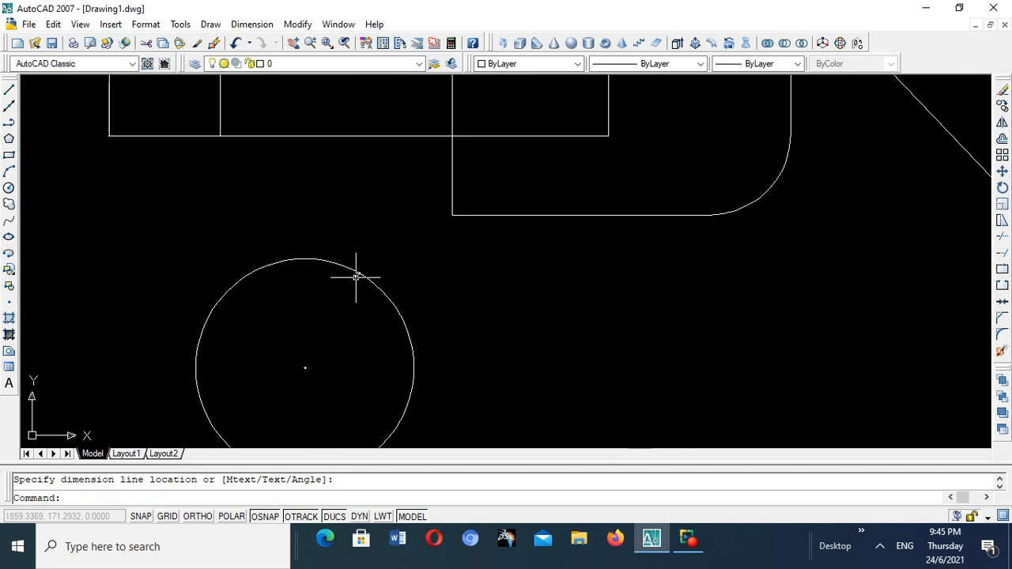
scroll(356, 277, "down", 5)
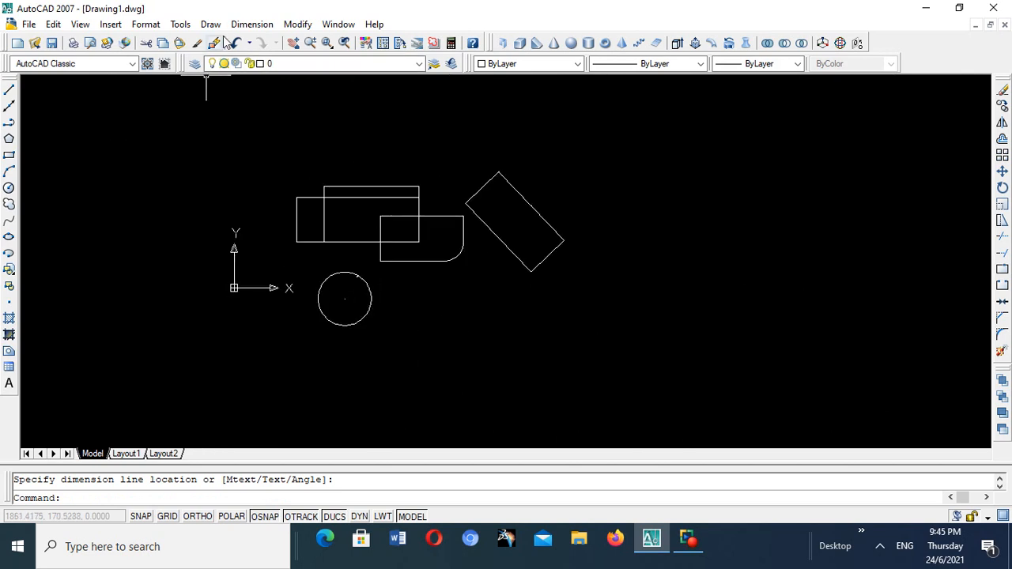
Add a radius dimension to the lower-right rectangle's filleted corner, placing the text outside, below and to the right of the arc.
left_click(252, 24)
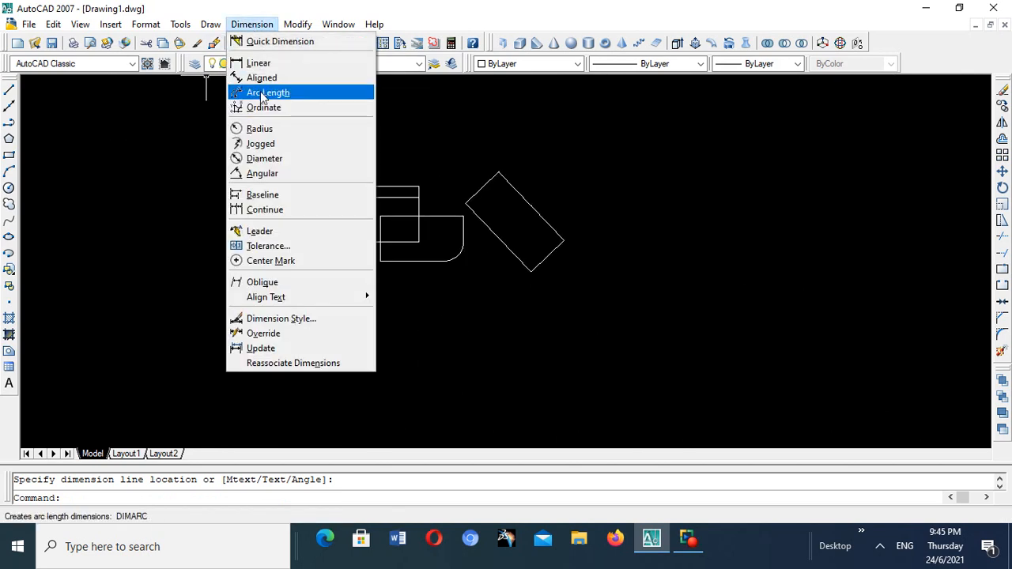
left_click(261, 129)
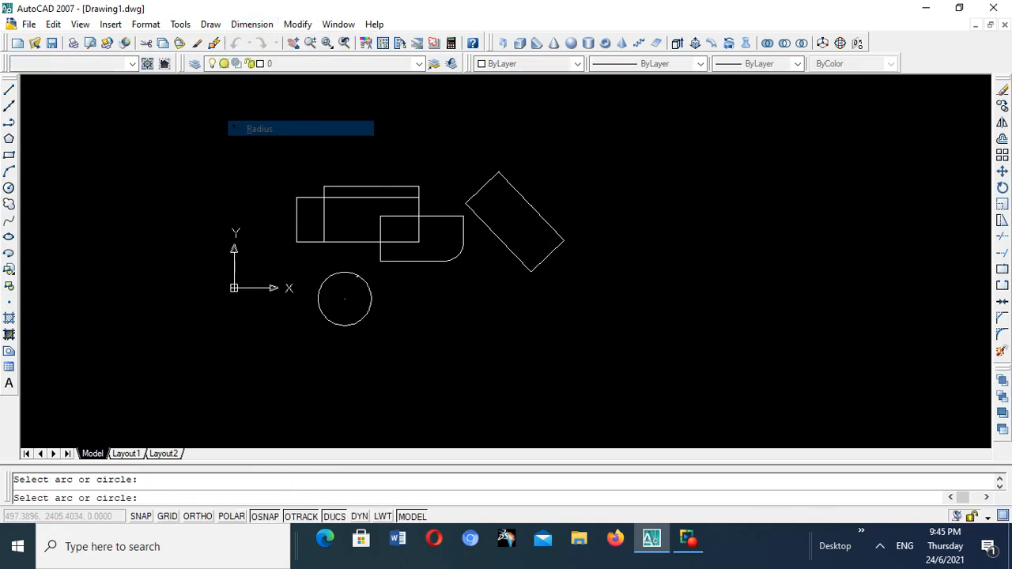
left_click(457, 257)
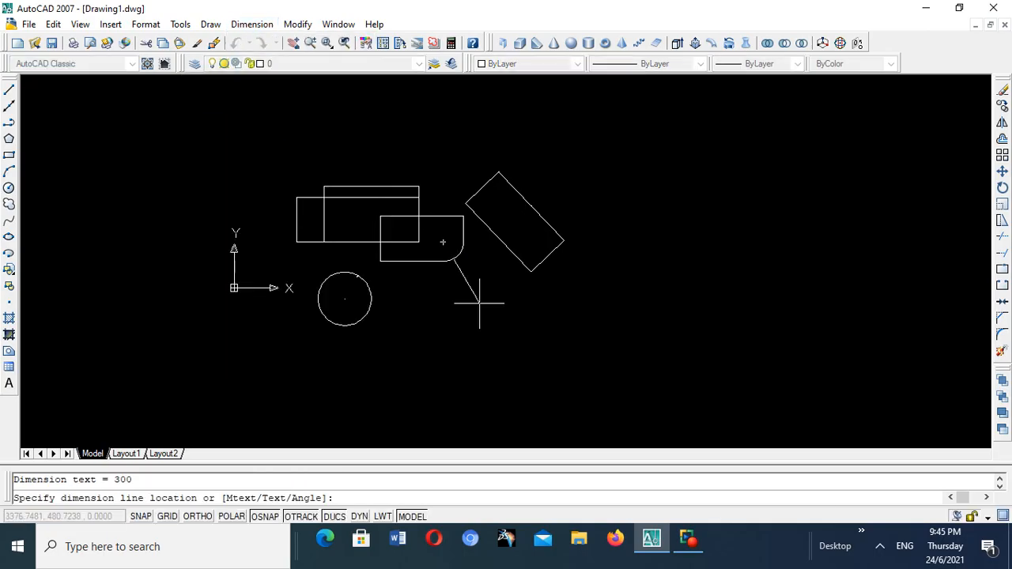
left_click(488, 330)
scroll(494, 301, "up", 5)
scroll(494, 300, "down", 4)
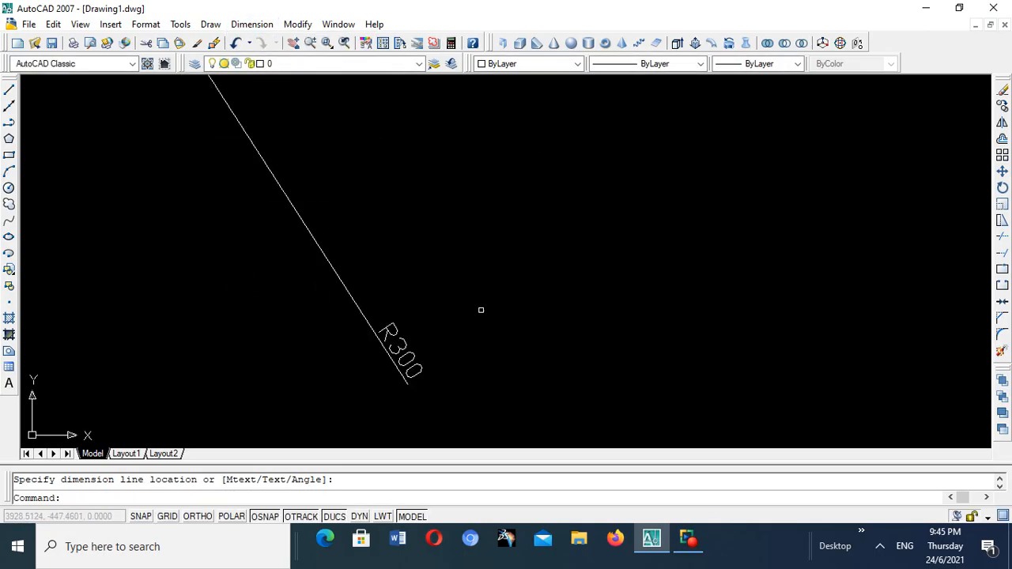
scroll(459, 317, "up", 3)
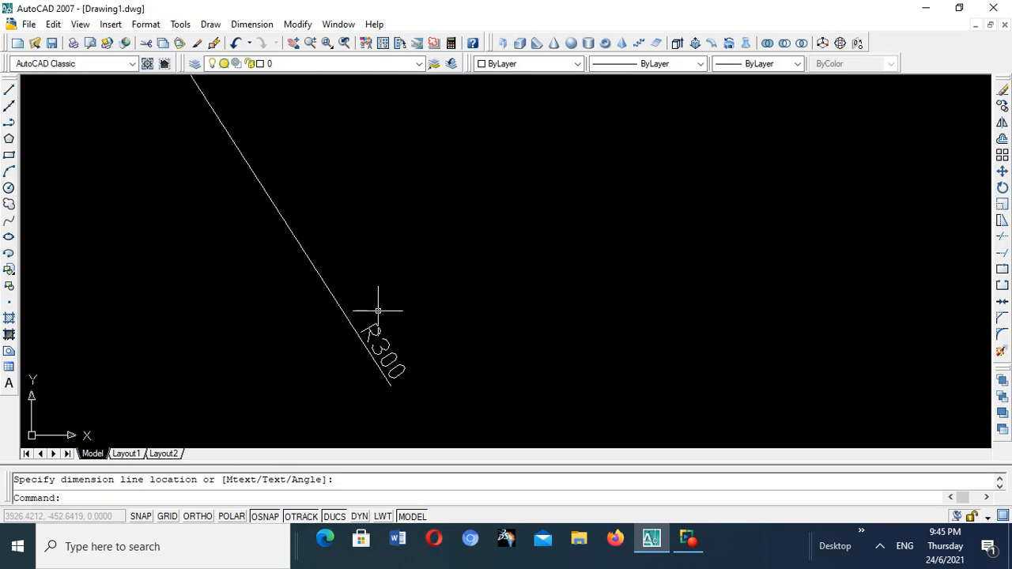
scroll(374, 340, "down", 2)
scroll(369, 323, "up", 2)
scroll(368, 323, "down", 6)
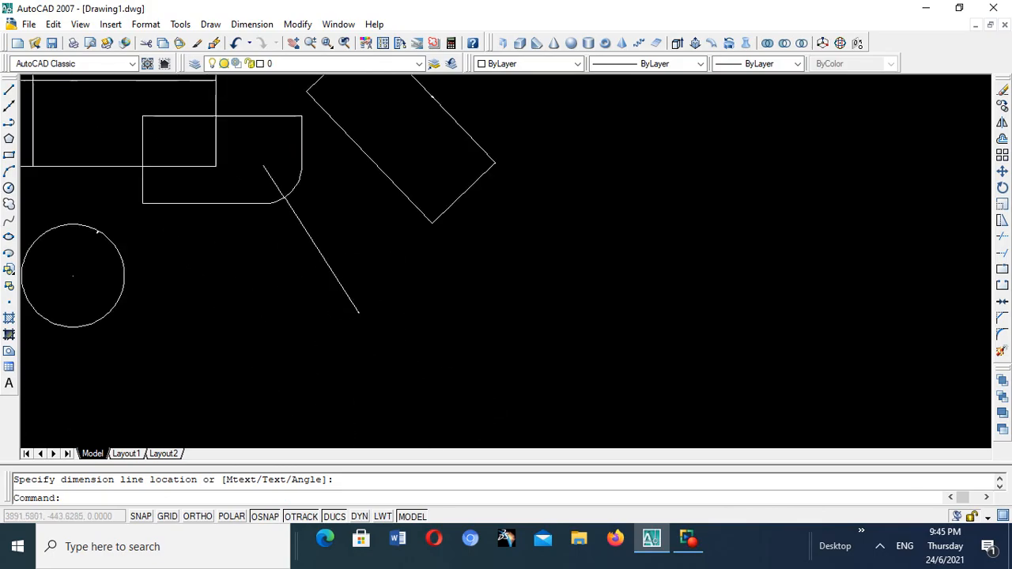
Examine the dimensions placed on the rectangles, circle and diagonal line to judge how readable they are at drawing scale.
scroll(264, 210, "up", 3)
scroll(271, 219, "down", 2)
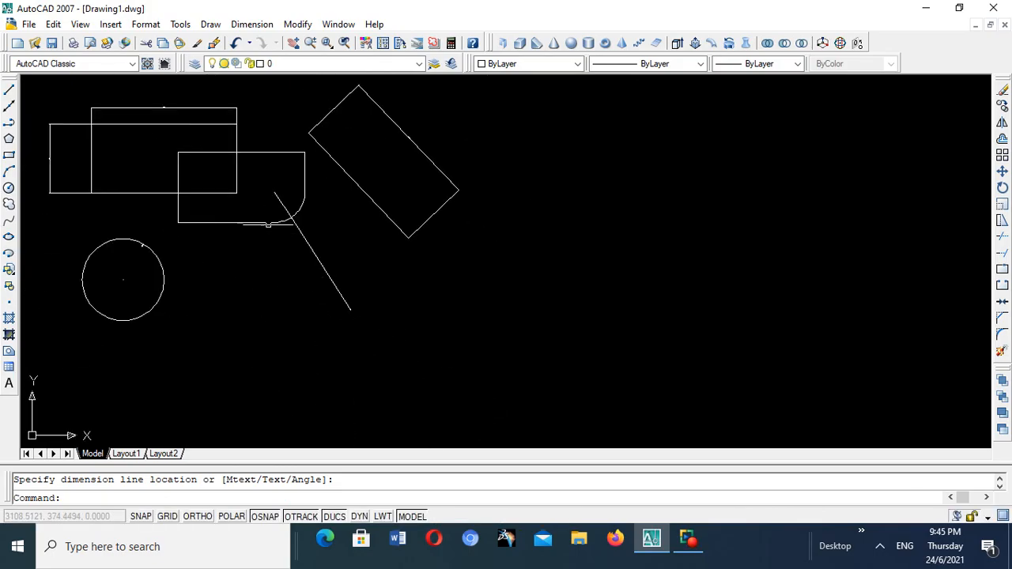
scroll(210, 127, "down", 3)
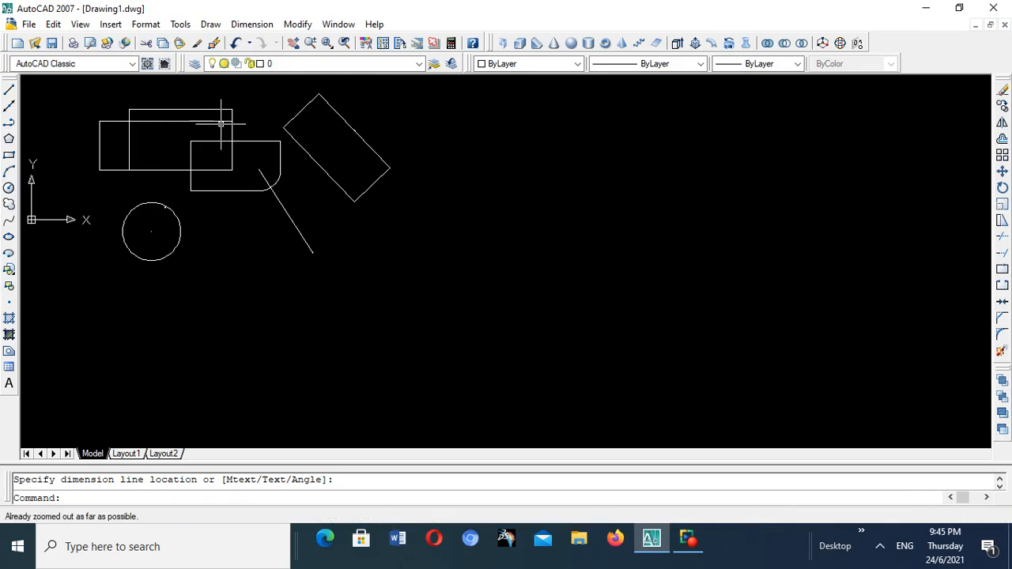
scroll(221, 122, "up", 1)
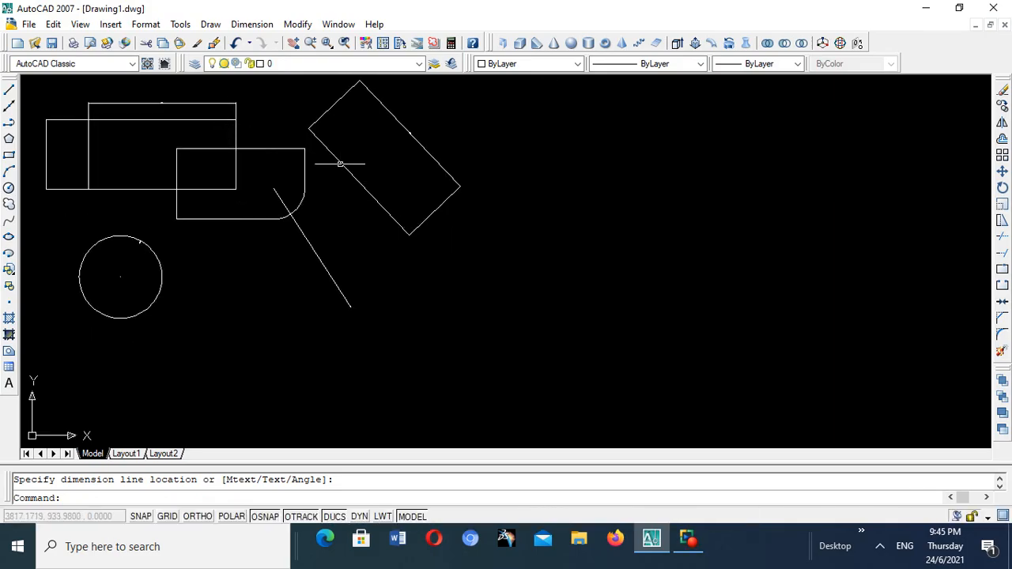
scroll(203, 138, "up", 3)
scroll(202, 138, "down", 5)
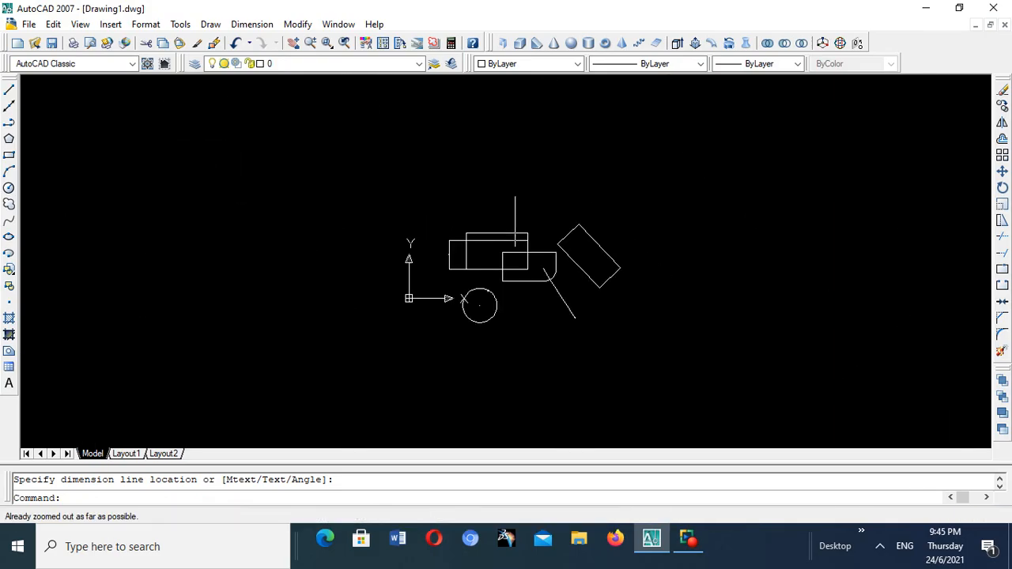
scroll(447, 253, "up", 6)
scroll(260, 311, "up", 1)
scroll(319, 293, "down", 5)
scroll(398, 294, "up", 2)
scroll(380, 297, "up", 2)
scroll(385, 316, "down", 5)
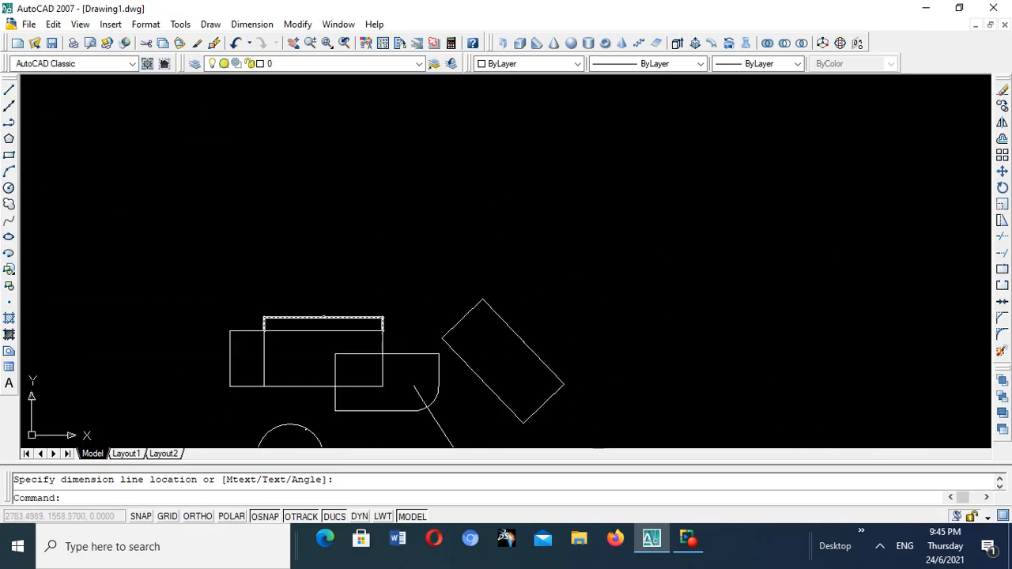
scroll(380, 321, "up", 3)
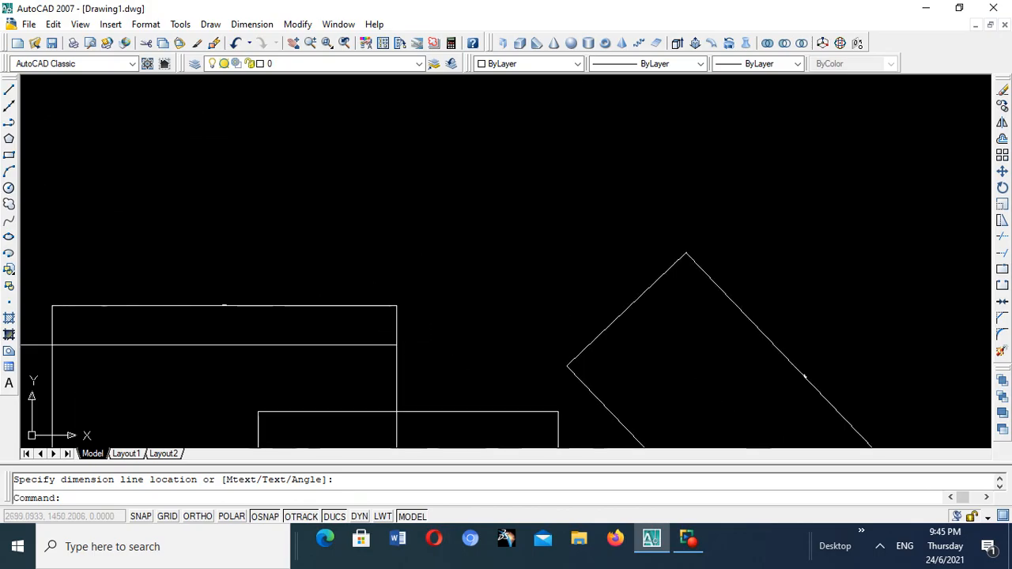
scroll(402, 338, "up", 3)
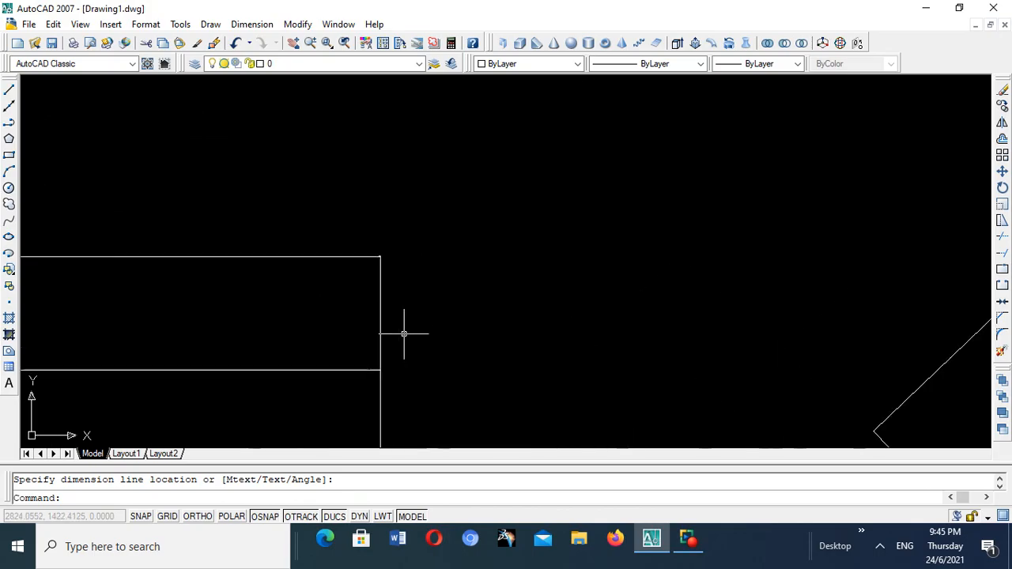
scroll(337, 420, "up", 6)
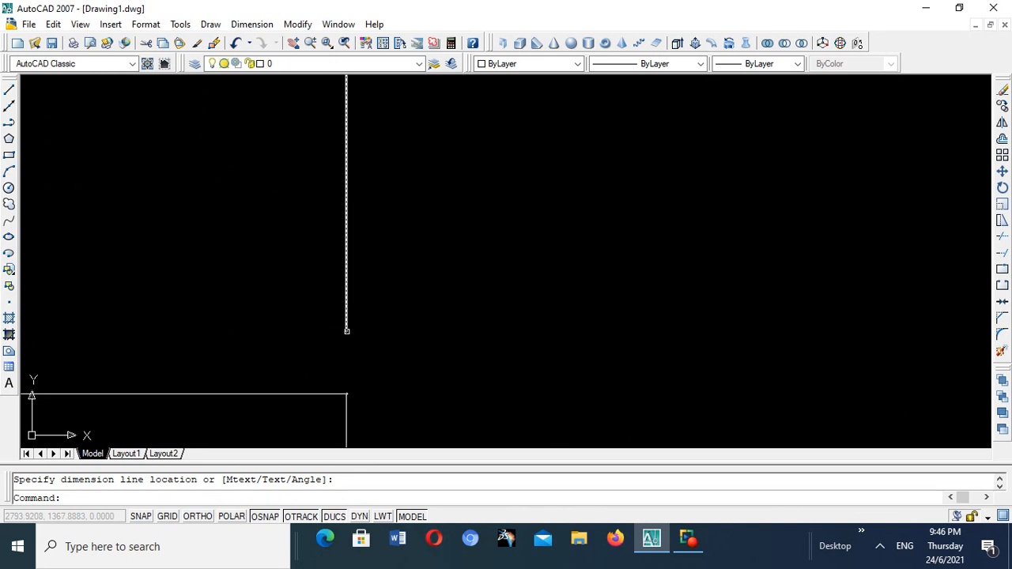
scroll(346, 328, "down", 8)
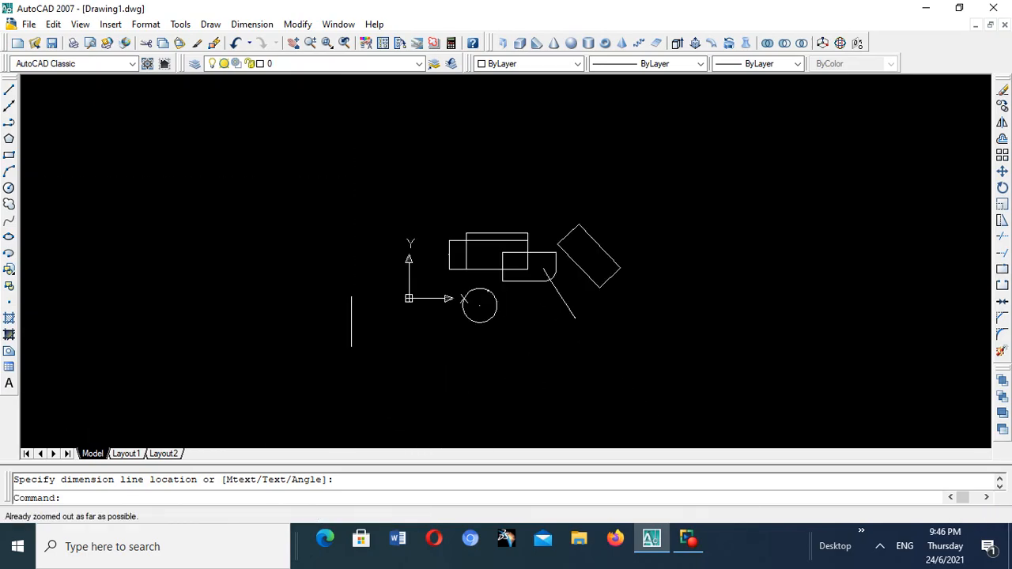
scroll(457, 245, "up", 4)
scroll(549, 245, "up", 4)
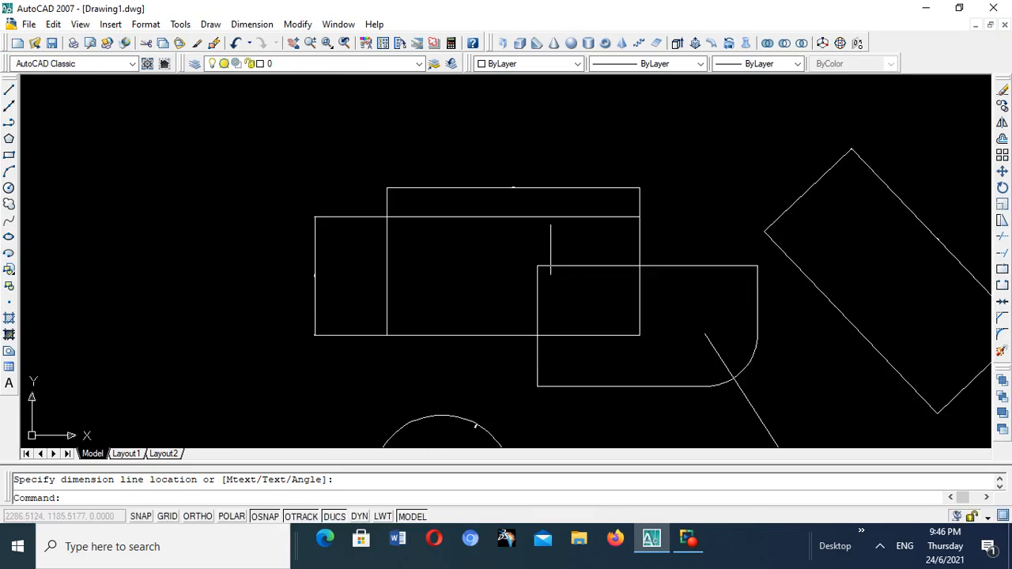
scroll(549, 245, "down", 6)
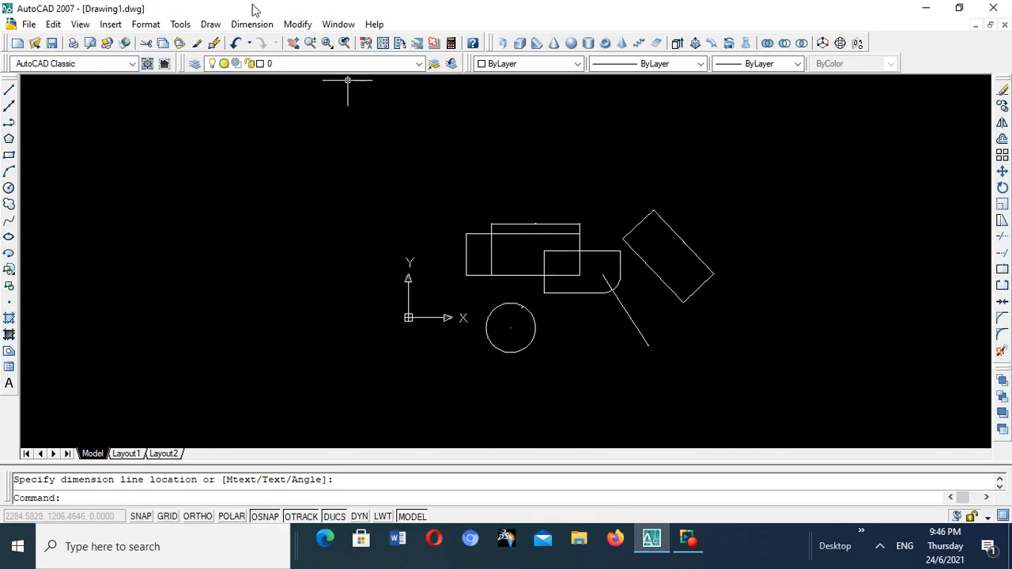
Open the ISO-25 dimension style for modification, with the Dimension Style Manager moved clear of the drawn shapes.
left_click(297, 25)
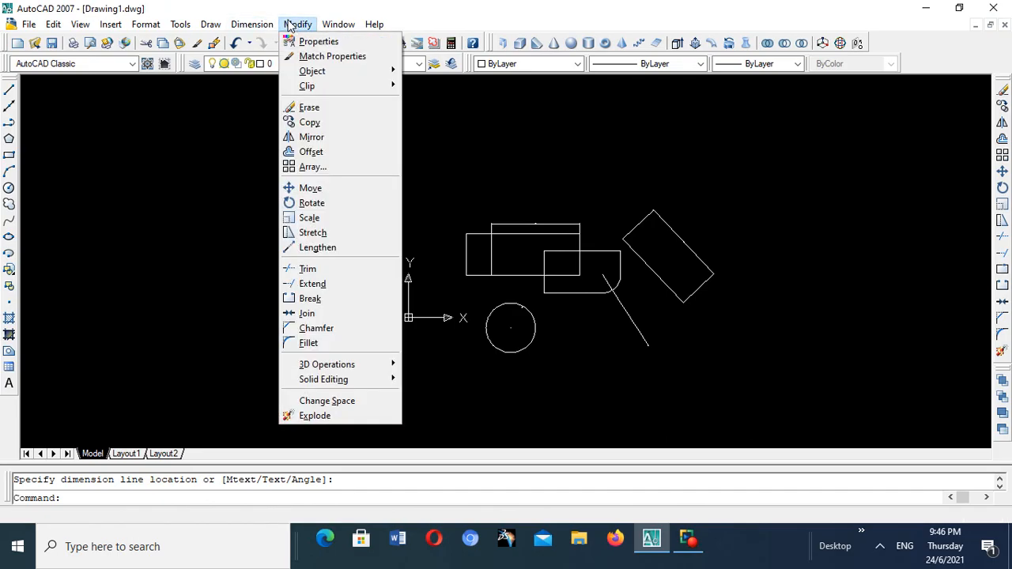
mouse_move(260, 28)
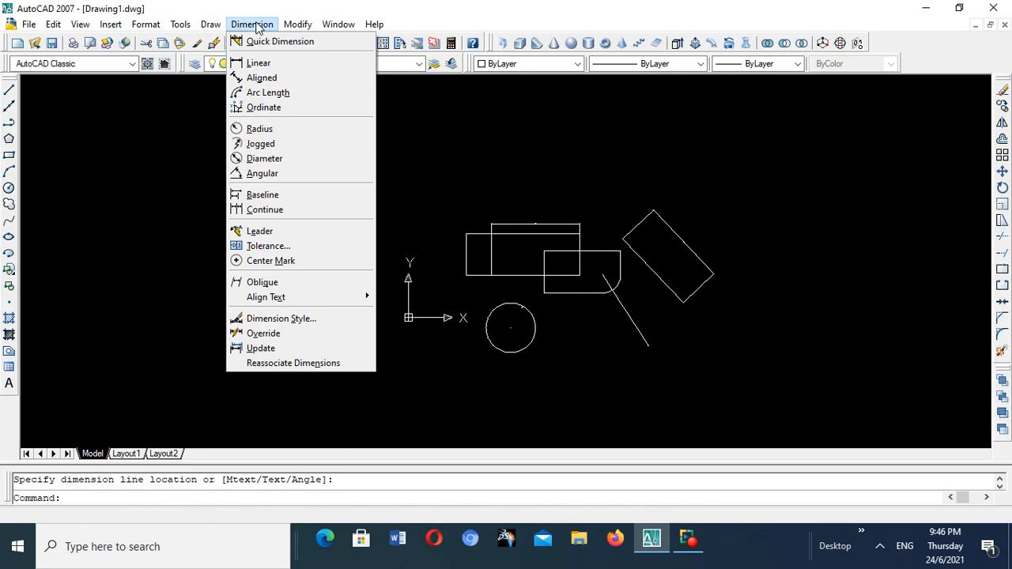
left_click(262, 316)
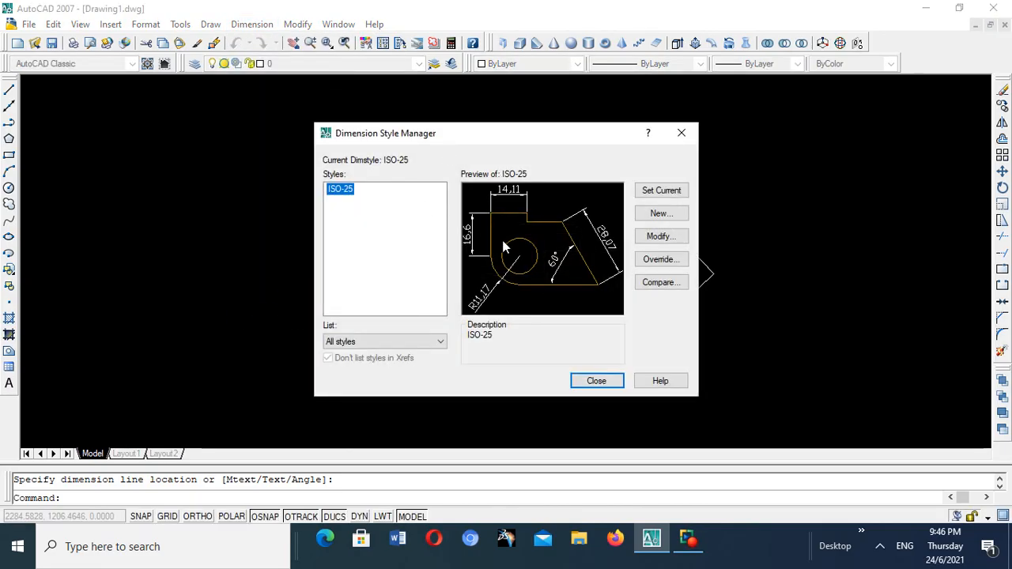
left_click_drag(551, 147, 351, 145)
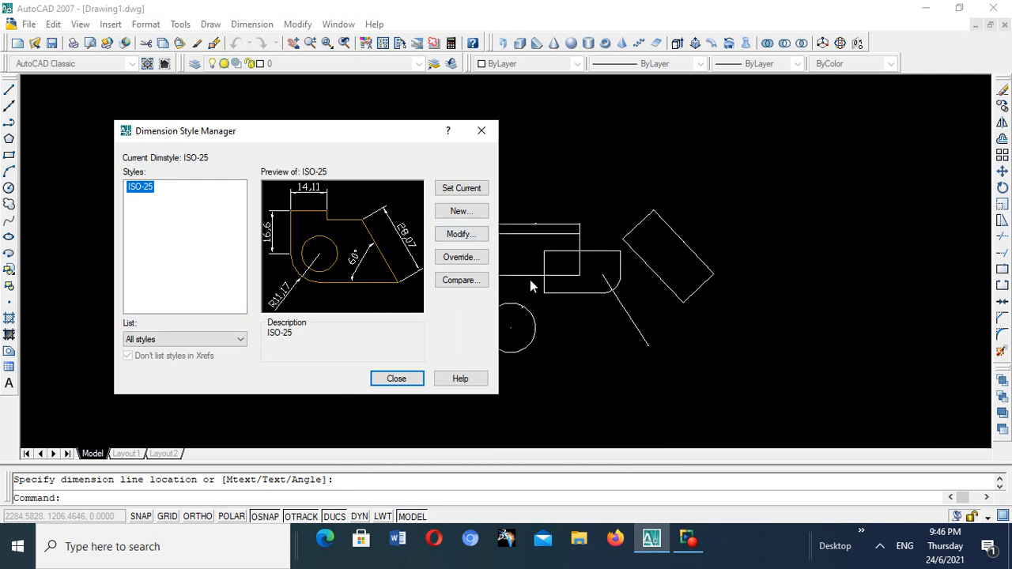
left_click_drag(341, 133, 236, 114)
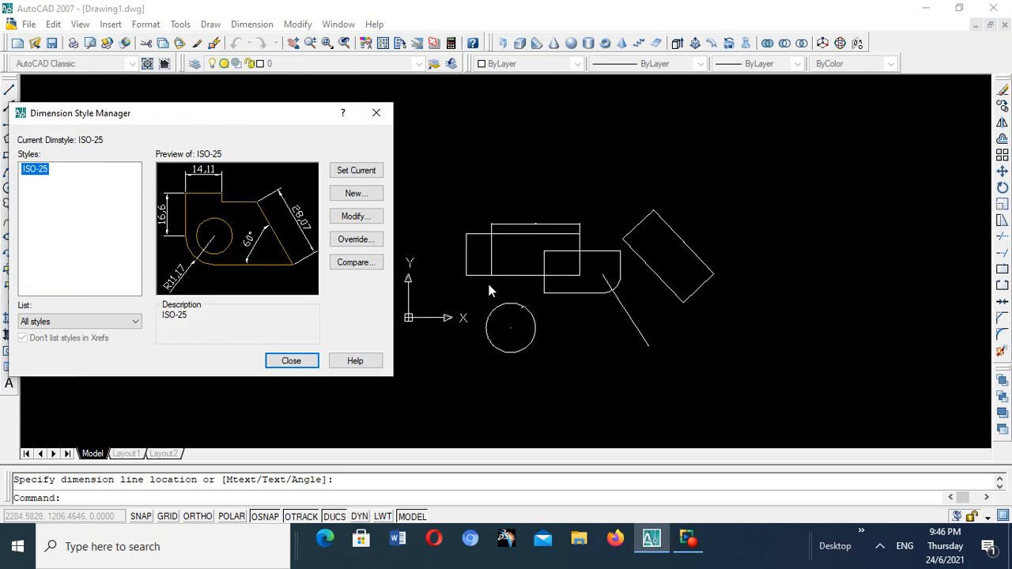
left_click(352, 216)
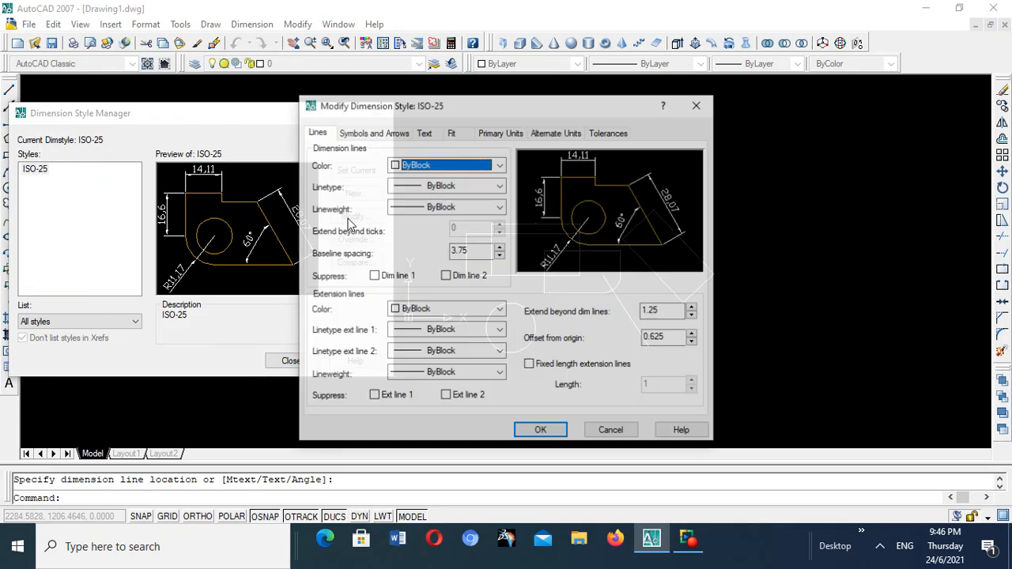
Review the ISO-25 style's arrow, text, fit, primary unit, alternate unit and tolerance settings.
left_click(373, 133)
left_click(420, 134)
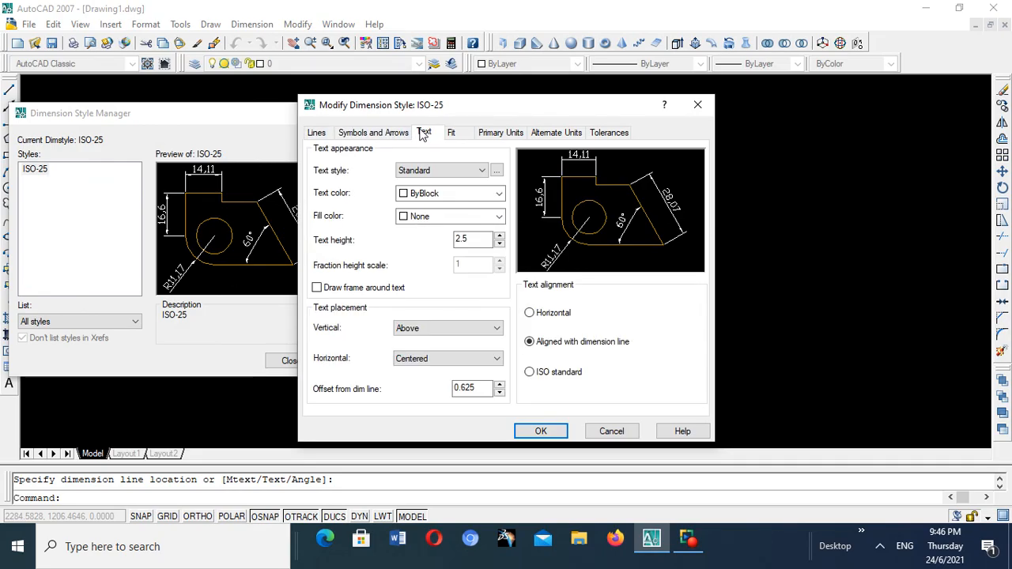
left_click(450, 134)
left_click(498, 136)
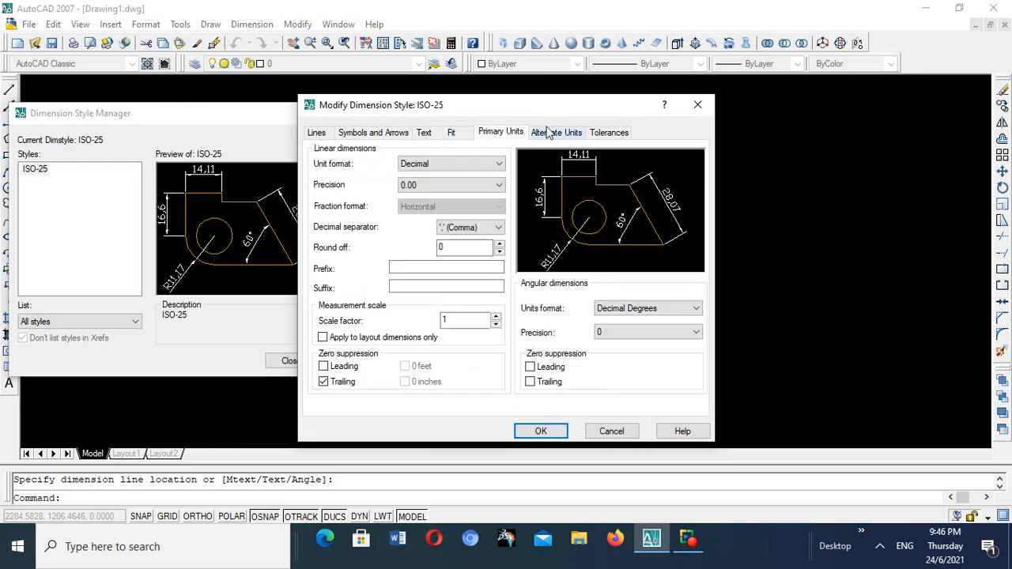
left_click(551, 134)
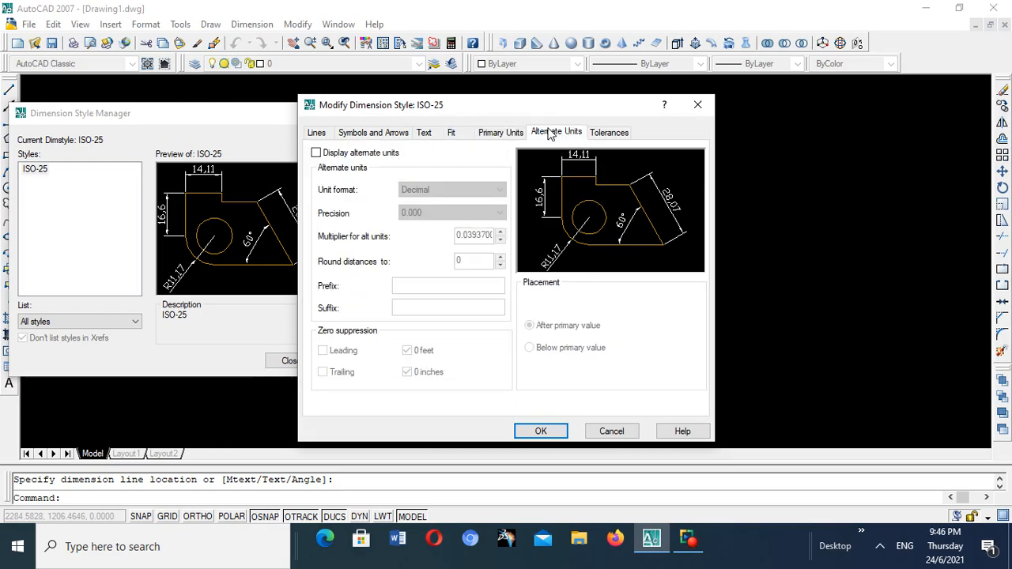
left_click(618, 135)
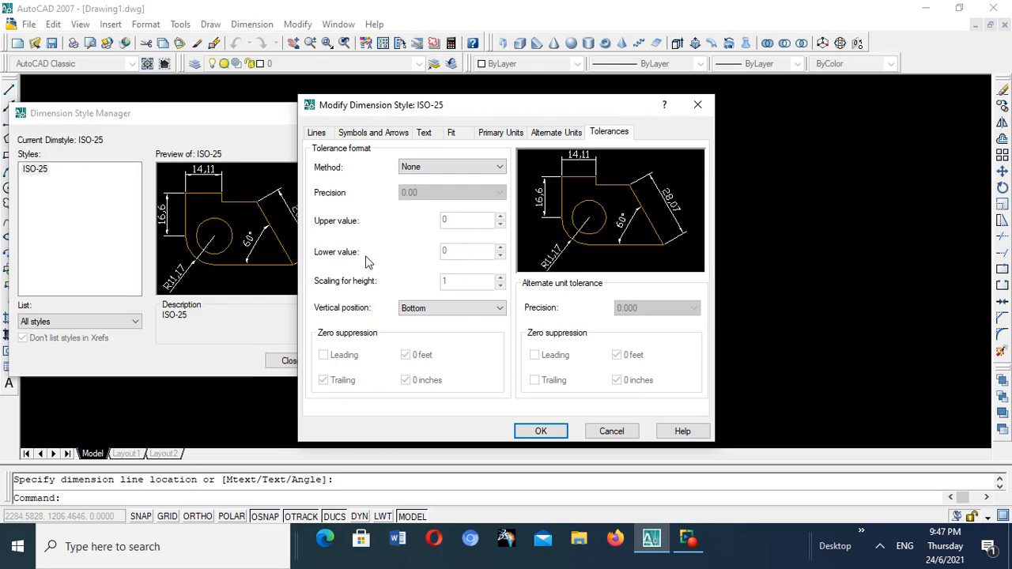
Try a text height of 8 in the ISO-25 dimension style and check the dimensions' readability in the drawing.
left_click(426, 135)
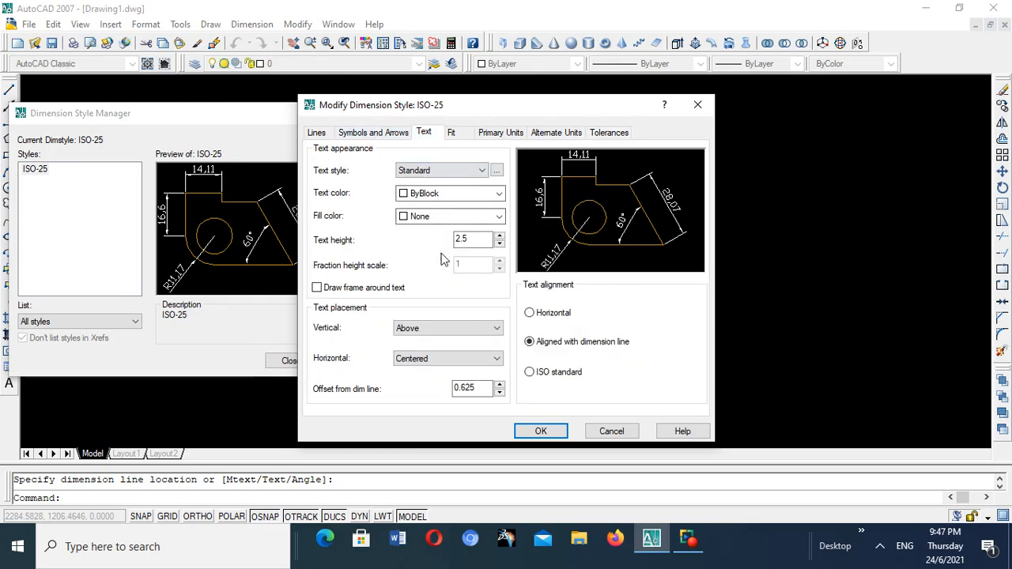
left_click_drag(471, 239, 445, 241)
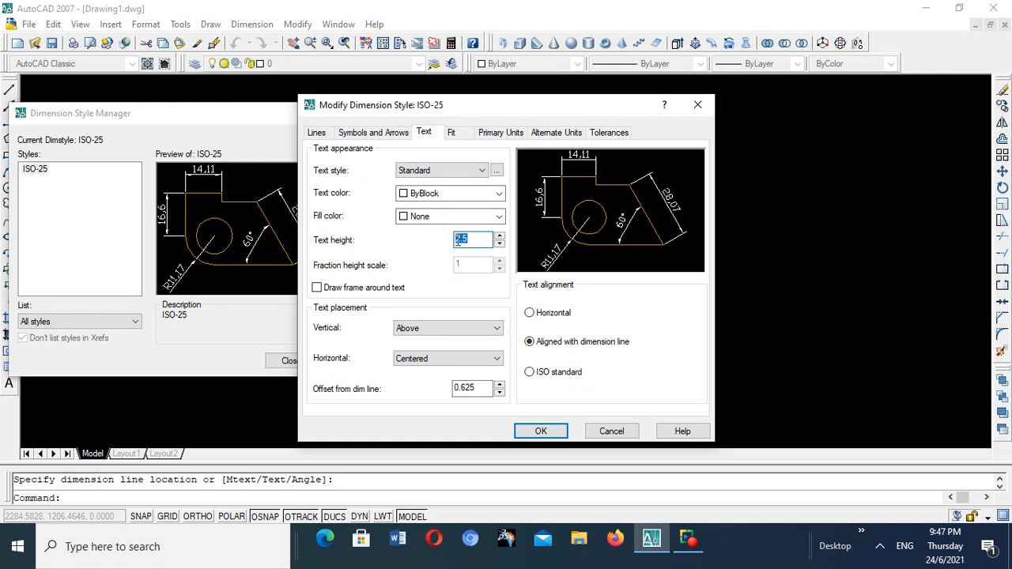
key("BackSpace")
type("8")
left_click(541, 431)
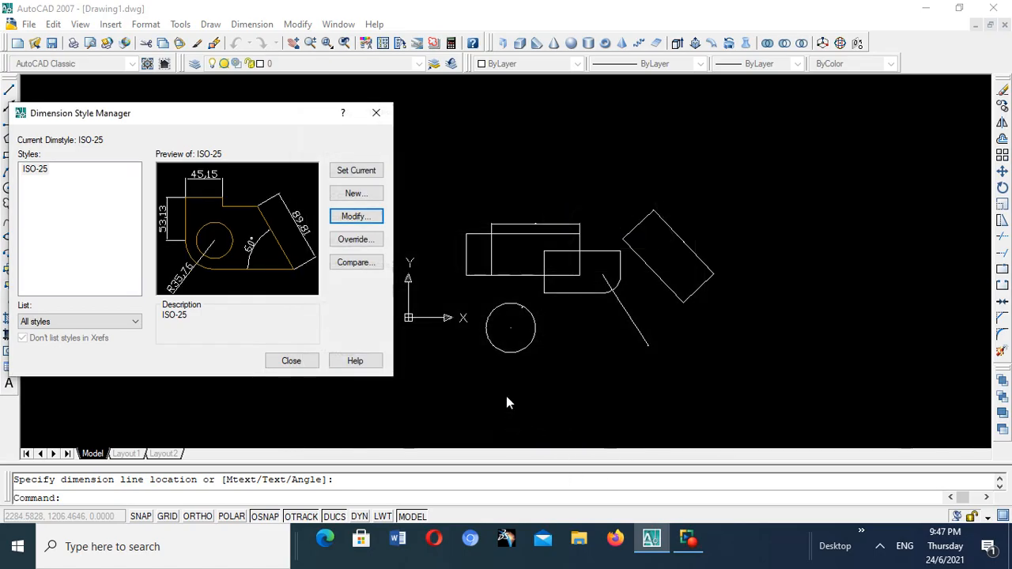
left_click(300, 364)
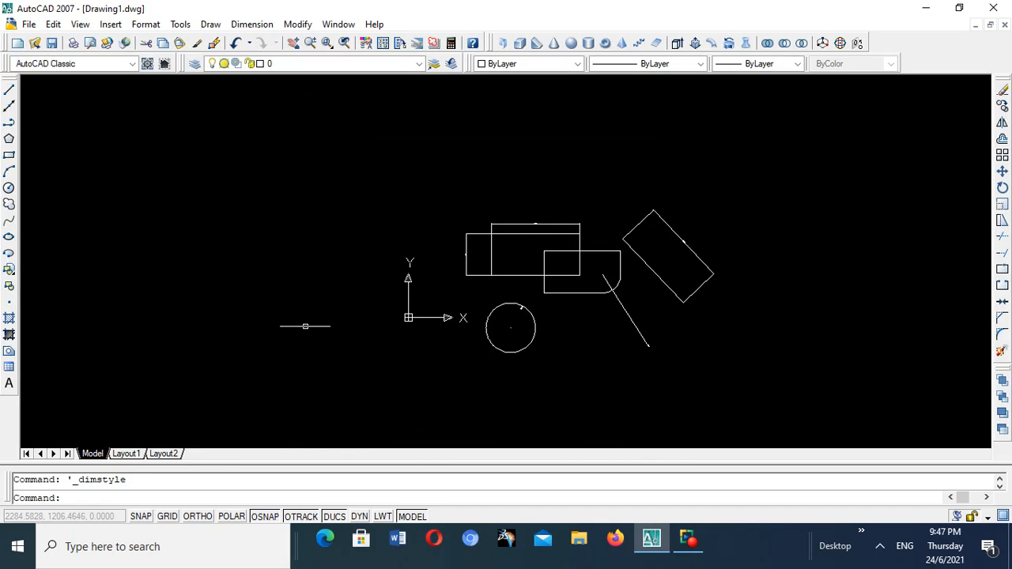
scroll(528, 268, "up", 5)
scroll(530, 261, "down", 7)
scroll(534, 211, "up", 7)
scroll(530, 212, "up", 3)
scroll(515, 214, "down", 10)
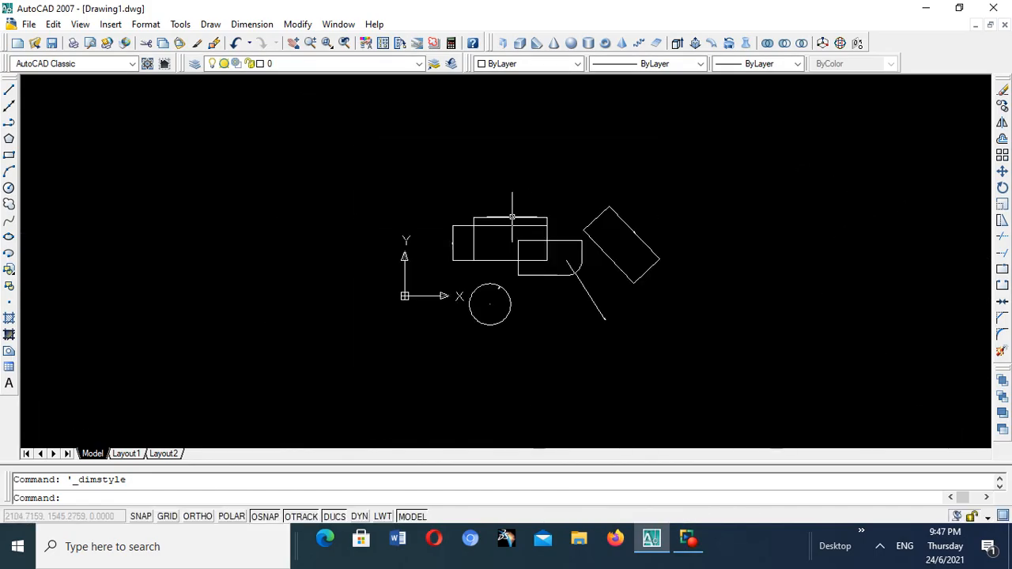
Modify the ISO-25 dimension style to use a text height of 100 and return to the drawing.
left_click(250, 24)
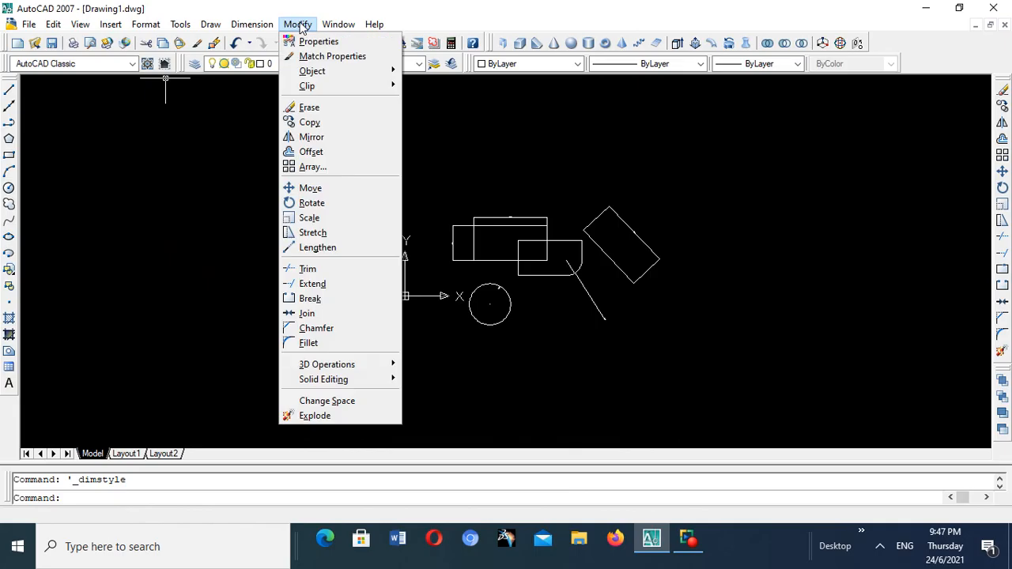
mouse_move(295, 26)
mouse_move(253, 26)
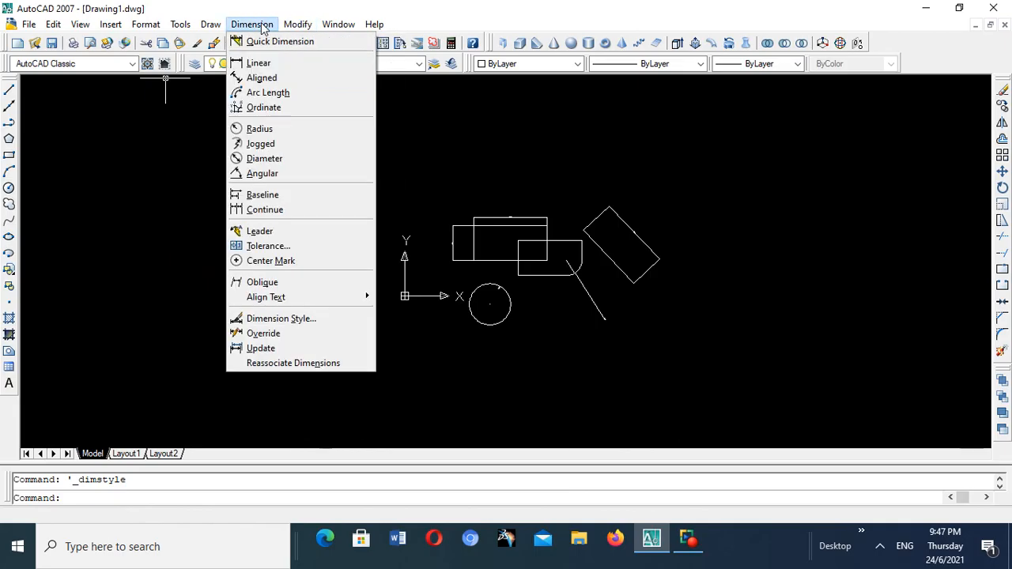
left_click(312, 320)
left_click(660, 237)
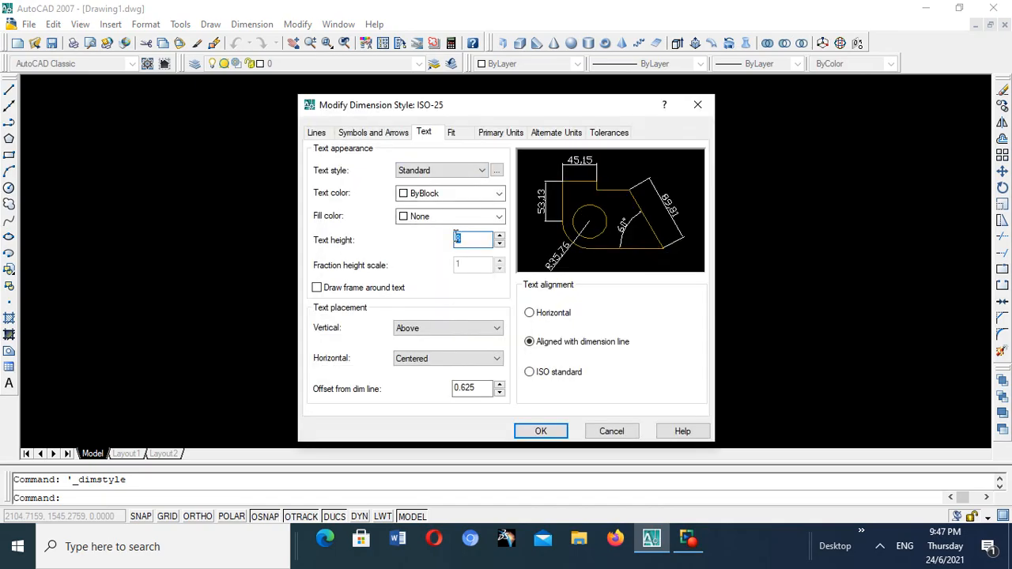
type("100")
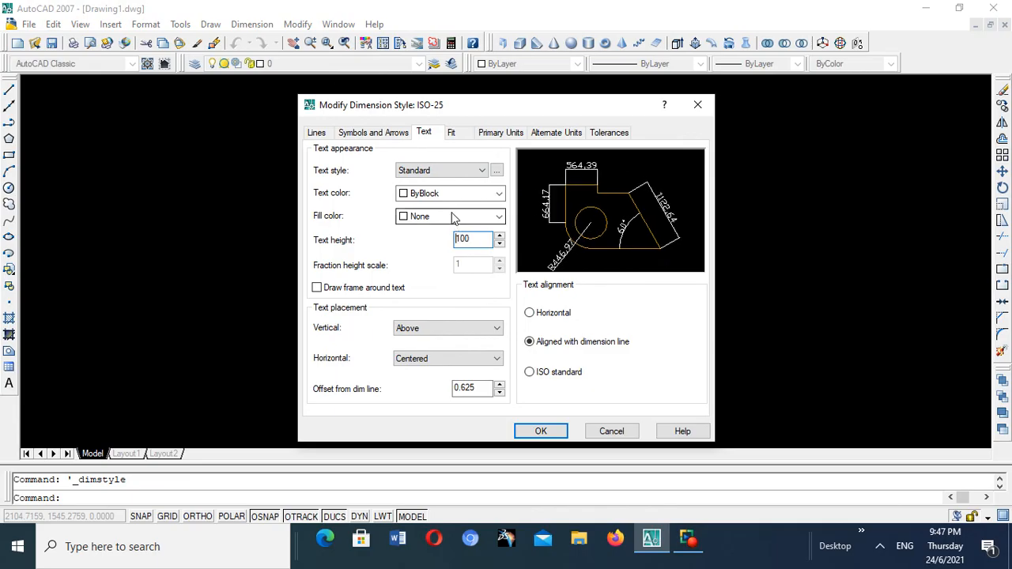
left_click(559, 434)
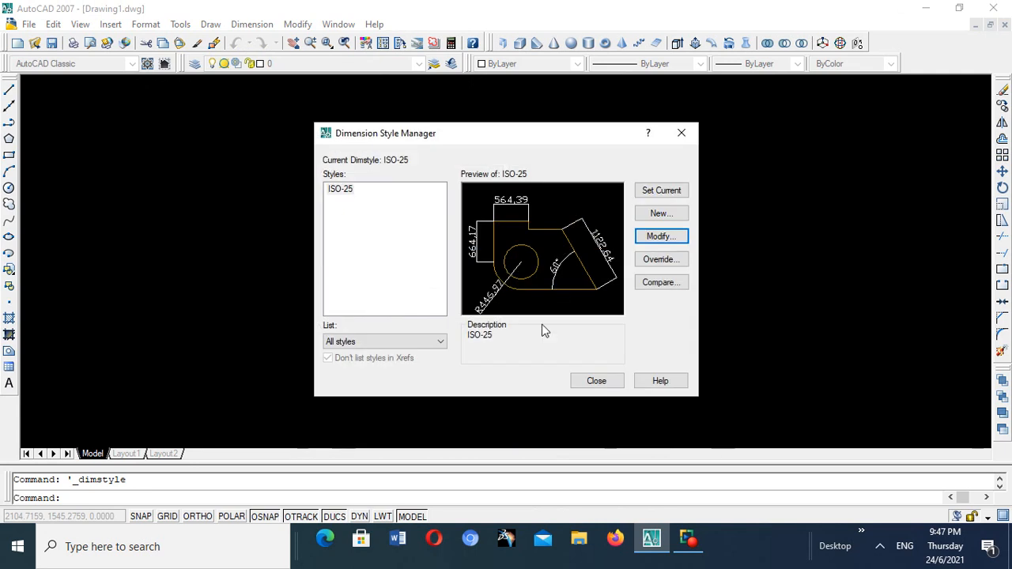
left_click(606, 379)
Examine the dimension text and the dimension line ends on the rectangles and circle for readable text and arrowheads.
scroll(499, 194, "up", 6)
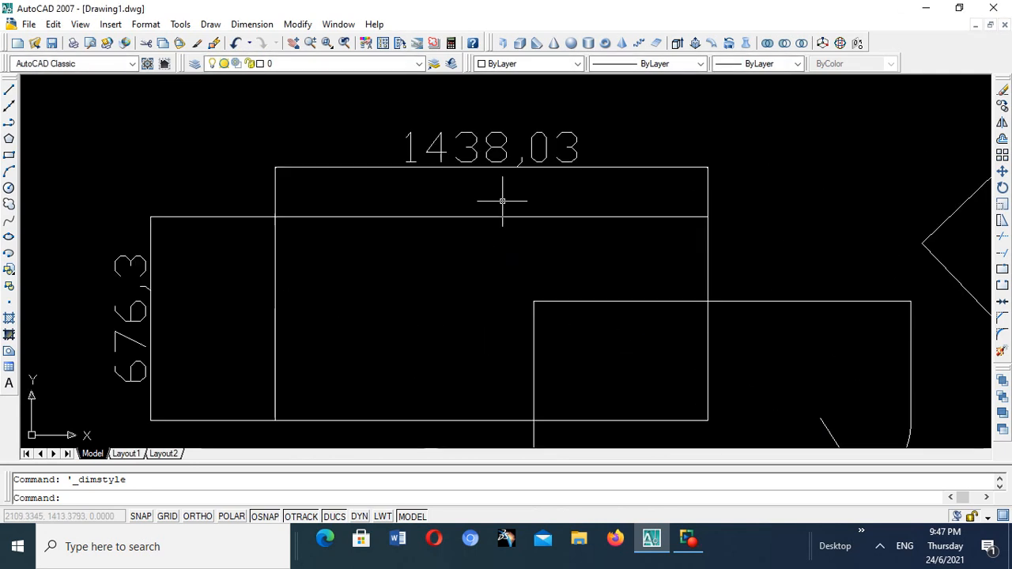
scroll(502, 196, "down", 4)
scroll(501, 193, "up", 4)
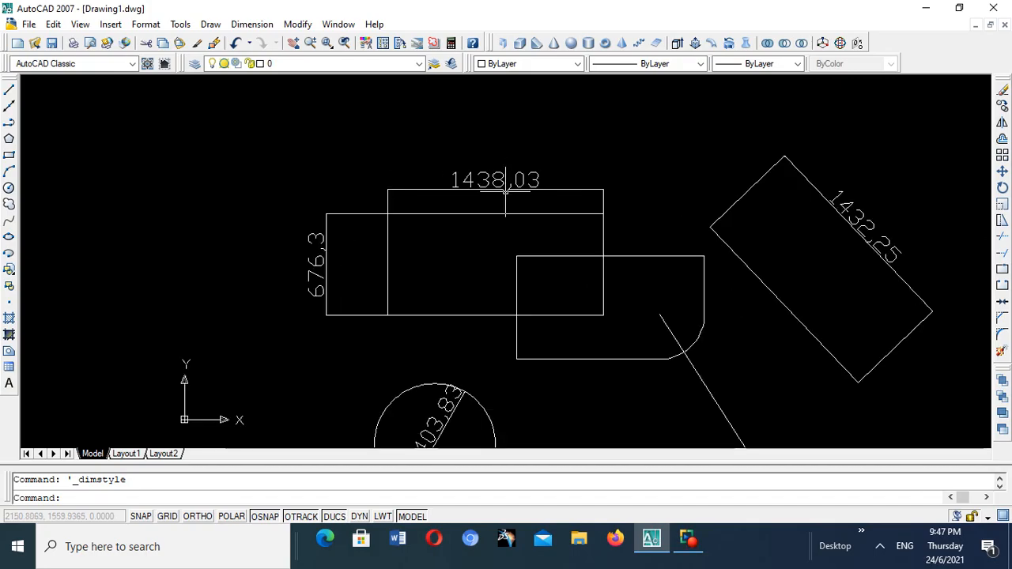
scroll(500, 189, "up", 2)
scroll(498, 184, "down", 5)
scroll(493, 177, "up", 8)
scroll(493, 174, "down", 4)
scroll(493, 174, "up", 3)
scroll(493, 175, "down", 2)
scroll(493, 175, "up", 5)
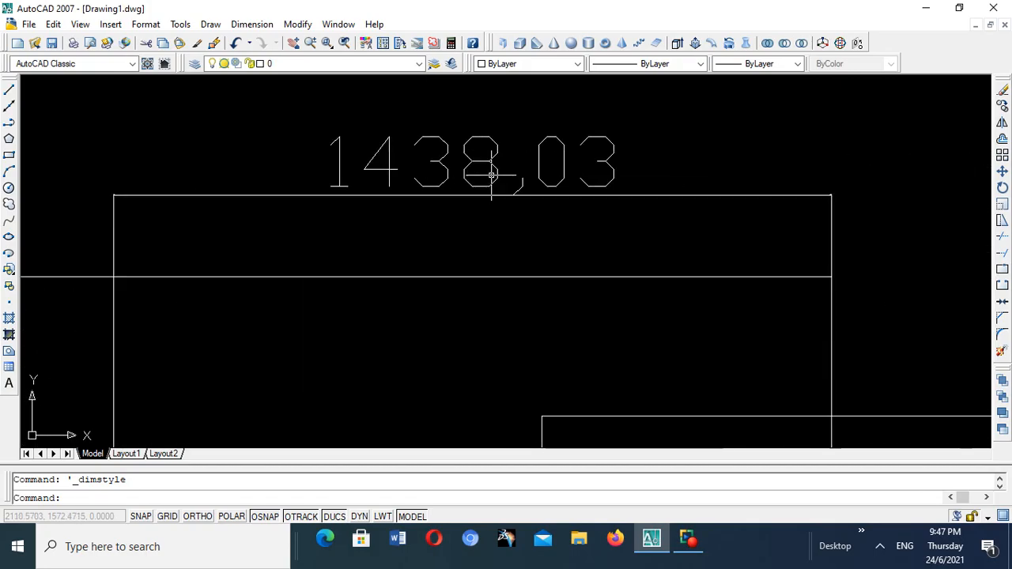
scroll(493, 175, "down", 7)
scroll(493, 178, "up", 3)
scroll(493, 173, "down", 2)
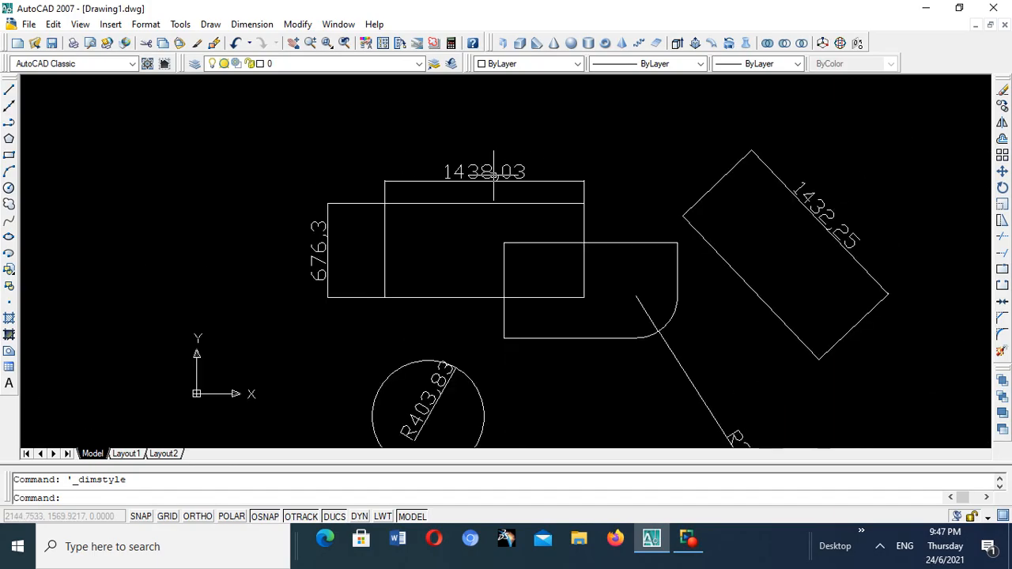
scroll(493, 172, "up", 2)
scroll(490, 171, "down", 4)
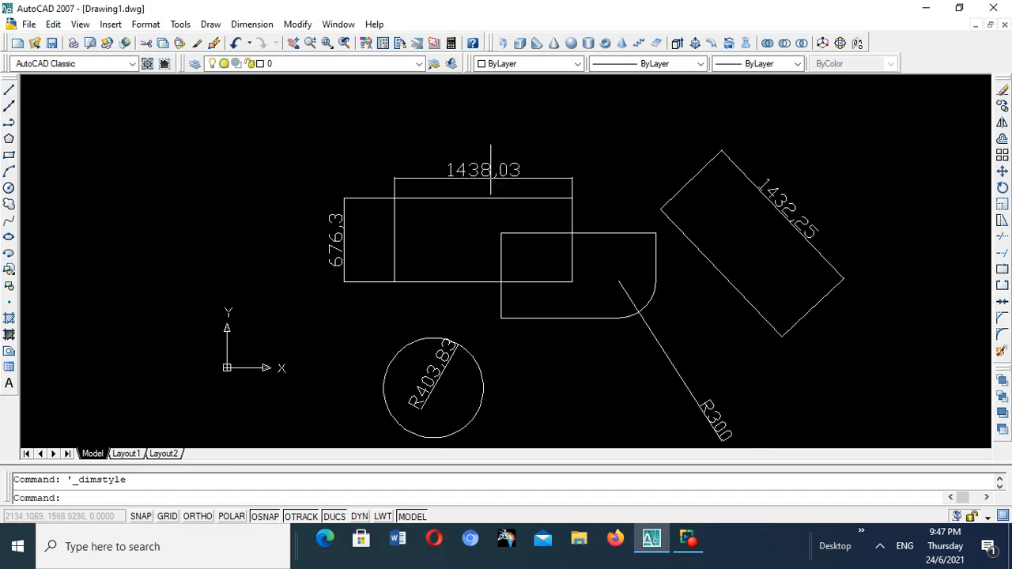
scroll(487, 173, "up", 4)
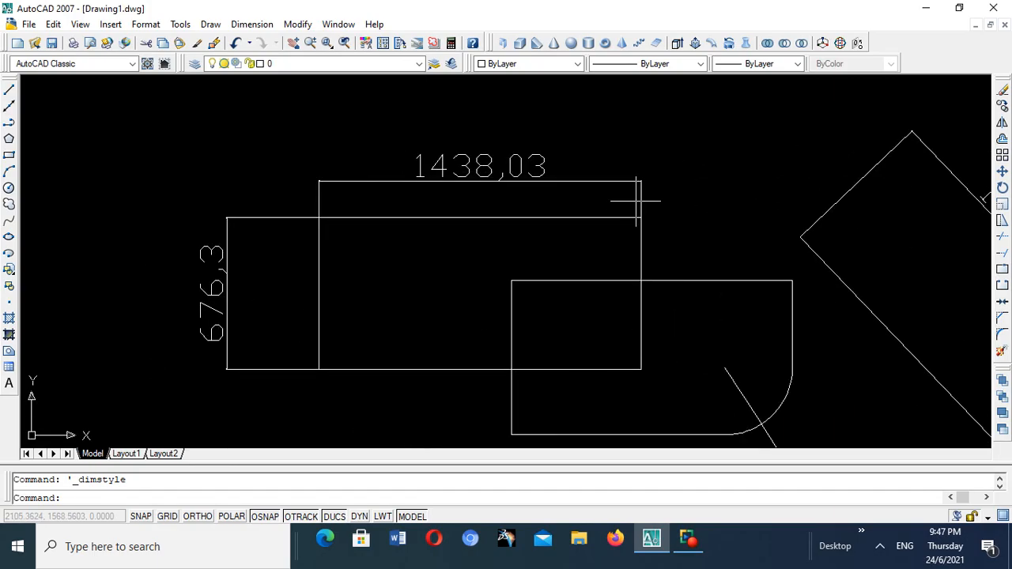
scroll(637, 190, "up", 3)
scroll(635, 175, "up", 2)
scroll(687, 128, "down", 5)
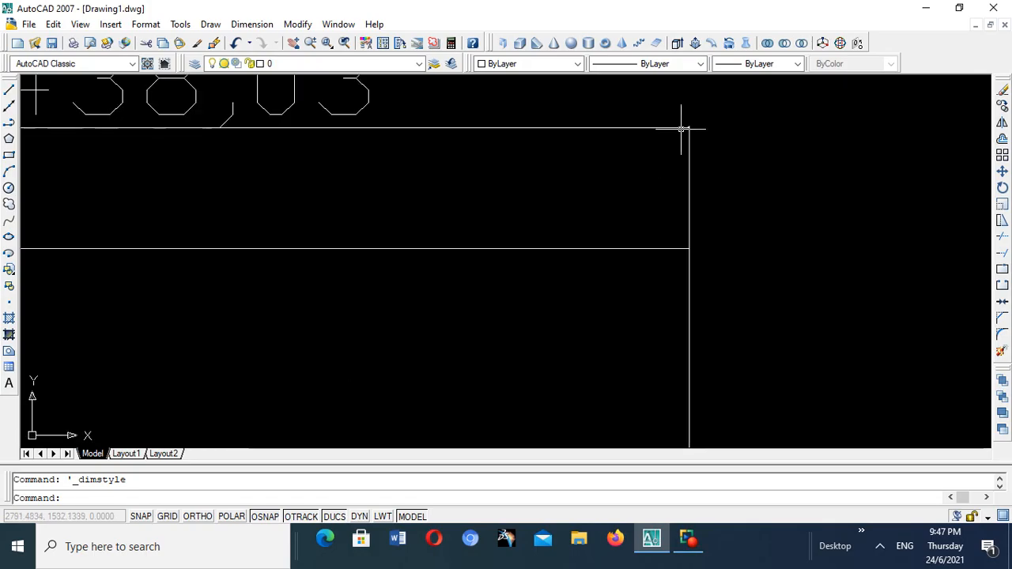
Open the ISO-25 dimension style for modification at its symbols and arrows settings.
left_click(266, 27)
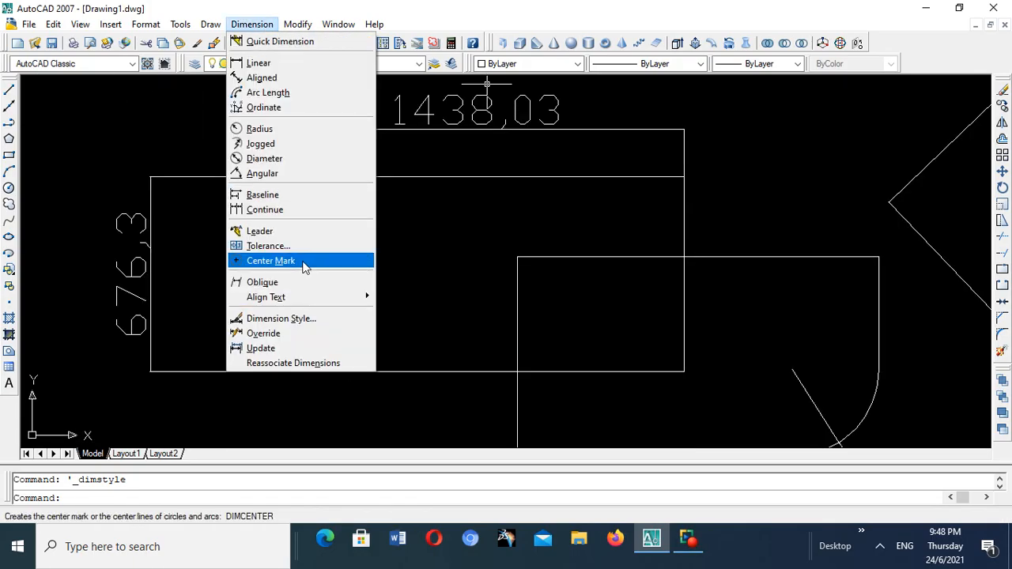
left_click(310, 318)
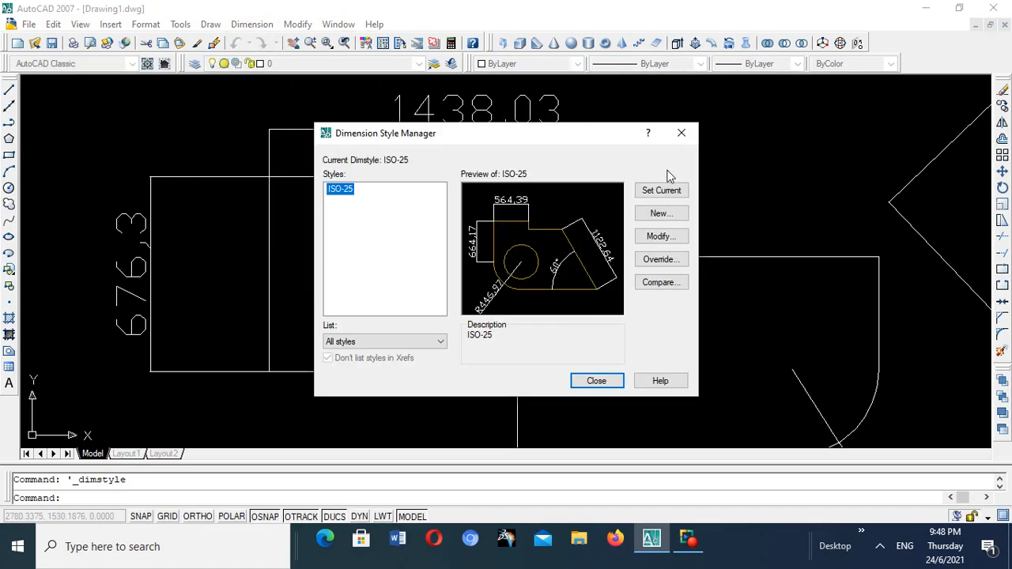
left_click(662, 237)
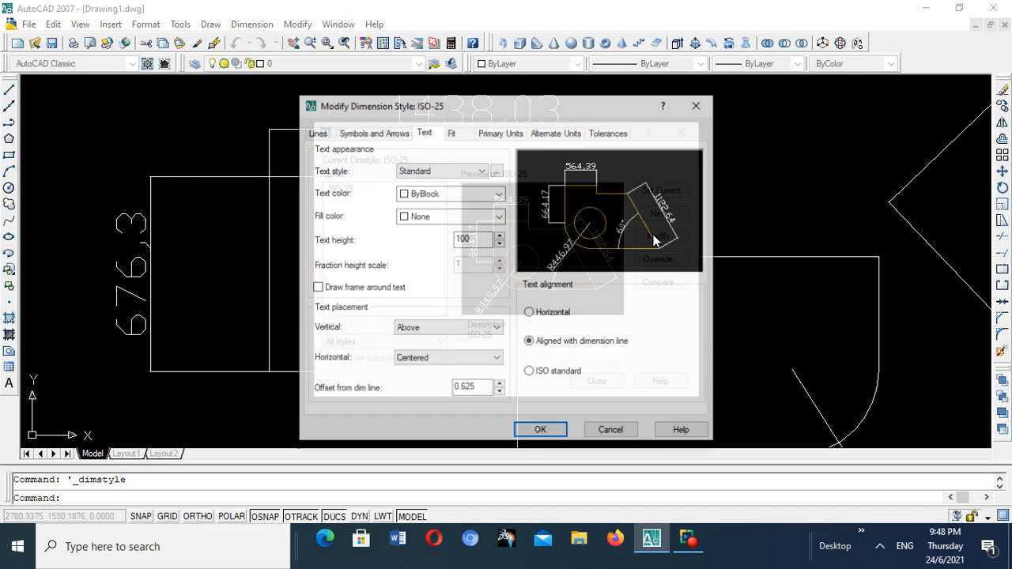
left_click(390, 135)
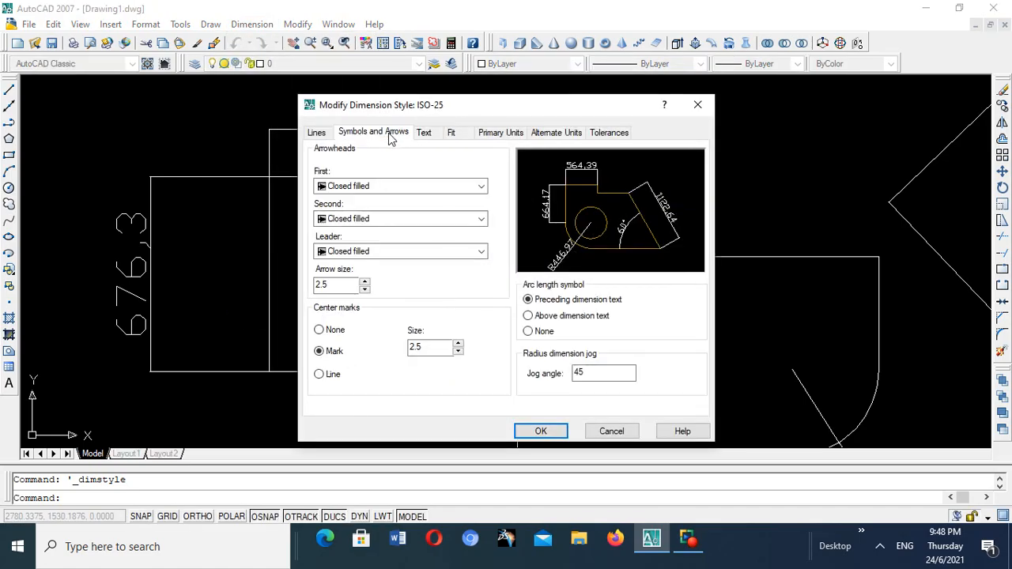
Review the available types for the first, second and leader arrowheads, keeping the first arrowhead as Closed filled.
left_click(481, 187)
left_click(481, 188)
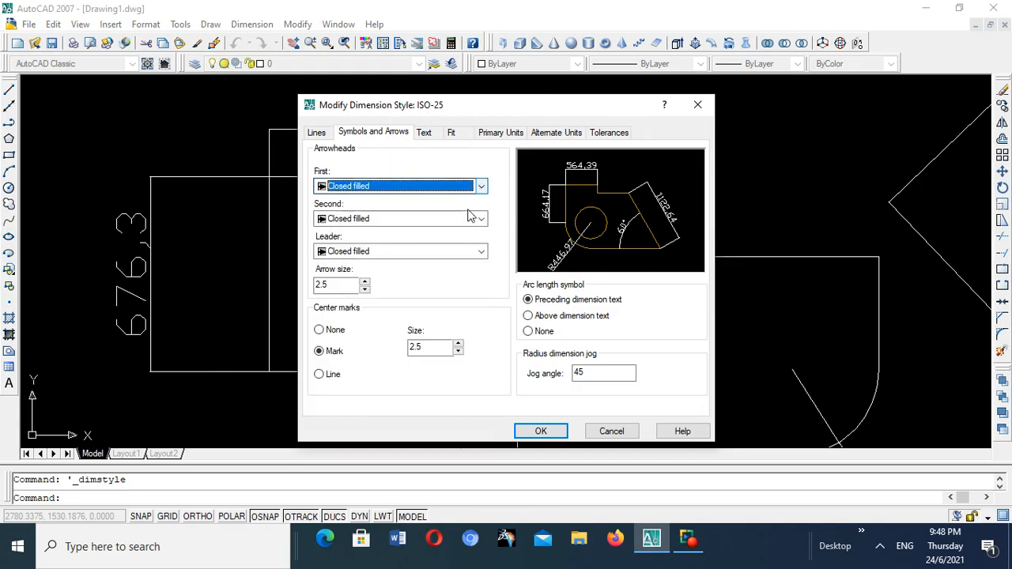
left_click(481, 220)
left_click(481, 220)
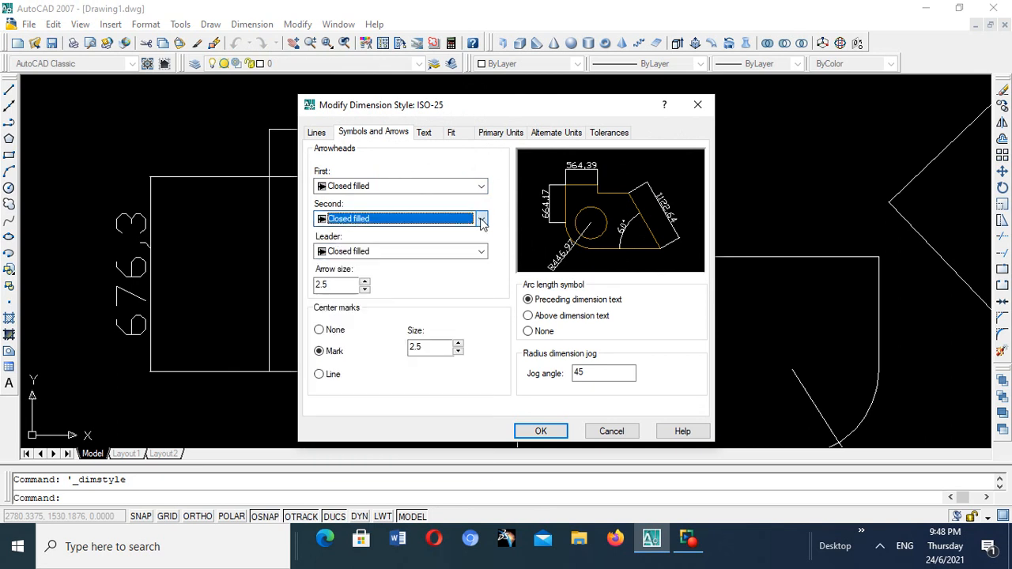
left_click(486, 189)
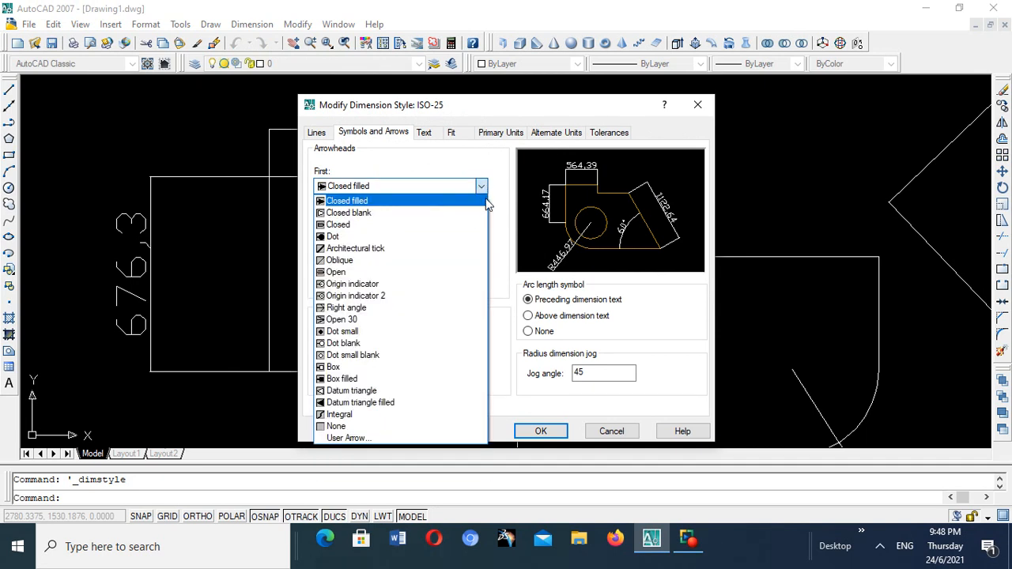
left_click(481, 187)
left_click(481, 252)
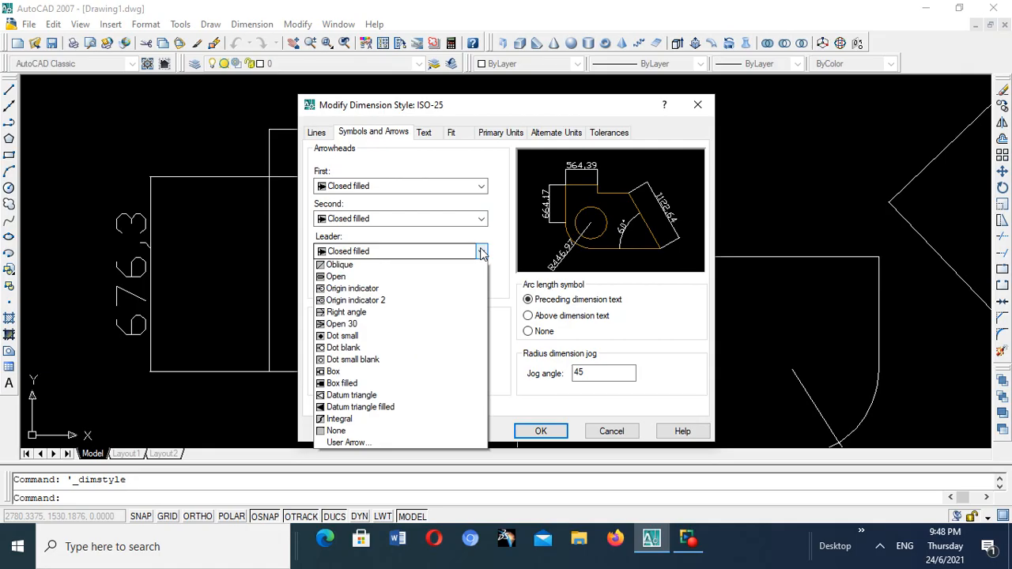
left_click(481, 252)
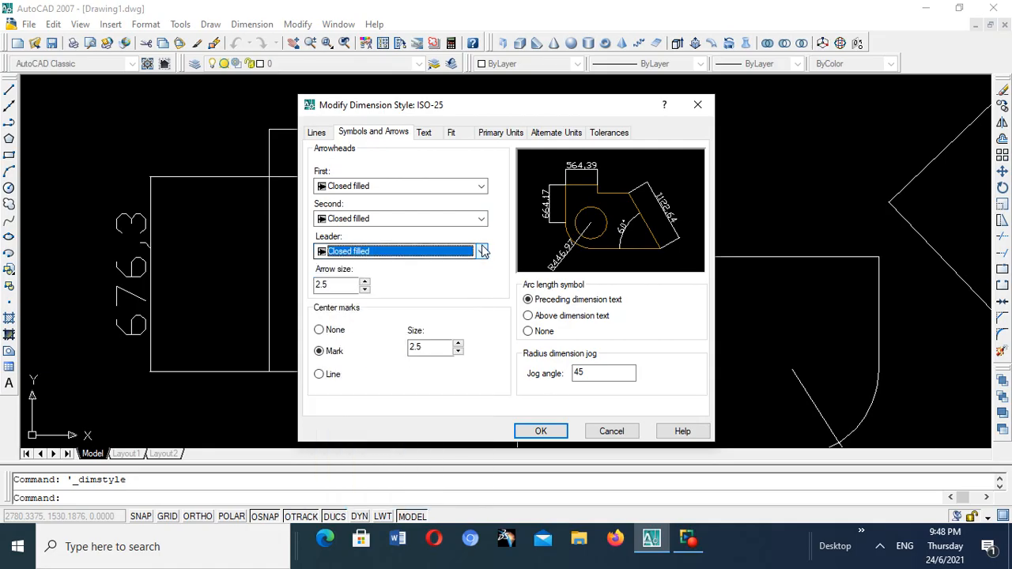
left_click(481, 188)
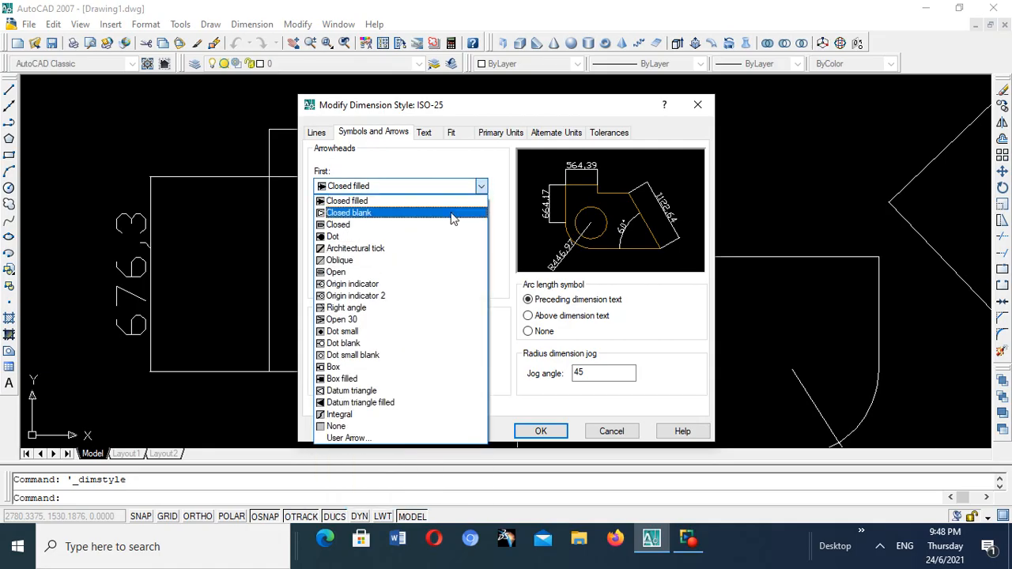
left_click(467, 201)
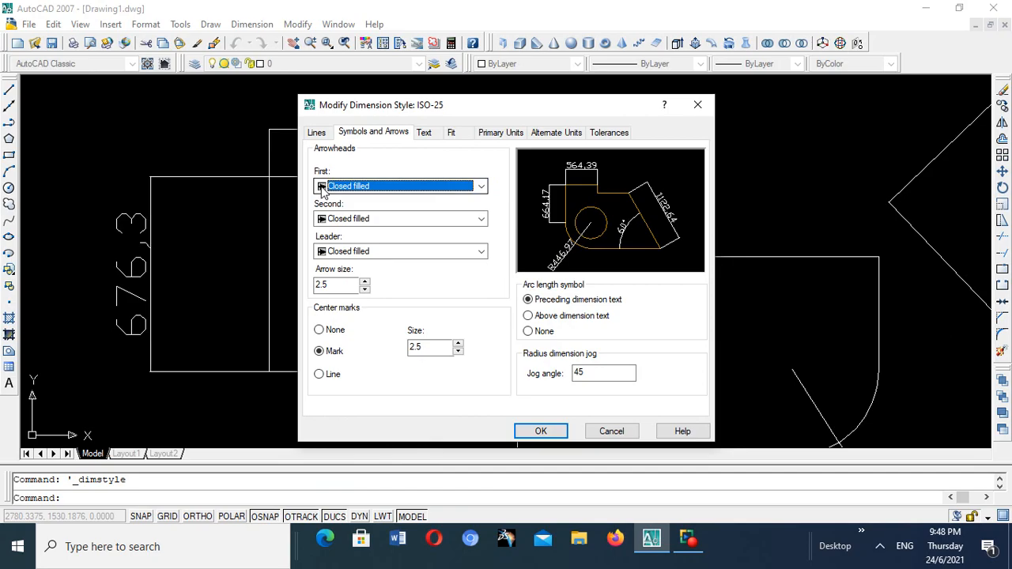
Set the center mark size of the ISO-25 style to 100, apply it and return to the drawing.
double_click(433, 347)
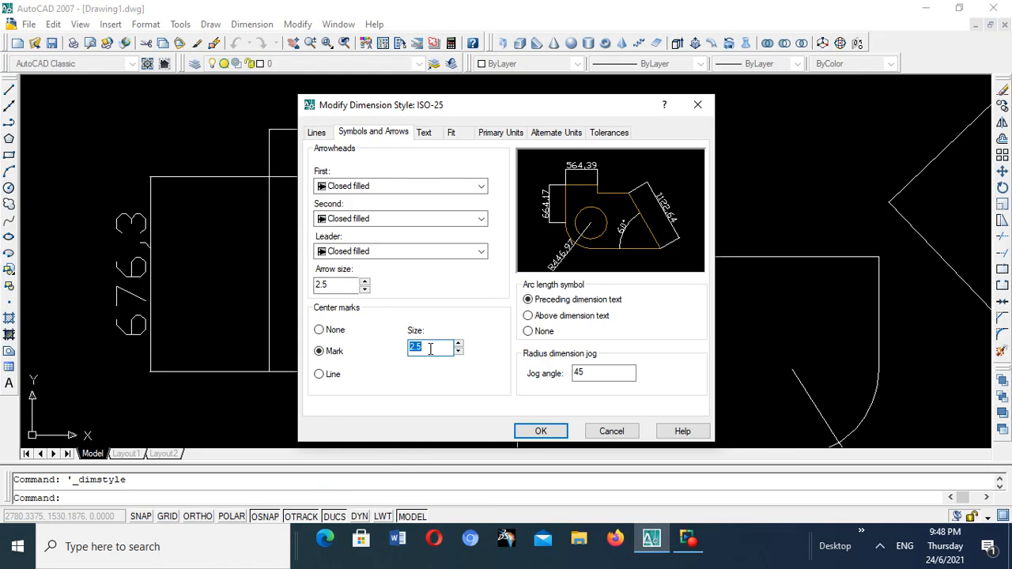
type("100")
left_click(542, 432)
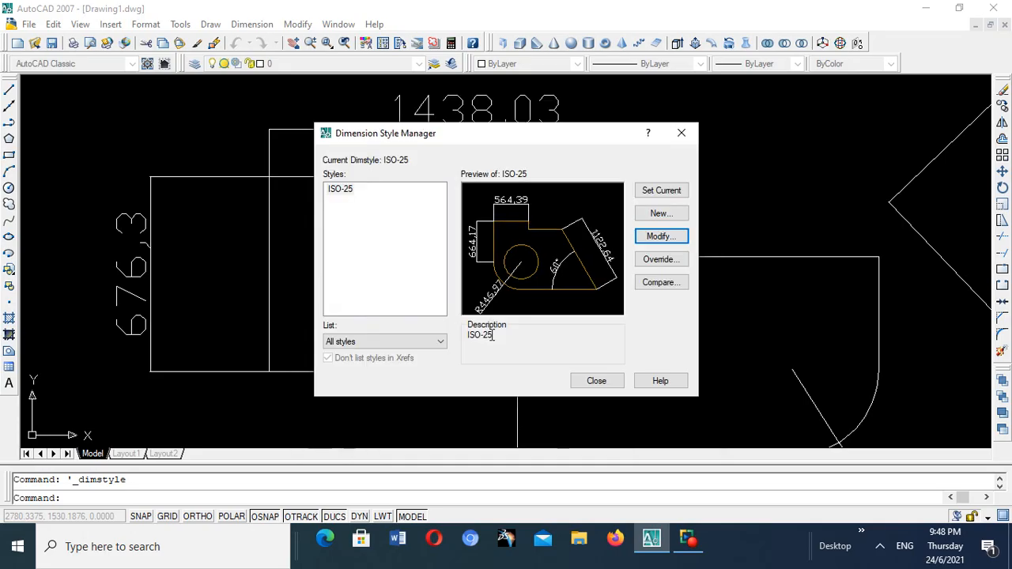
left_click(585, 380)
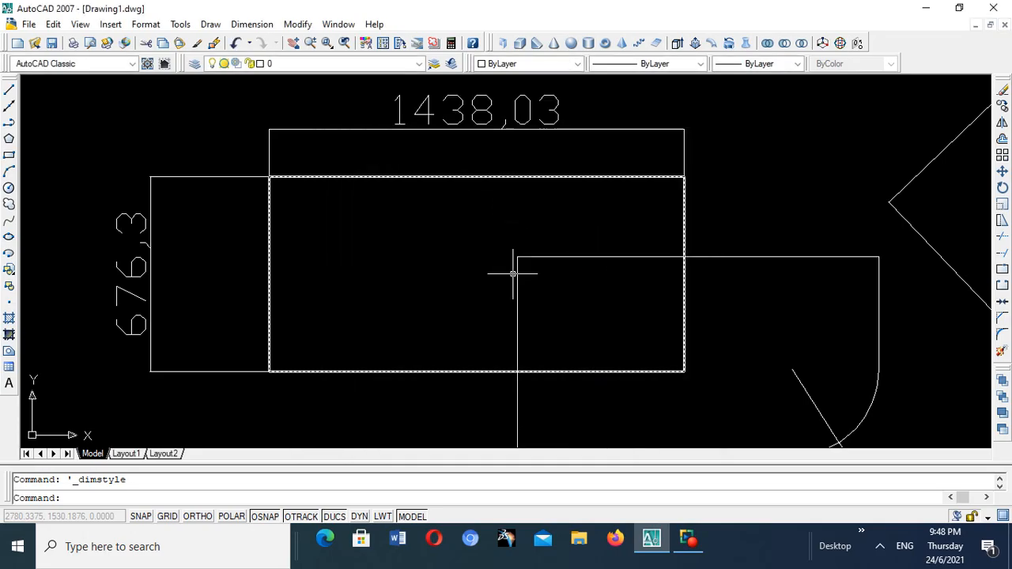
Set the arrow size of the ISO-25 dimension style to 100, apply it and return to the drawing.
scroll(680, 130, "up", 10)
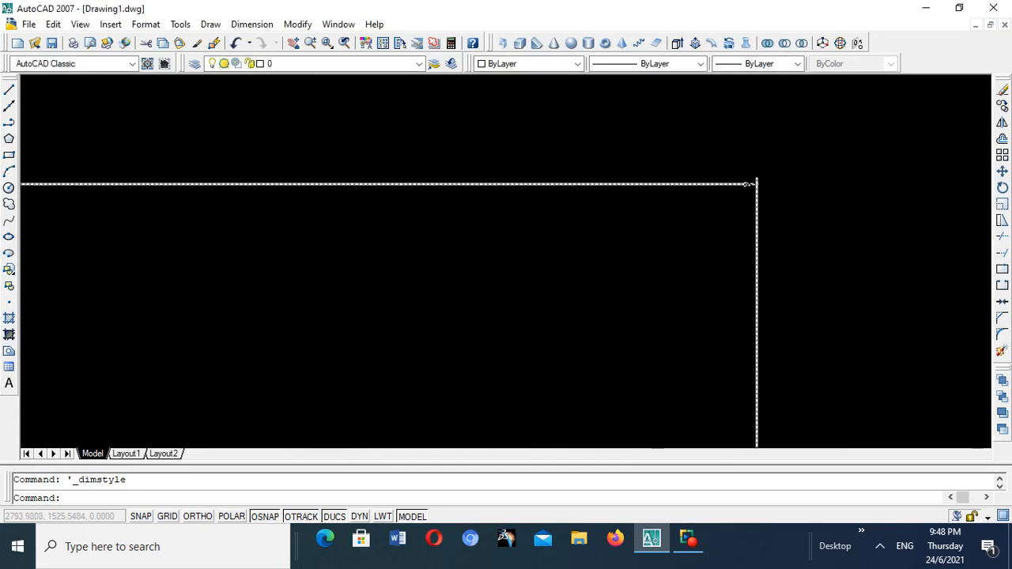
scroll(751, 209, "down", 8)
scroll(695, 217, "up", 3)
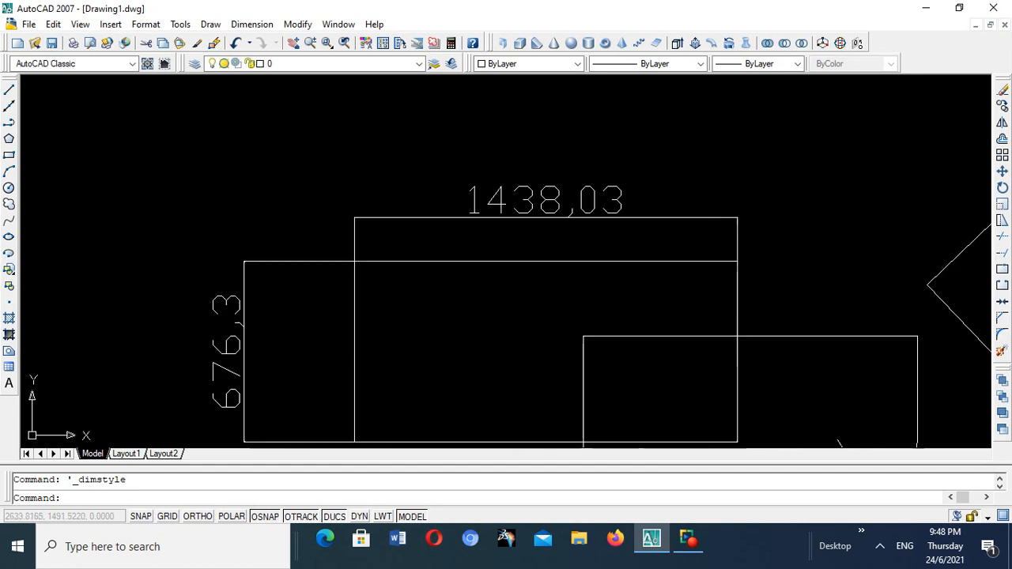
left_click(252, 23)
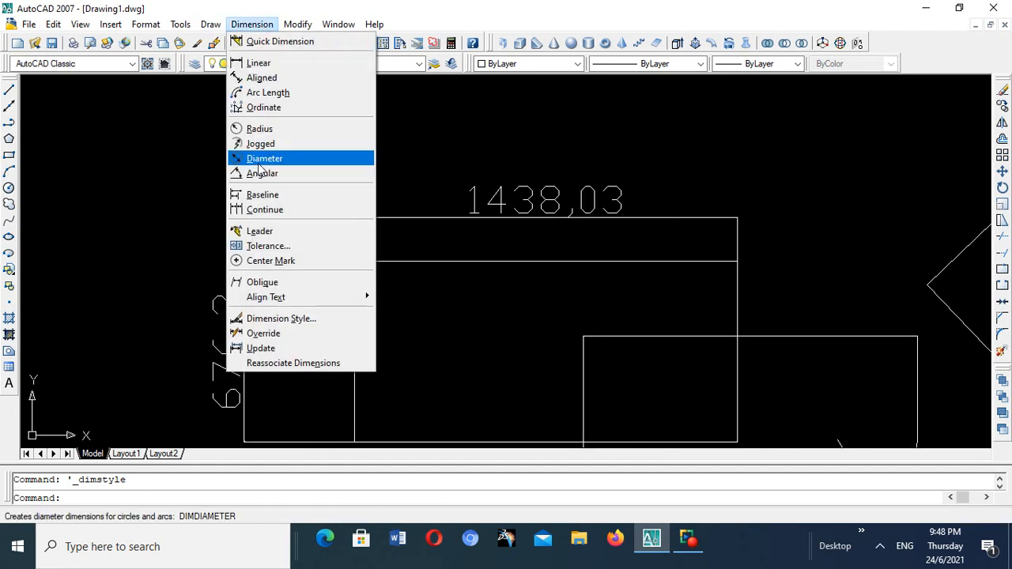
left_click(215, 30)
left_click(215, 29)
mouse_move(245, 30)
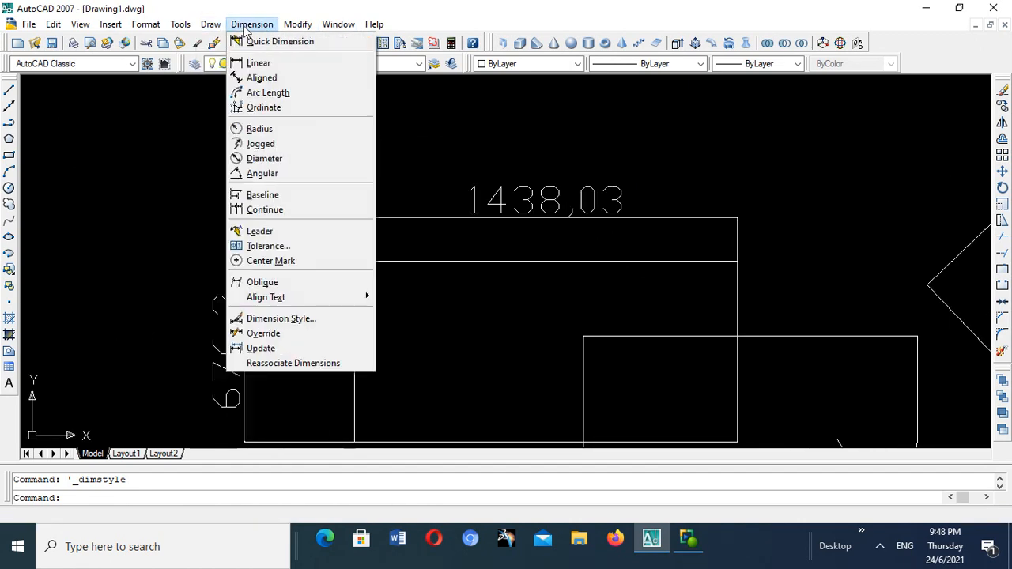
left_click(314, 318)
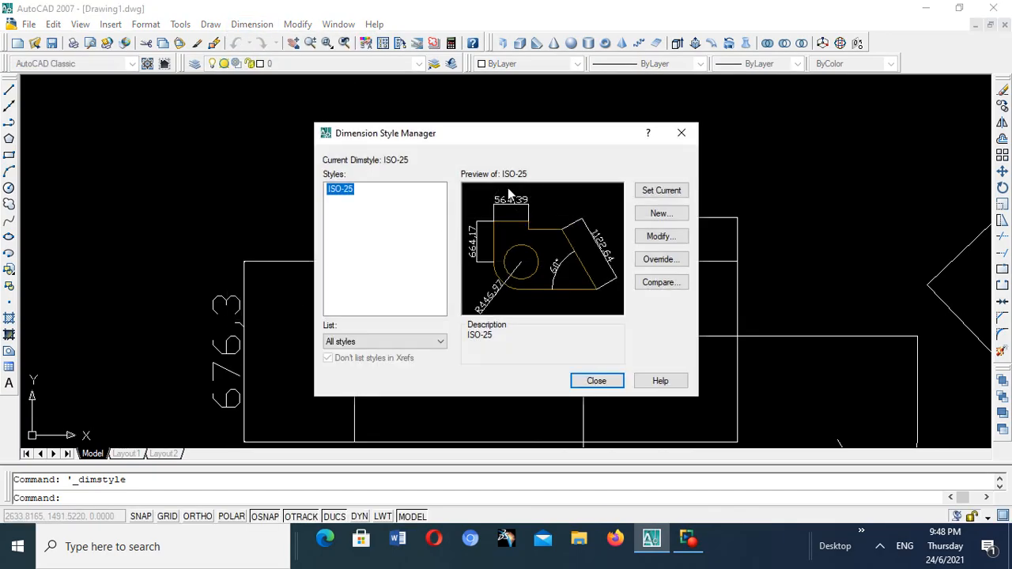
left_click(662, 237)
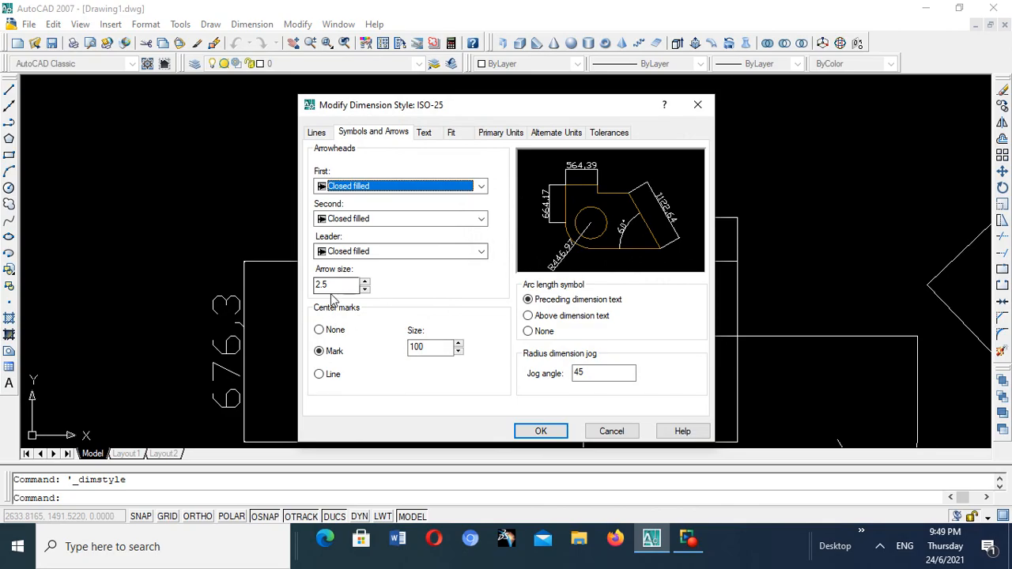
left_click_drag(331, 286, 307, 284)
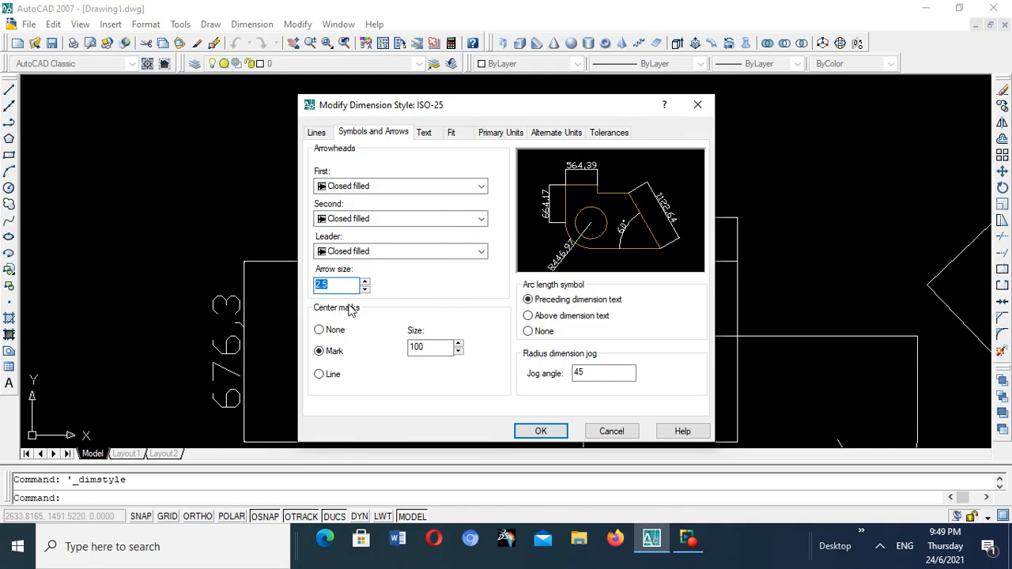
type("100")
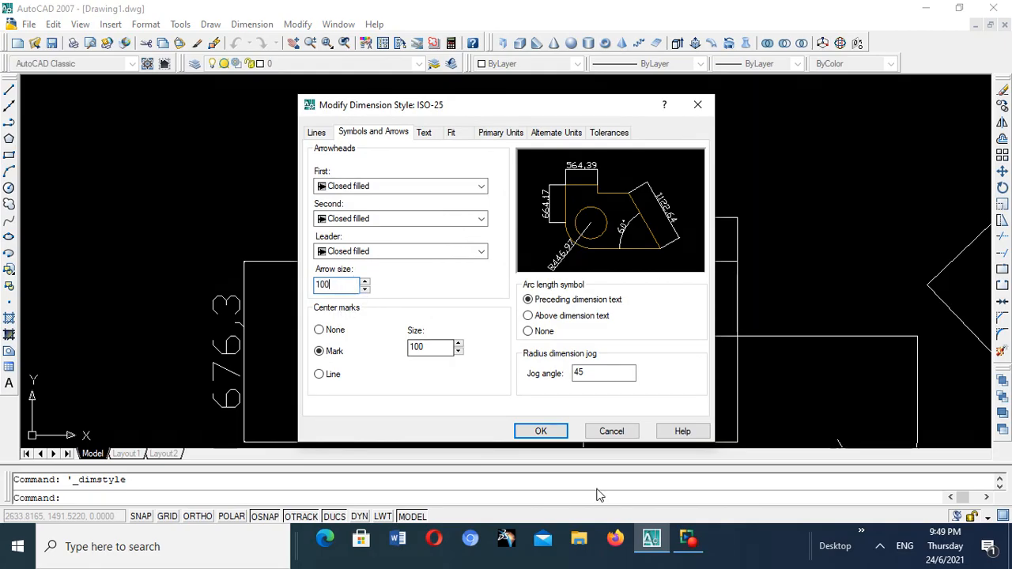
left_click(540, 432)
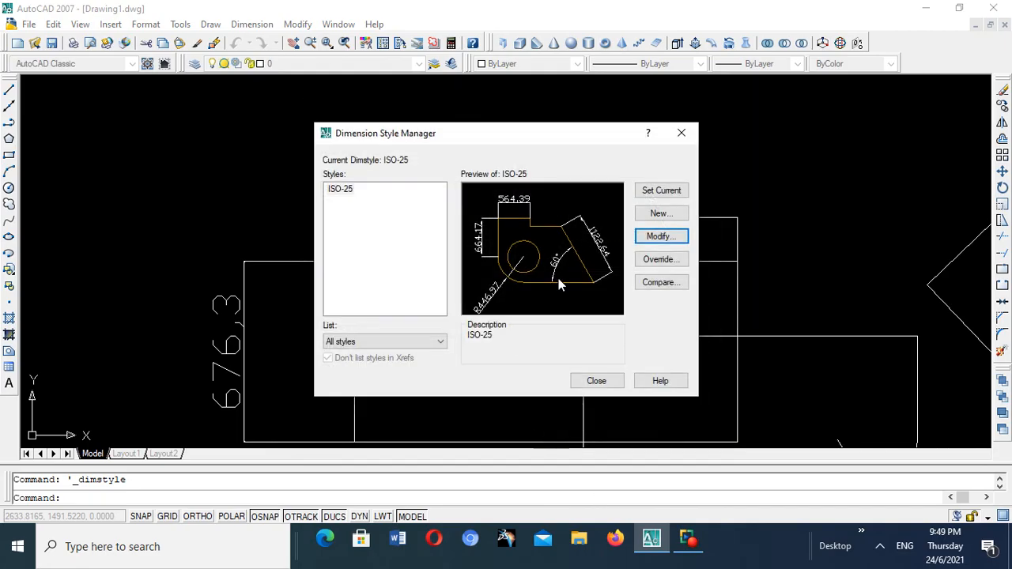
left_click(605, 384)
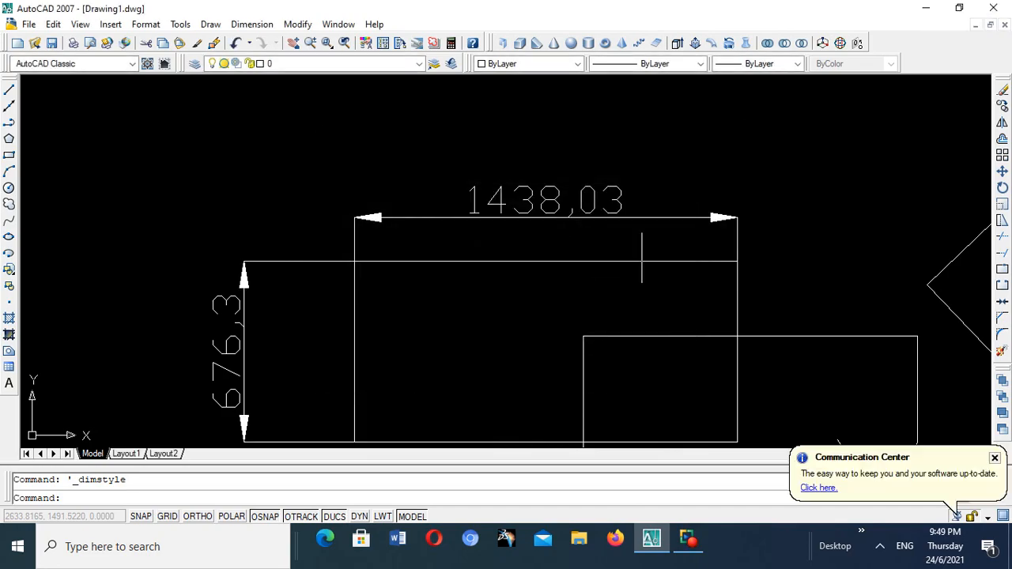
Examine the arrowheads on the dimensions, and reopen the ISO-25 style for modification to review its text, line and fit settings.
scroll(509, 207, "down", 5)
scroll(551, 233, "up", 3)
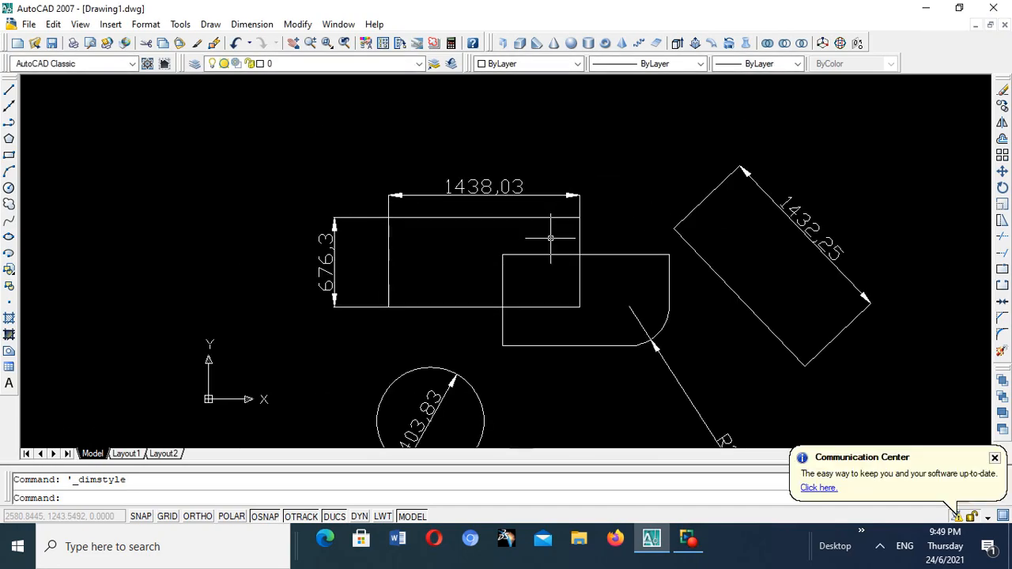
scroll(551, 237, "down", 6)
scroll(542, 235, "up", 8)
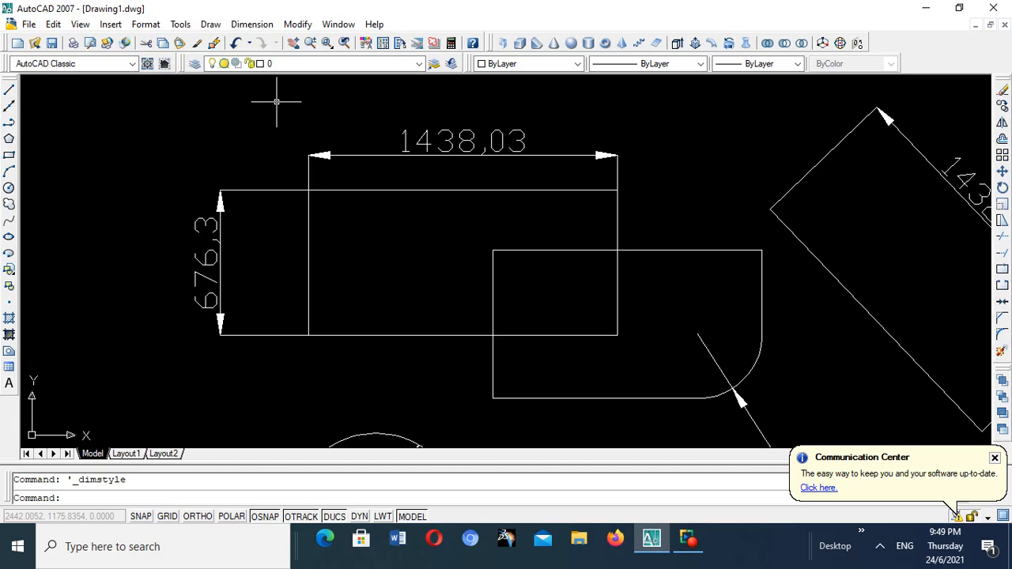
left_click(244, 29)
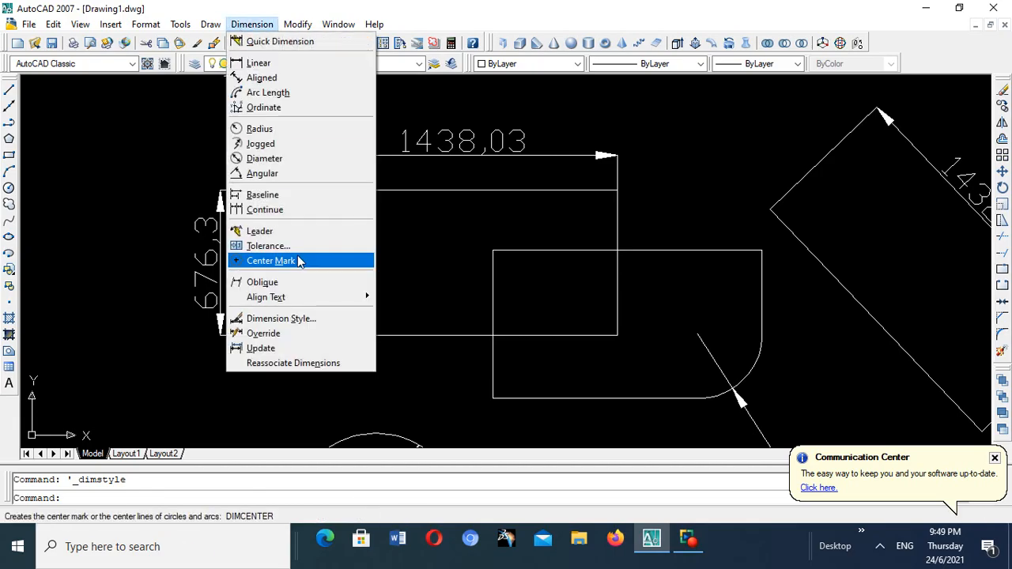
left_click(315, 318)
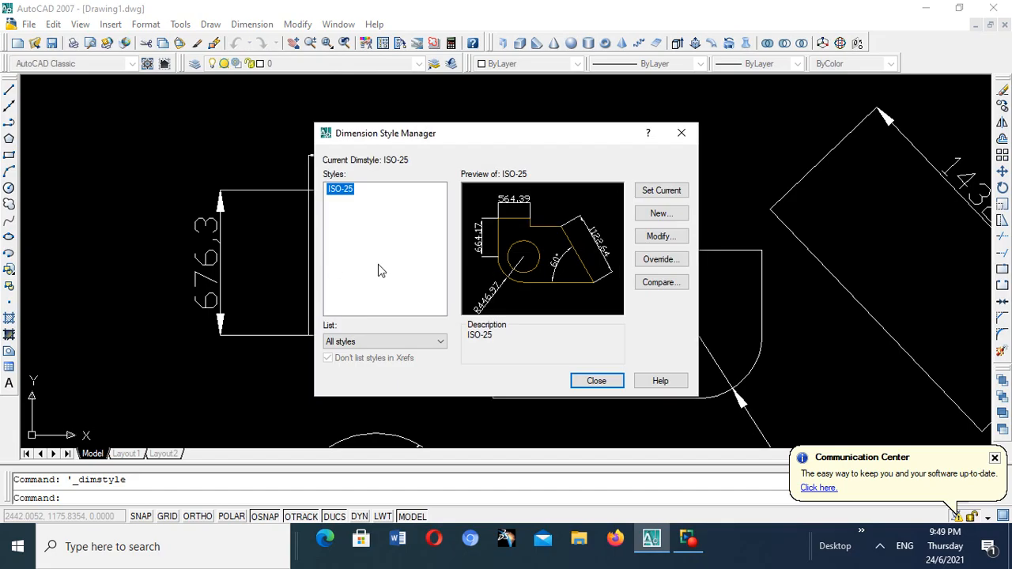
left_click(661, 236)
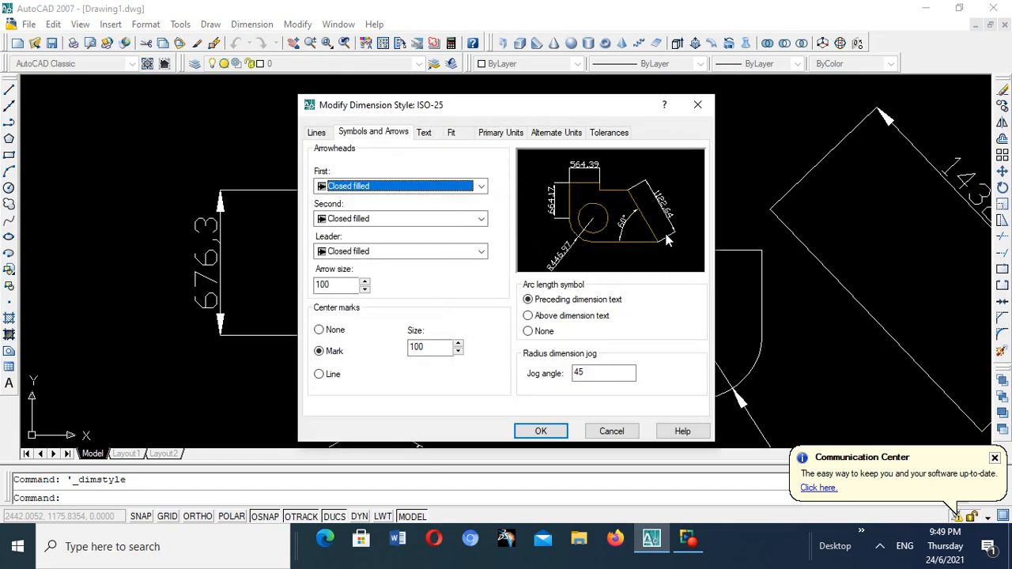
left_click(425, 136)
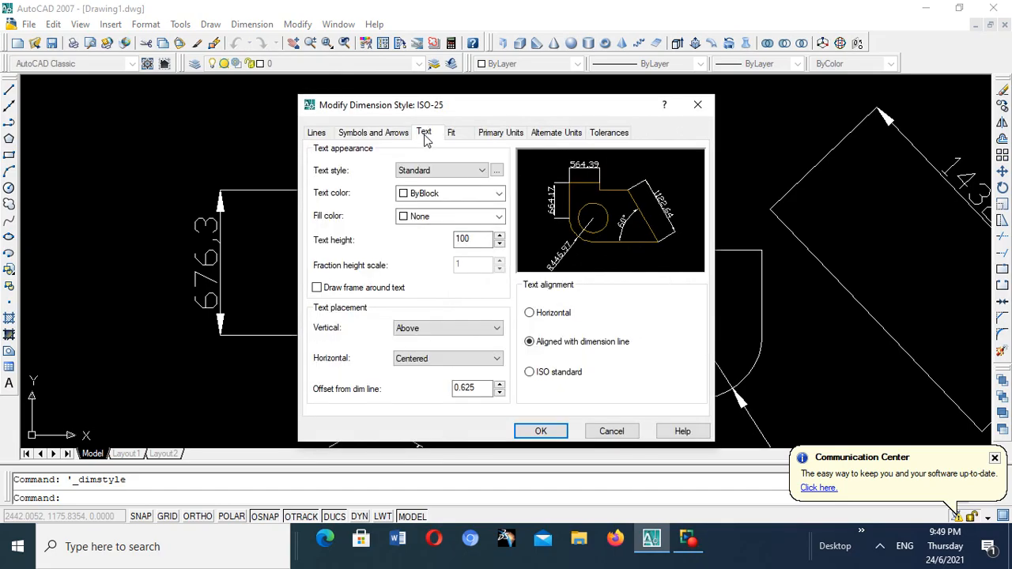
left_click(315, 134)
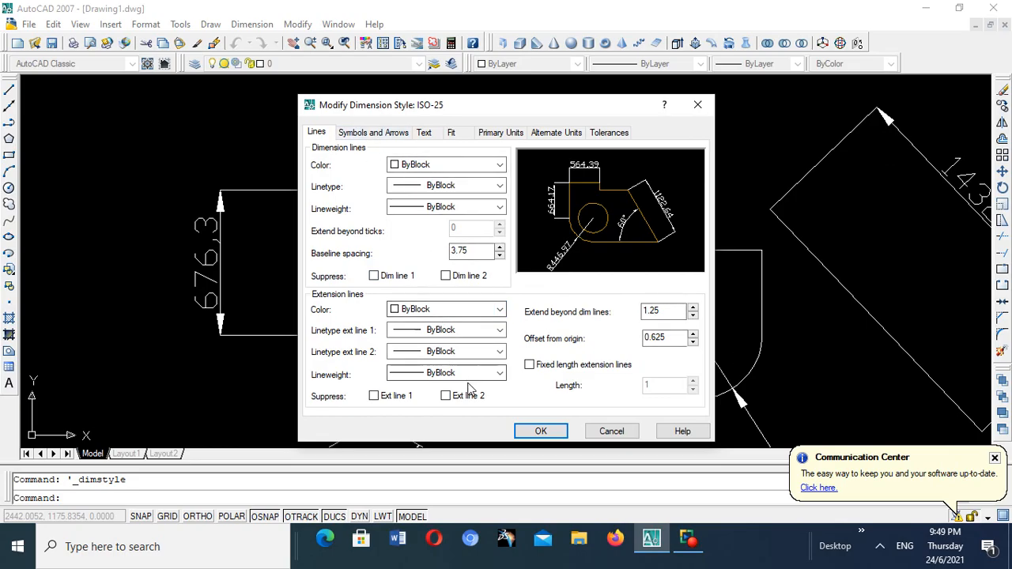
left_click(451, 135)
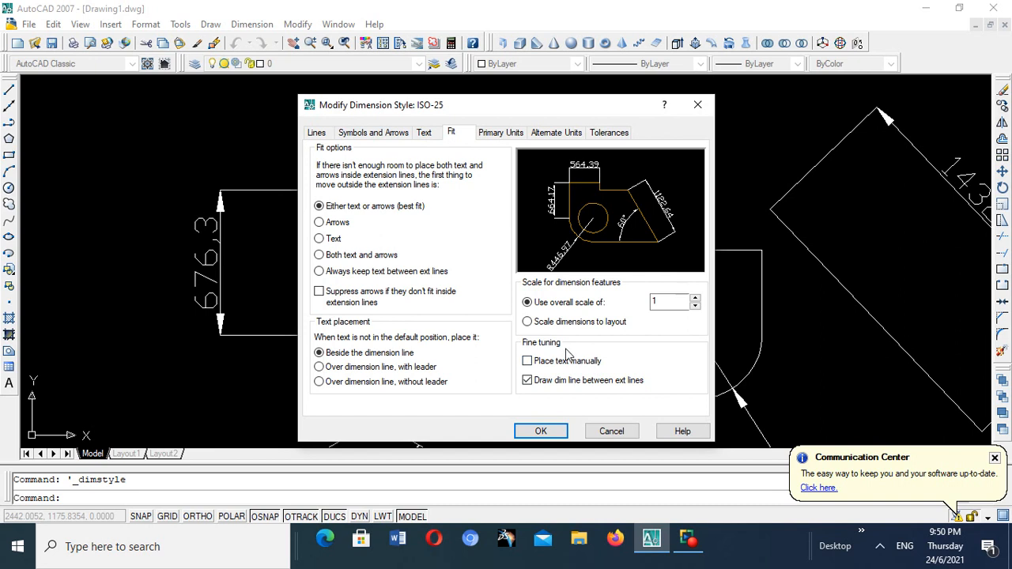
Set the linear dimension precision in the ISO-25 style's primary units to 0.
left_click(499, 133)
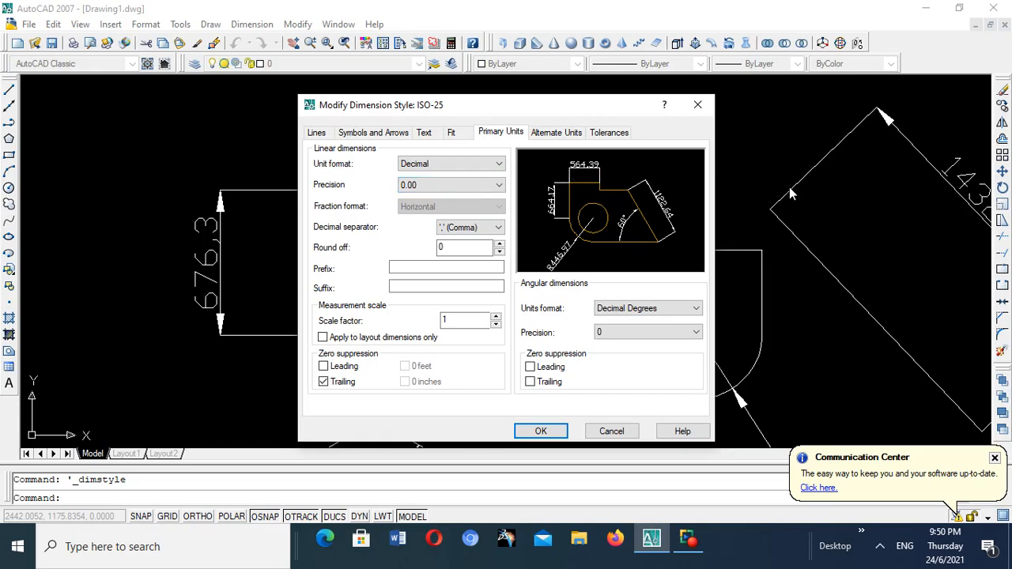
left_click_drag(579, 110, 621, 111)
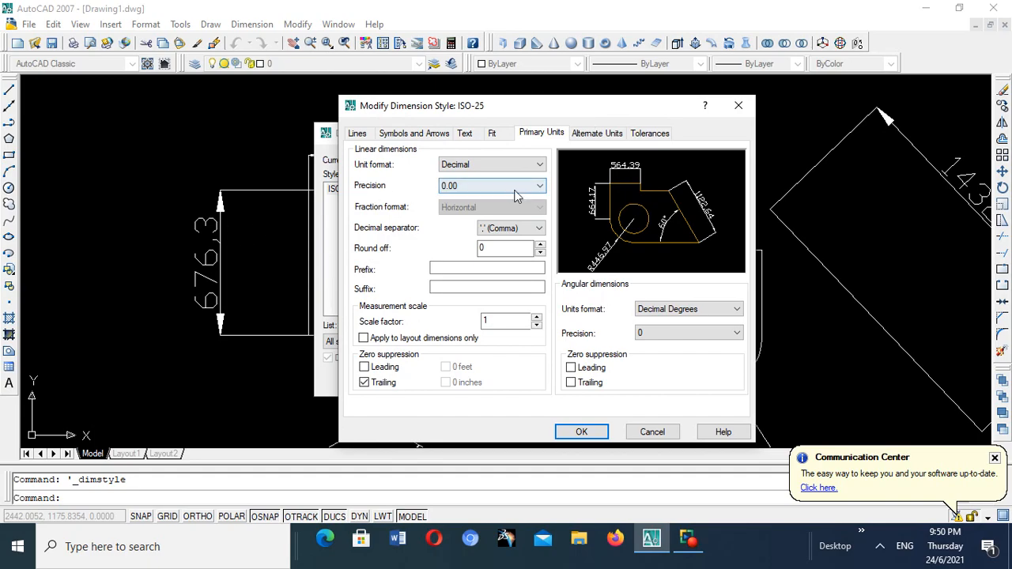
left_click(542, 187)
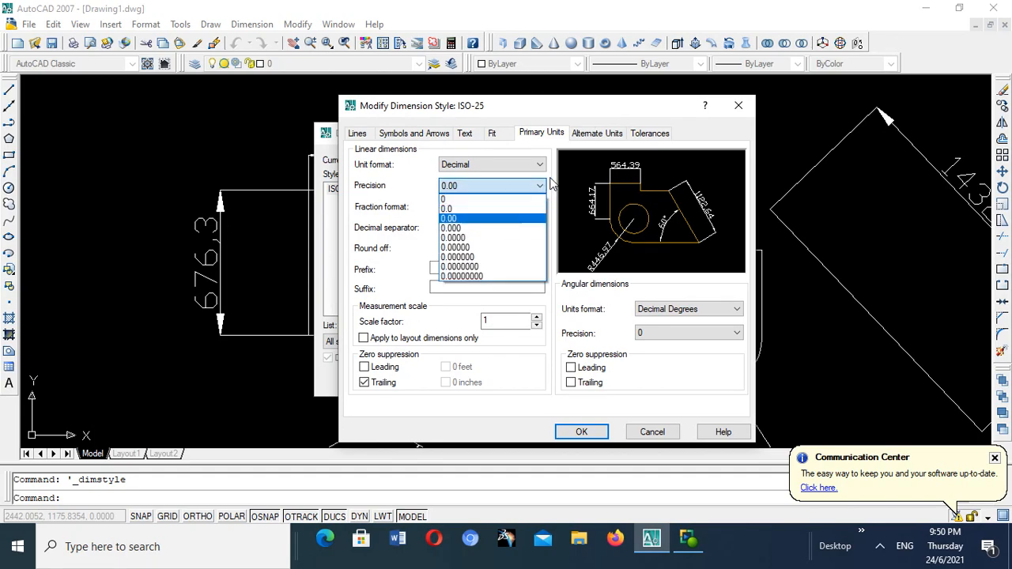
left_click(456, 199)
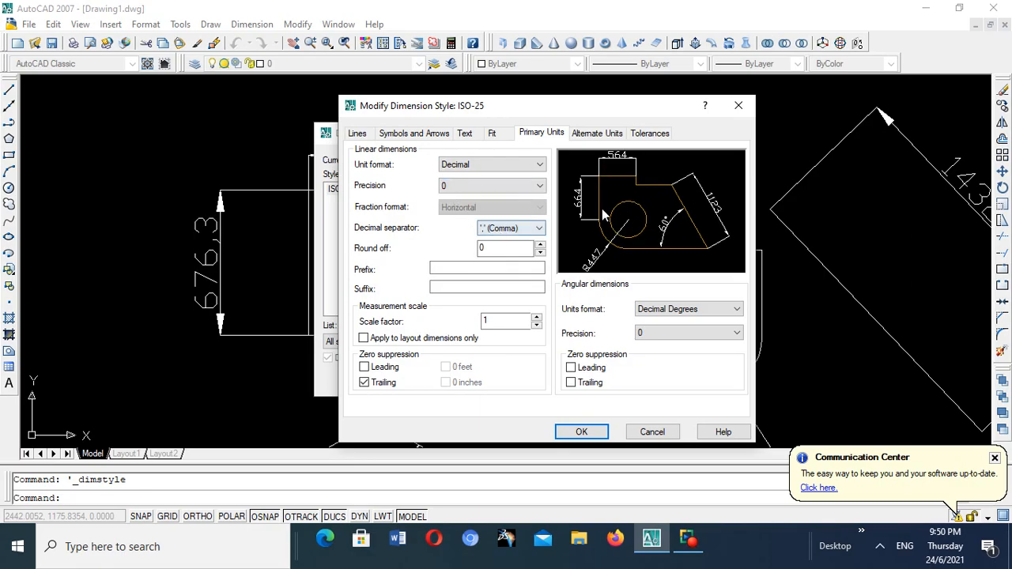
Compare the linear precisions 0.00000 and 0.00 in the style preview and return the precision to 0.
left_click(542, 188)
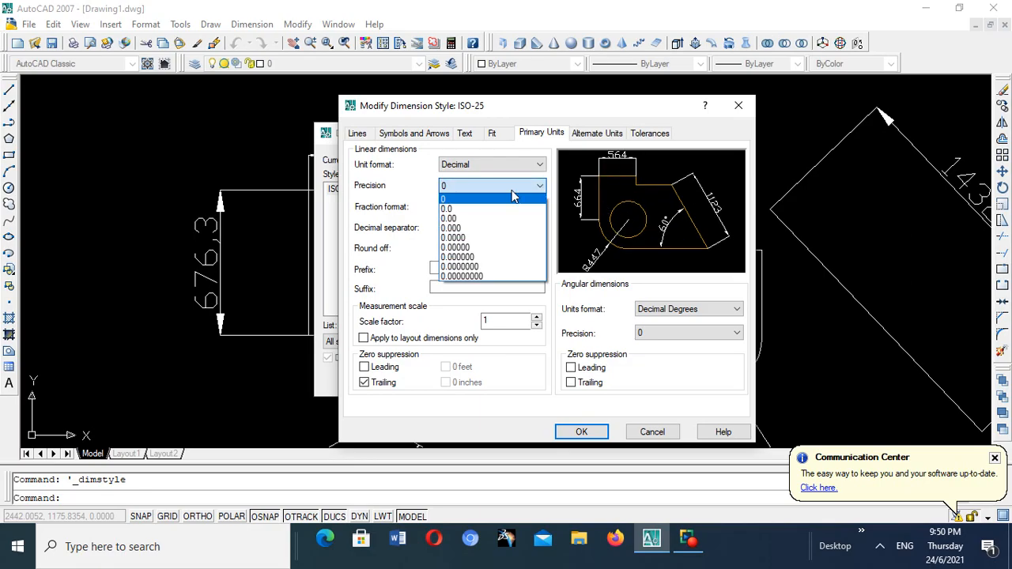
left_click(466, 249)
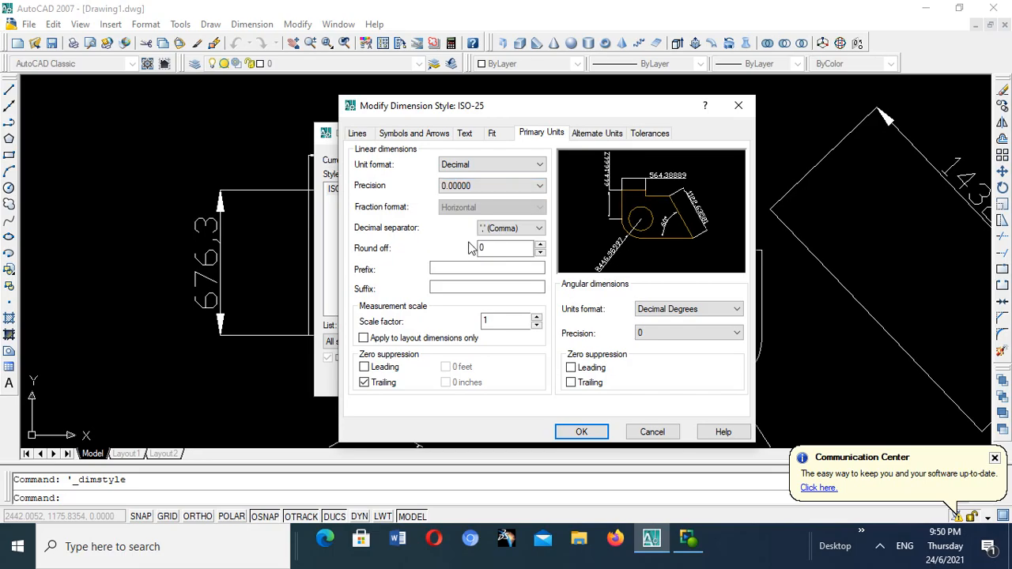
double_click(541, 187)
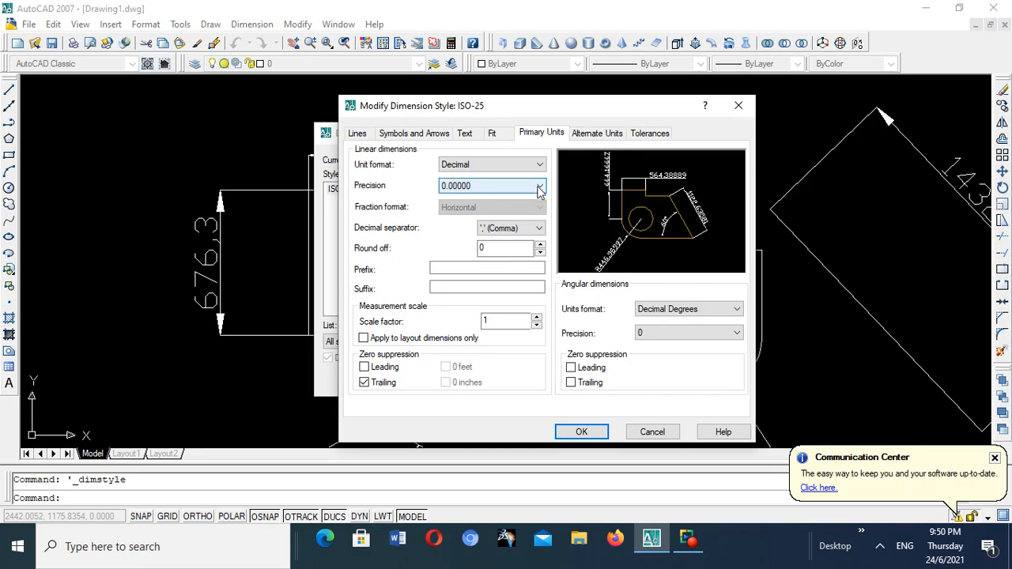
left_click(541, 188)
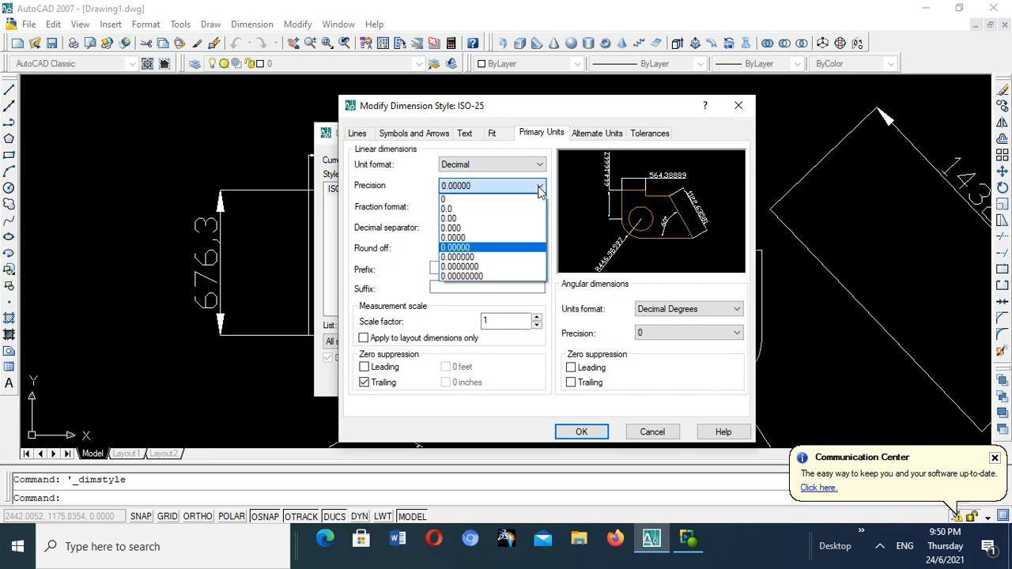
left_click(466, 219)
left_click(541, 186)
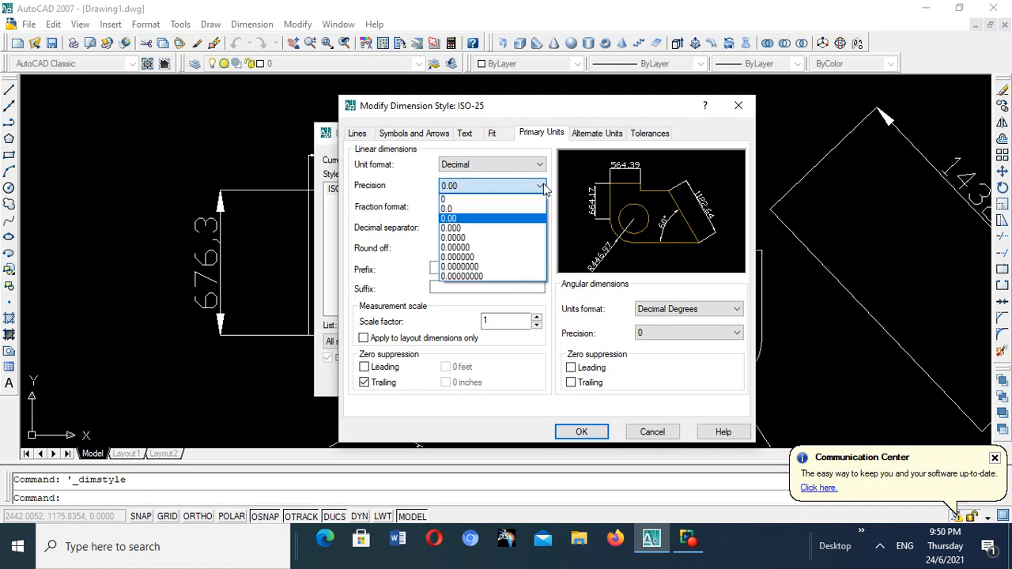
left_click(461, 200)
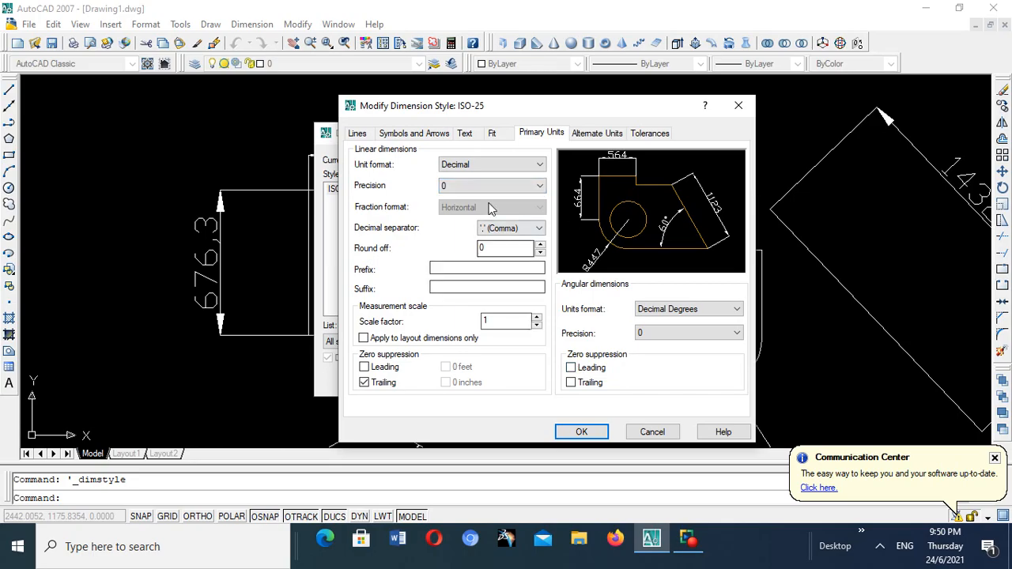
Review the alternate units settings and preview the Symmetrical tolerance method for the ISO-25 style.
left_click(599, 134)
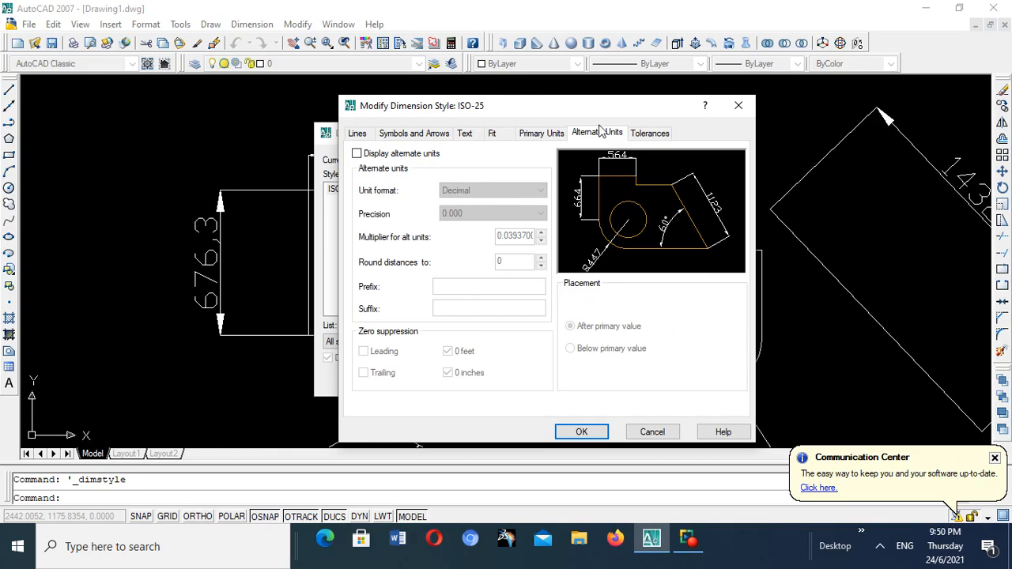
left_click(642, 134)
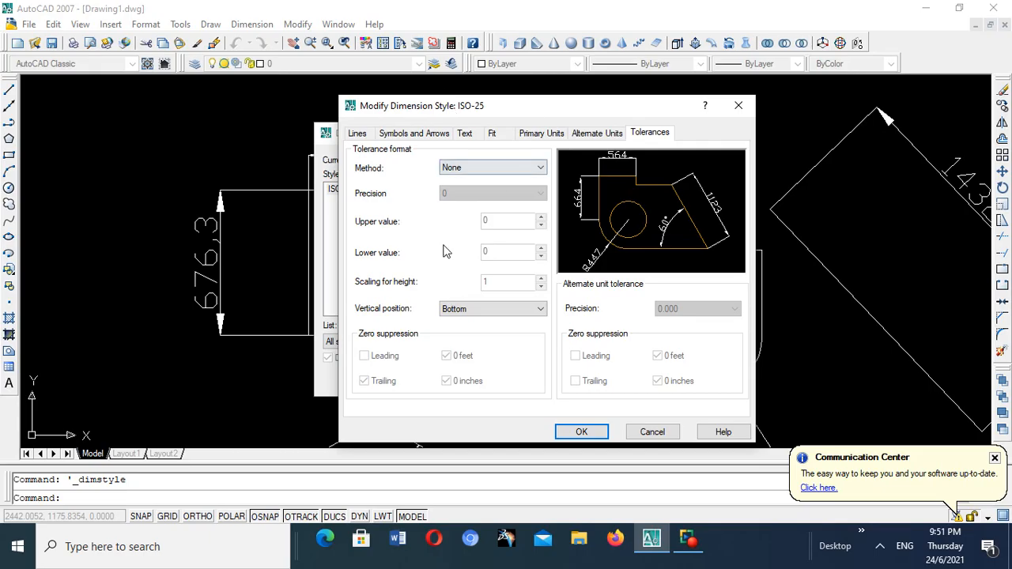
left_click(541, 169)
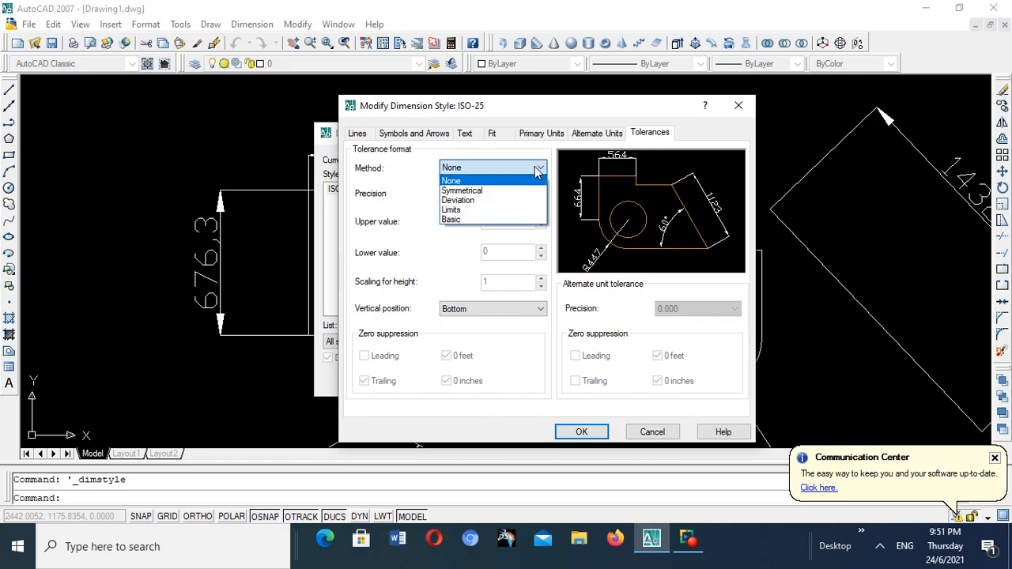
left_click(466, 192)
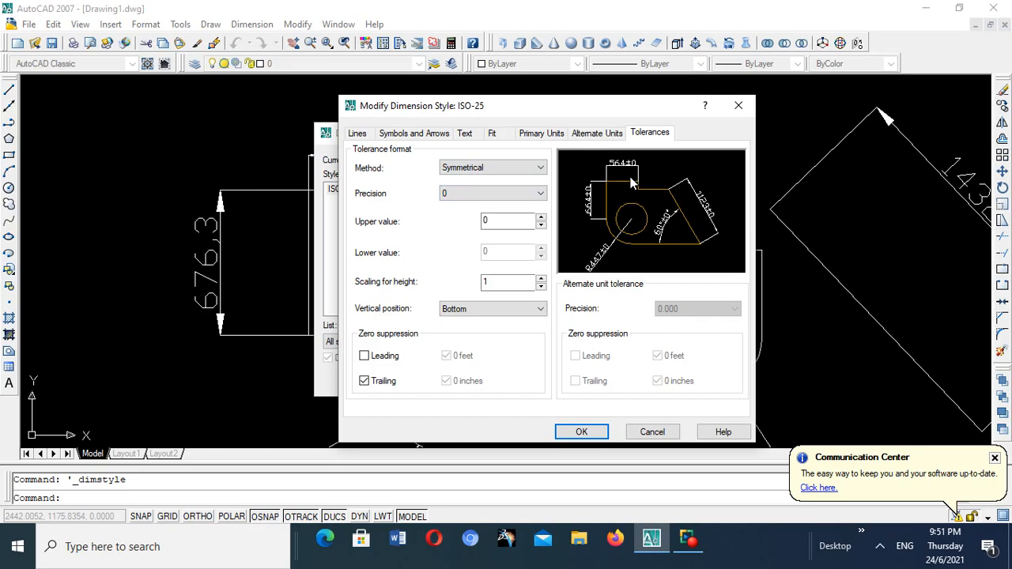
Set the ISO-25 style's tolerance method to Deviation with an upper value of 0.5 and a lower value of 0.002.
left_click(535, 168)
left_click(480, 200)
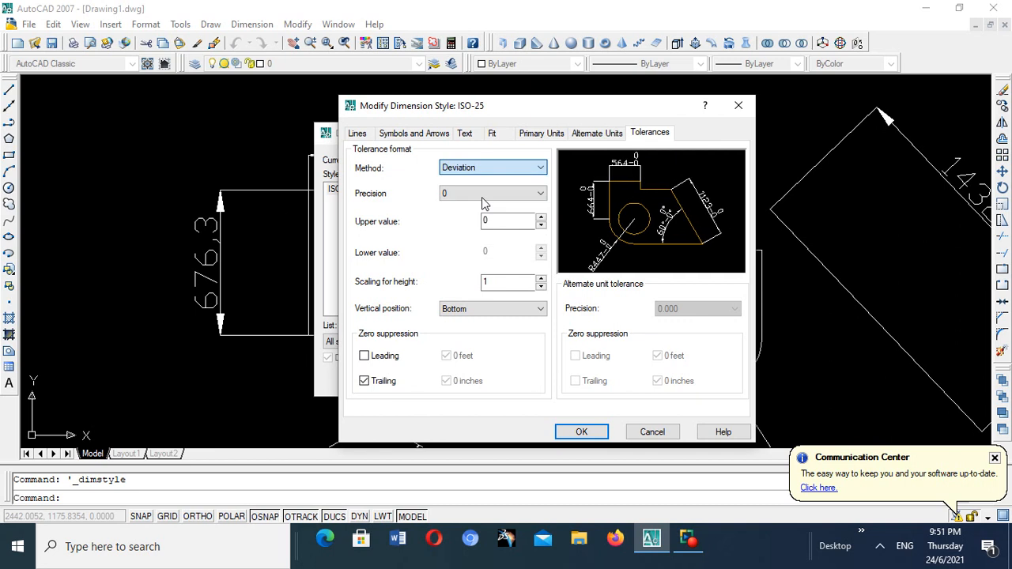
left_click(487, 221)
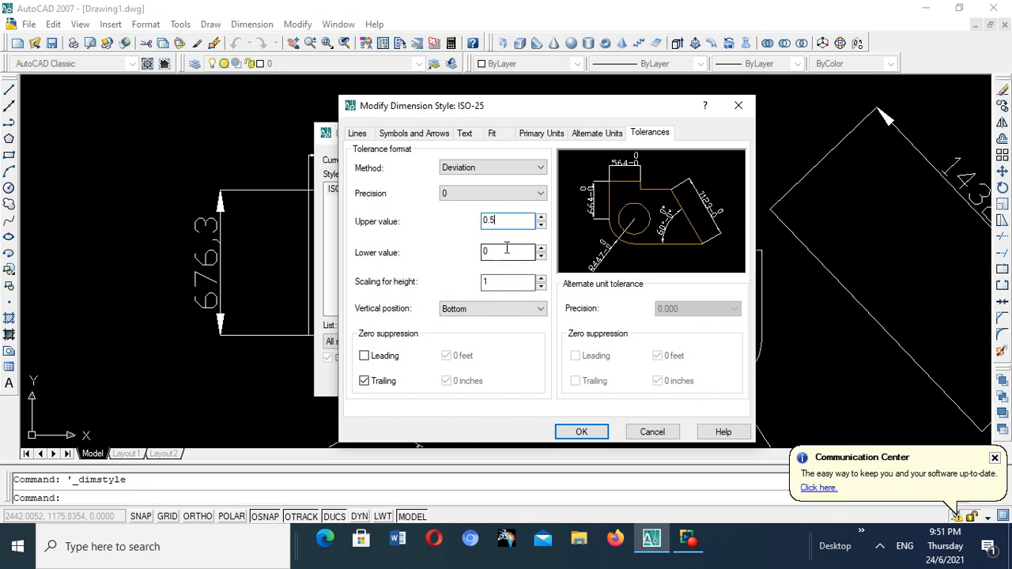
left_click(507, 249)
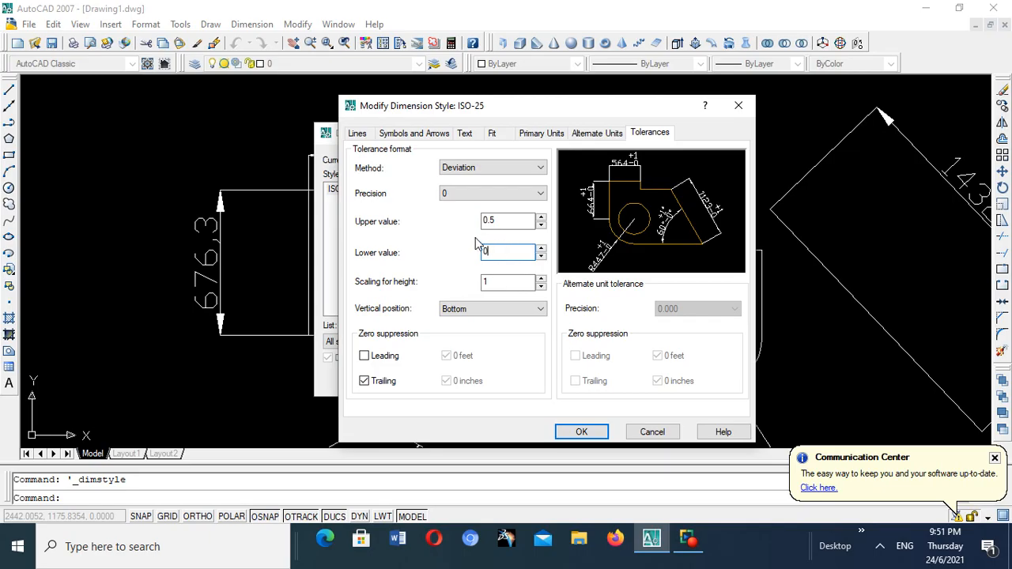
type("0.002")
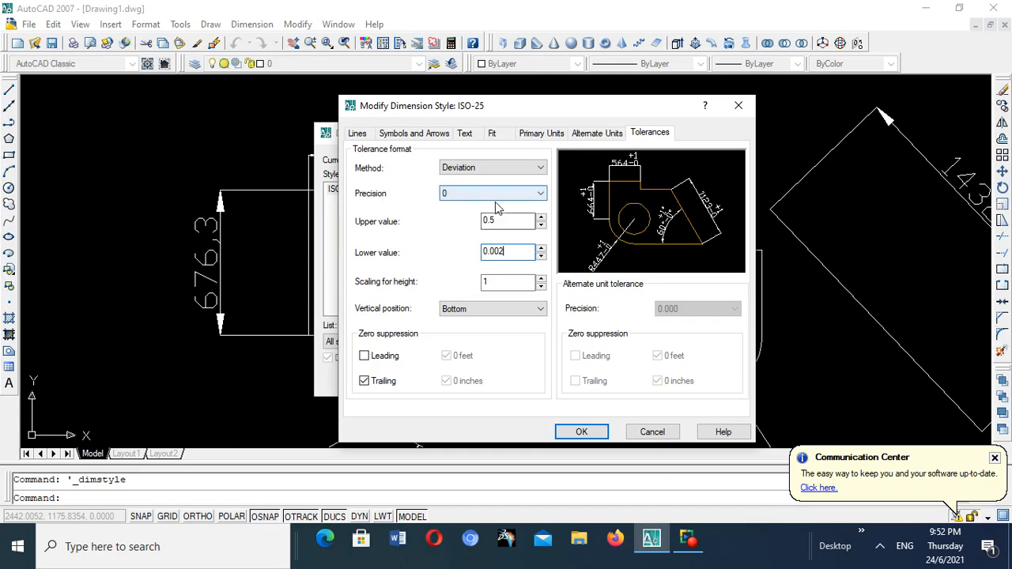
Set the linear dimension precision in the ISO-25 style's primary units to 0.00.
left_click(529, 132)
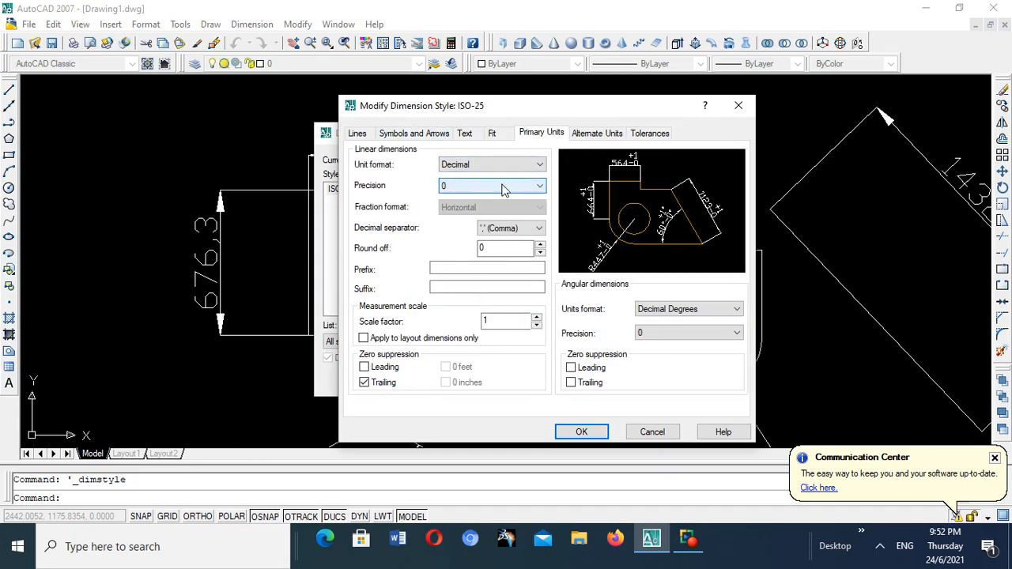
left_click(538, 186)
left_click(449, 219)
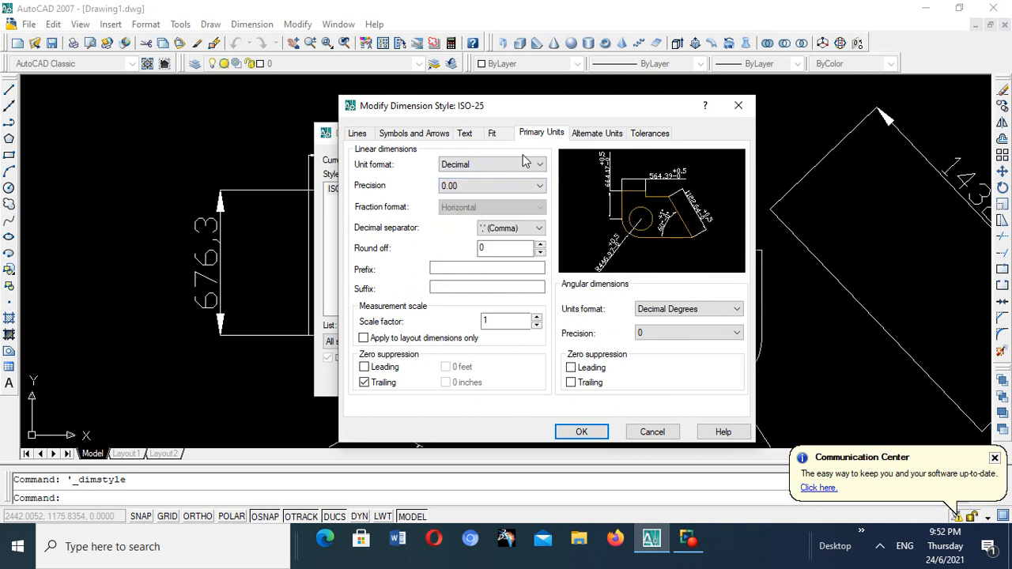
Change the deviation tolerance to a lower value of 0.03 and an upper value of 0.7.
left_click(650, 134)
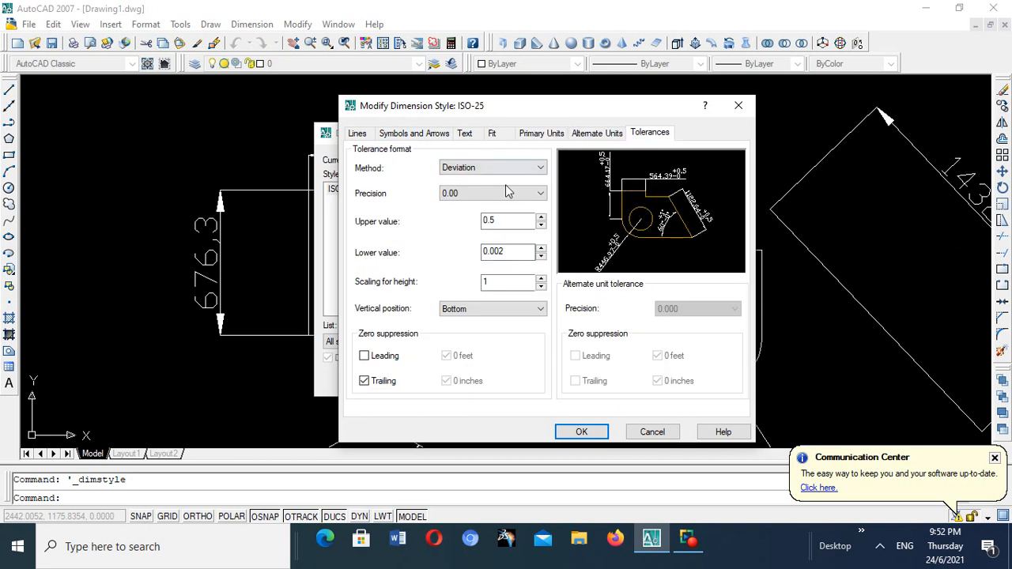
left_click_drag(504, 253, 481, 252)
type("0.03")
left_click(501, 222)
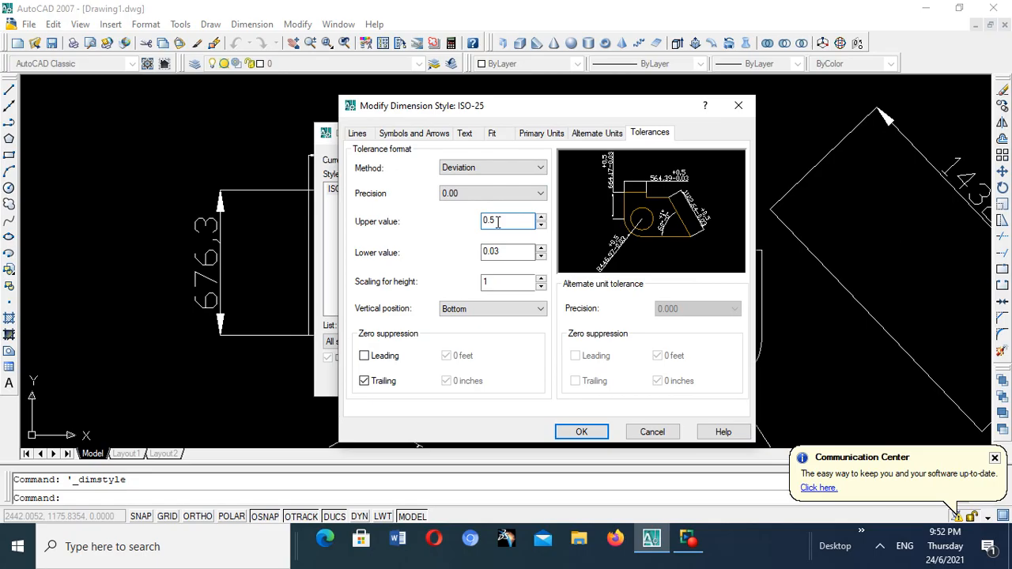
key("BackSpace")
type("7")
left_click(510, 252)
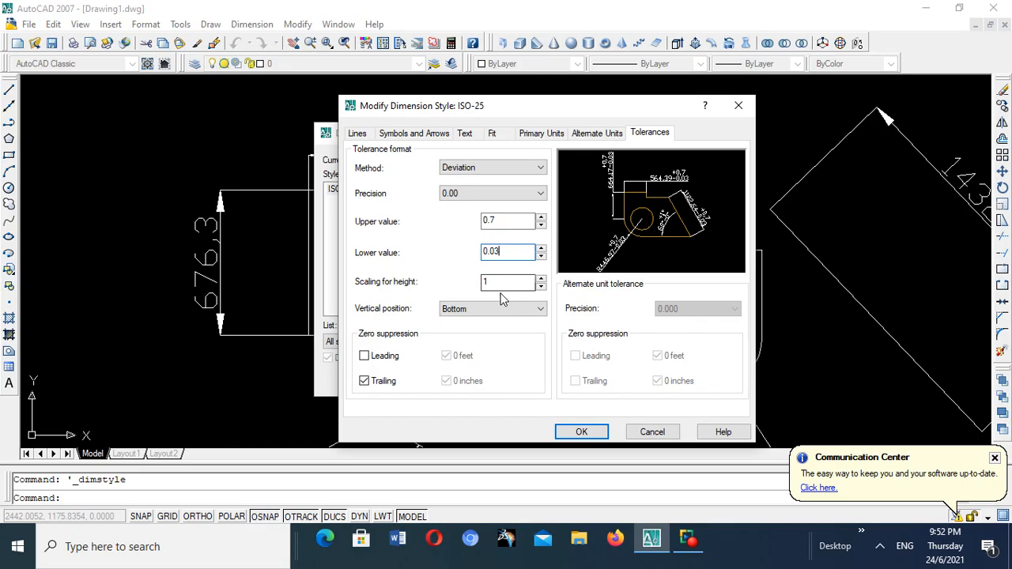
Save the modified ISO-25 style and inspect the tolerance text on the drawing's dimensions.
left_click(581, 432)
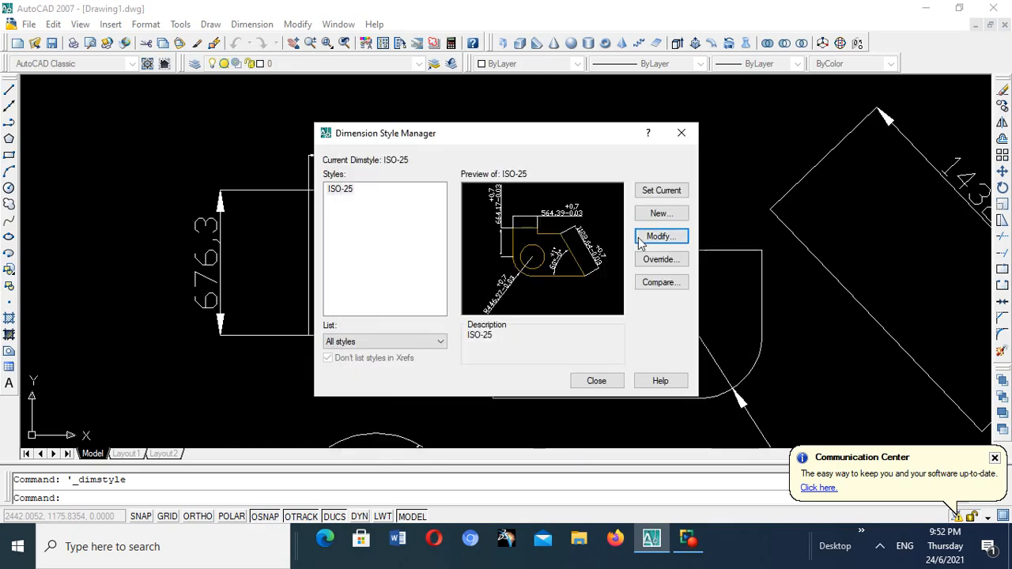
left_click(596, 380)
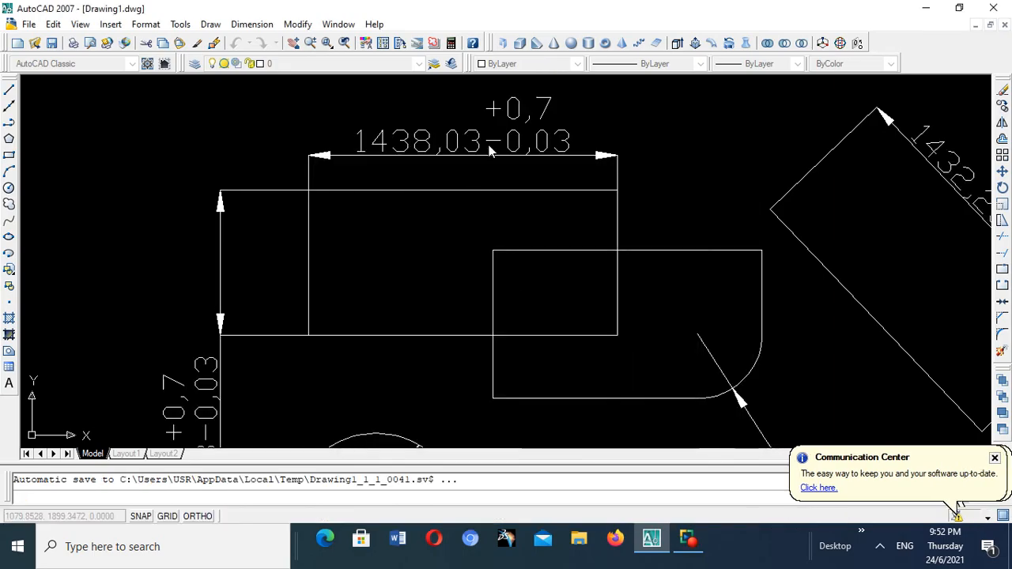
scroll(515, 103, "up", 1)
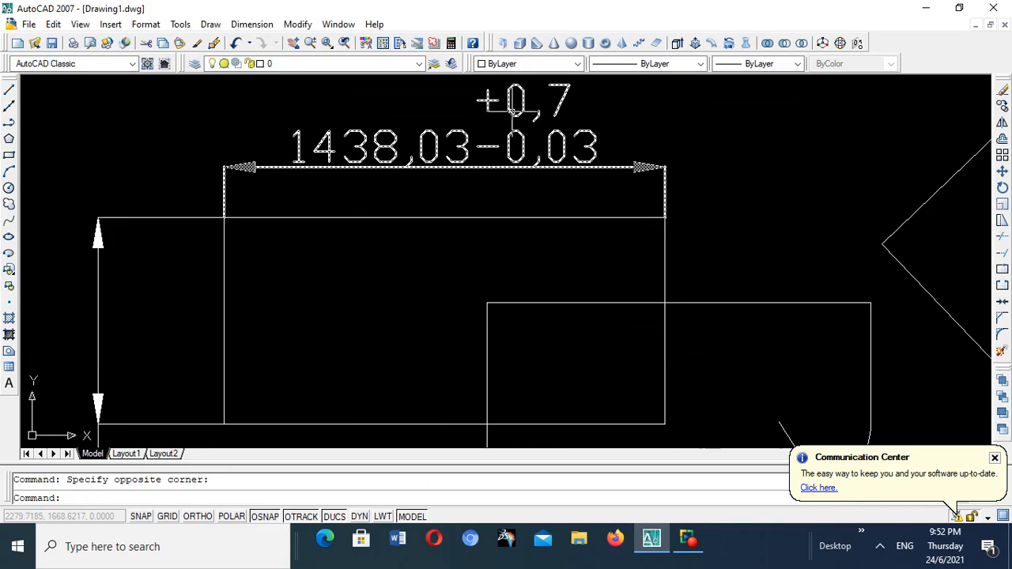
scroll(512, 106, "down", 3)
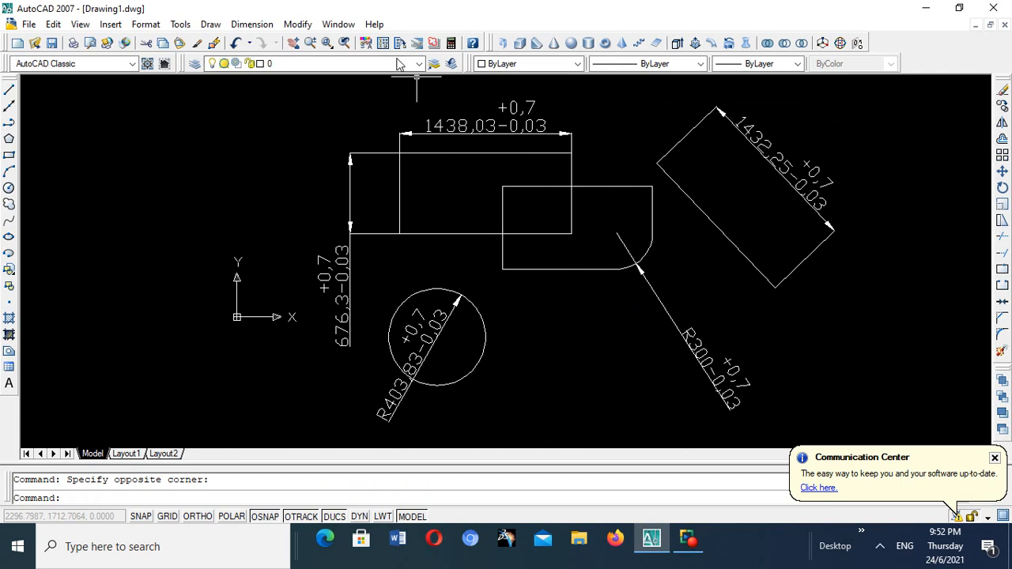
Reopen the ISO-25 style for modification, preview the Horizontal and Aligned with dimension line text alignments, and choose ISO standard.
left_click(252, 24)
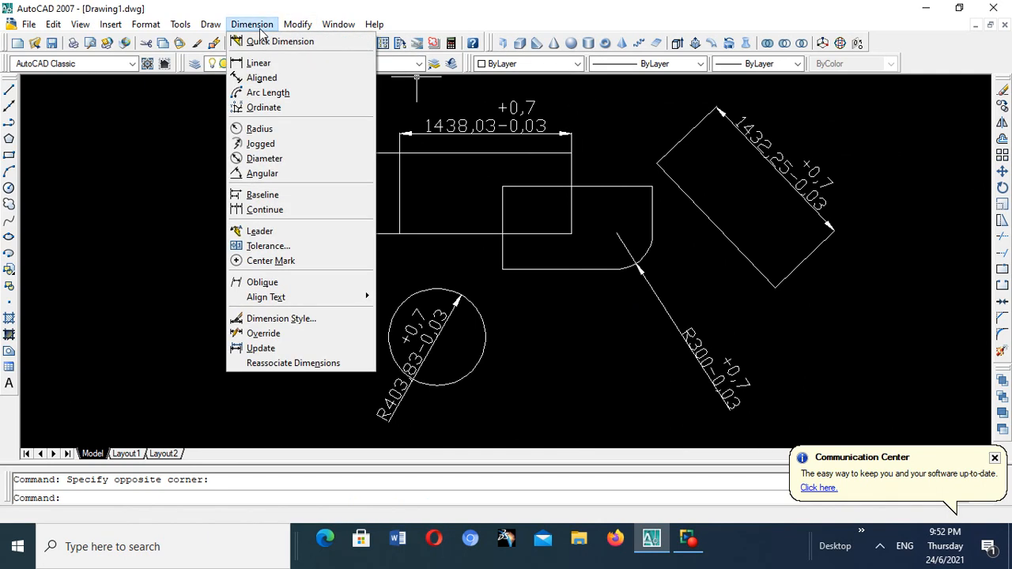
left_click(322, 319)
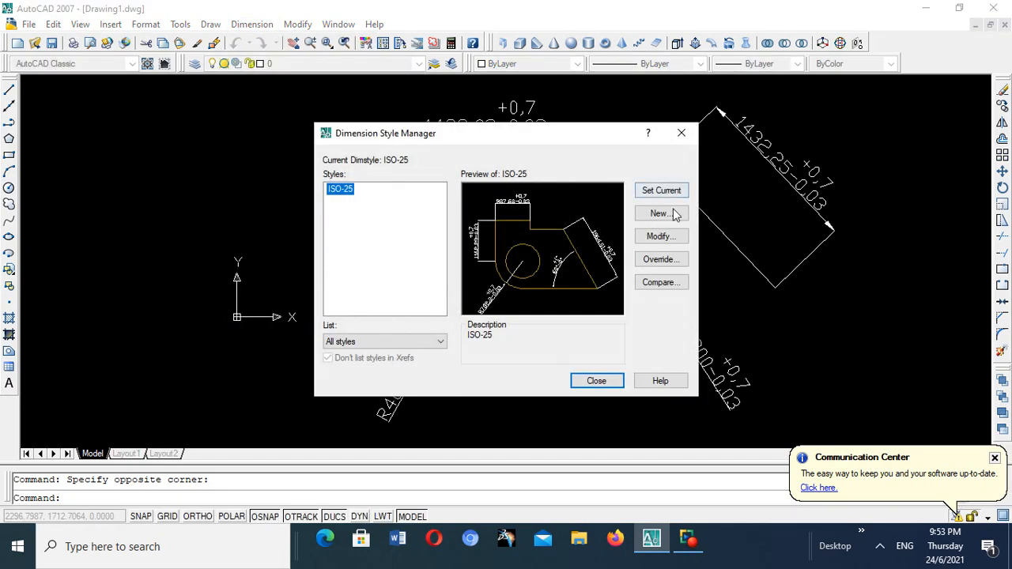
left_click(661, 235)
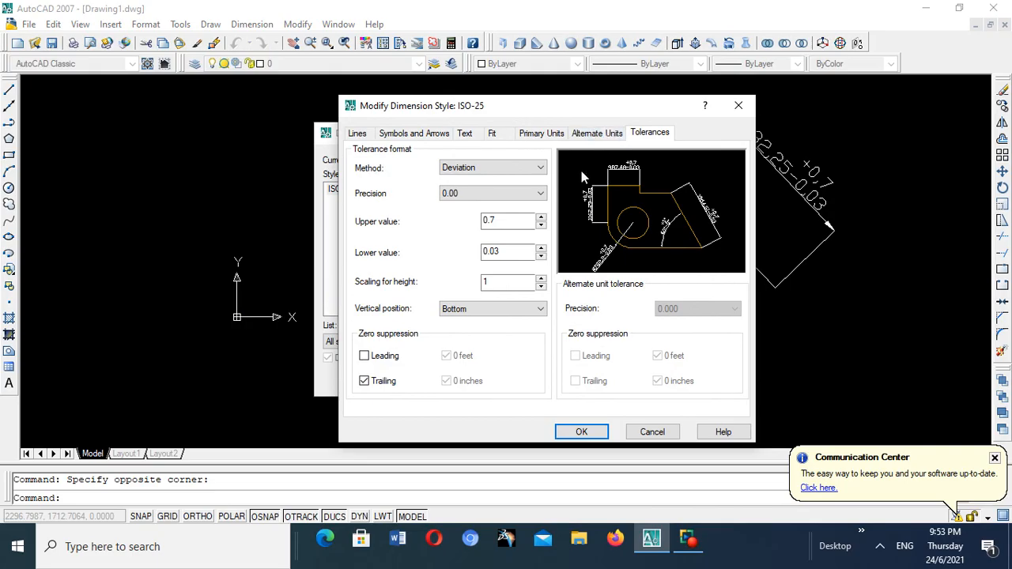
left_click(466, 135)
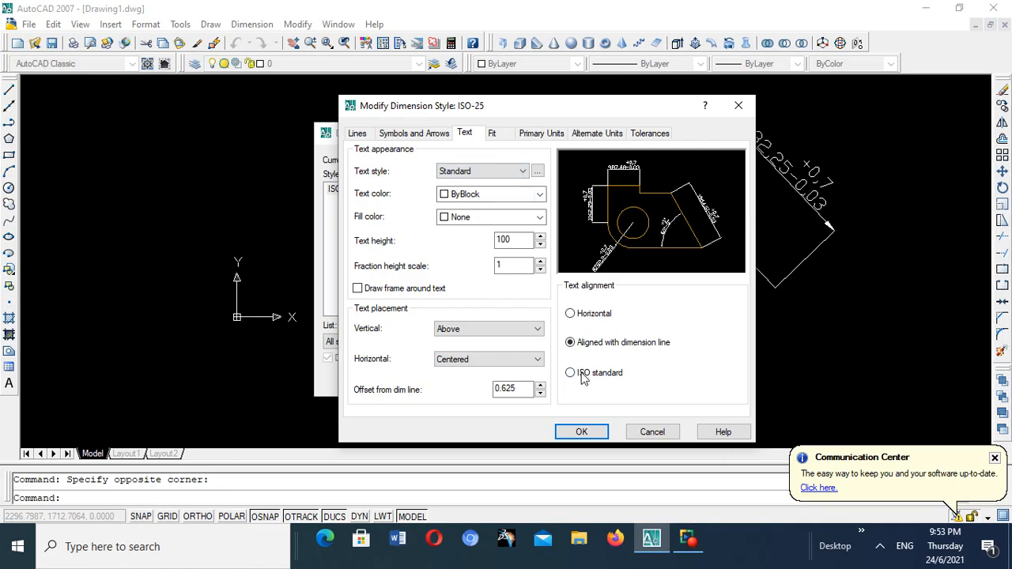
left_click(570, 314)
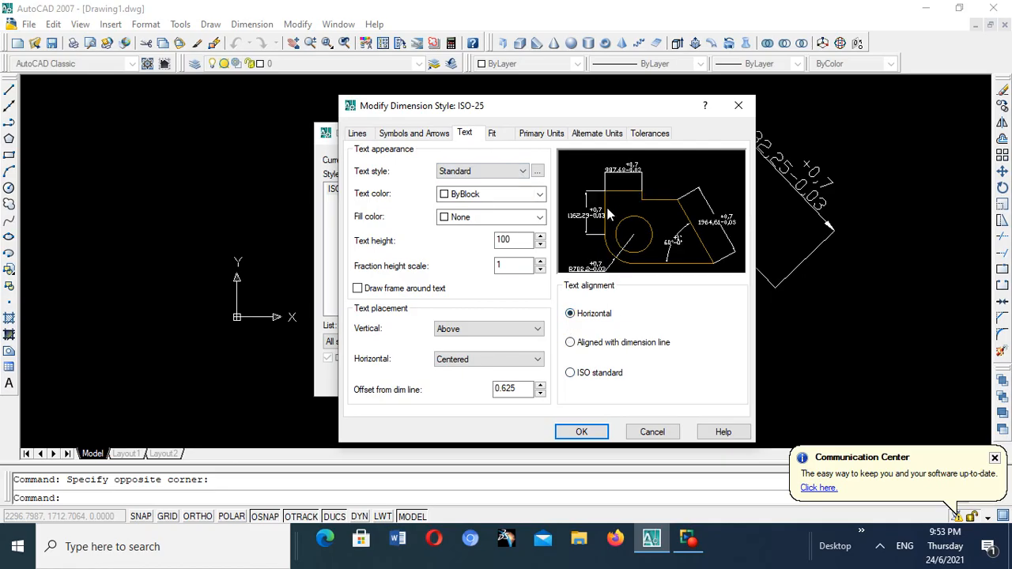
left_click(569, 343)
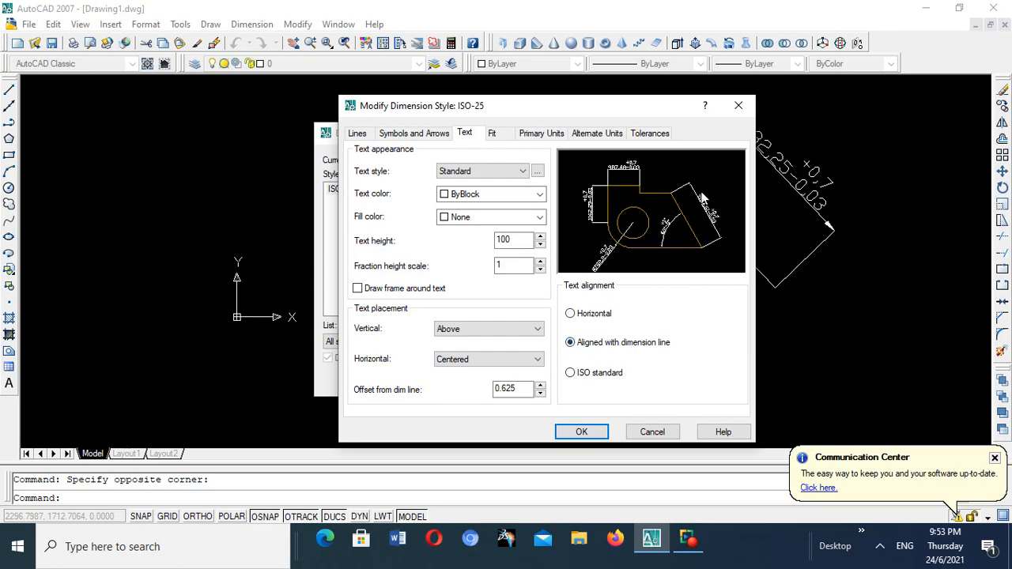
left_click(571, 373)
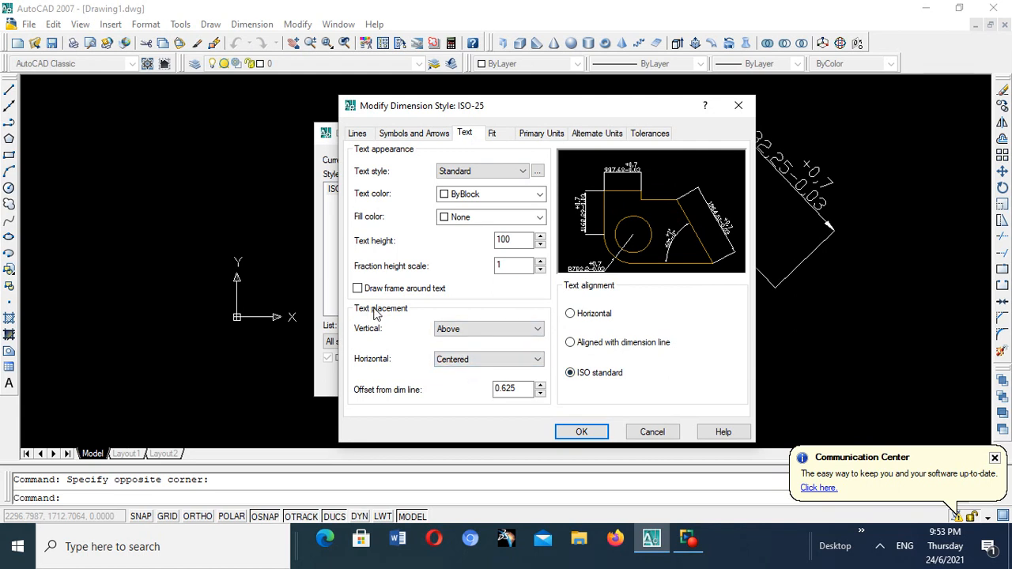
Preview the Centered vertical text placement and set the vertical placement to Outside.
left_click(543, 331)
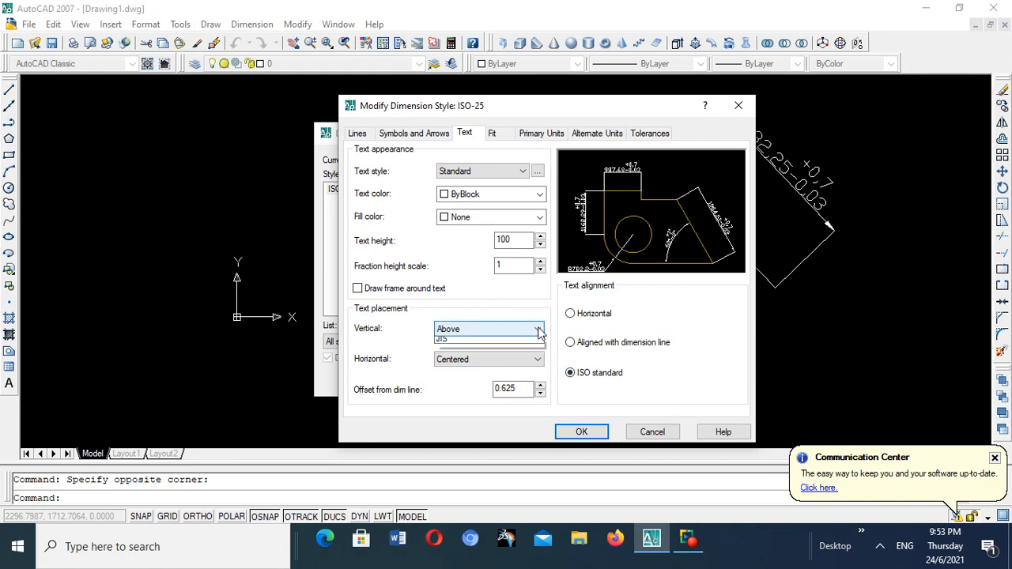
left_click(484, 348)
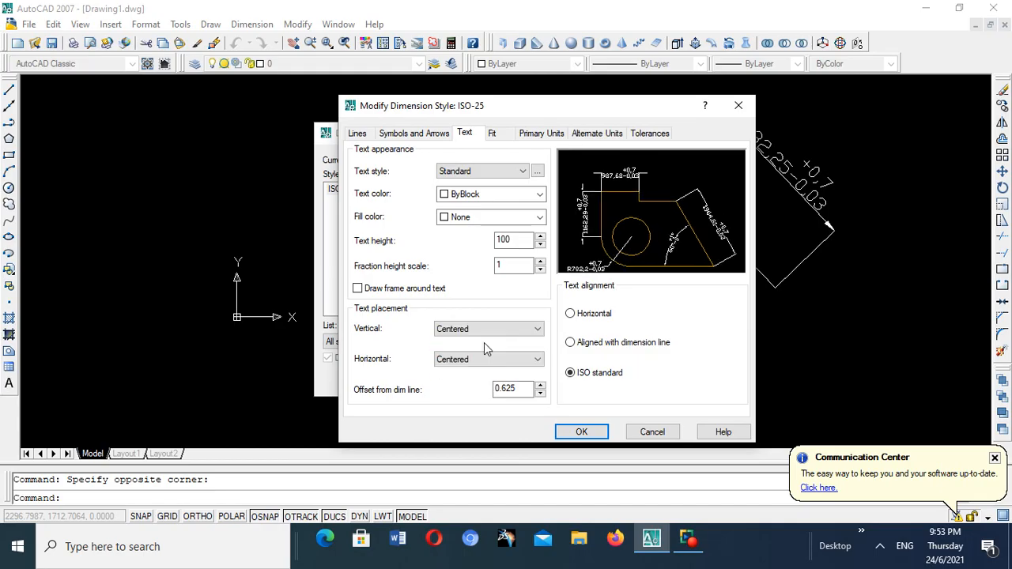
left_click(542, 337)
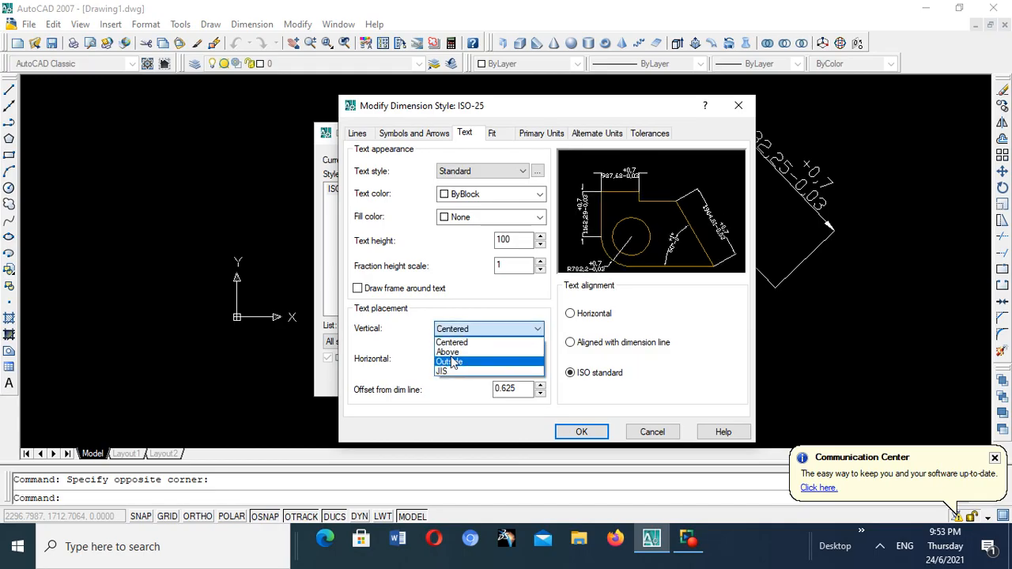
left_click(449, 361)
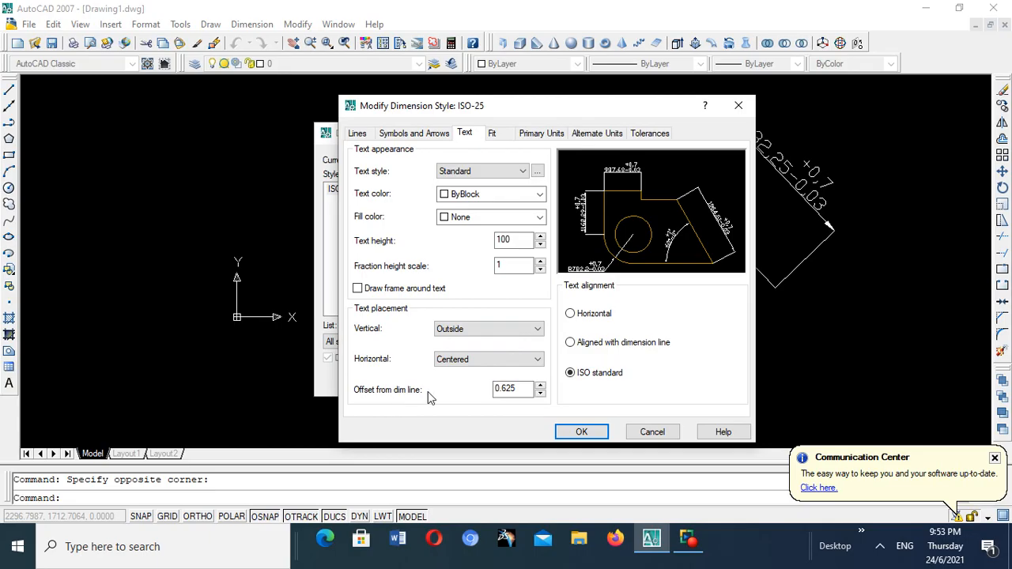
Set the text offset from the dimension line to 18 and keep the horizontal placement Centered.
double_click(514, 388)
type("10")
left_click(516, 362)
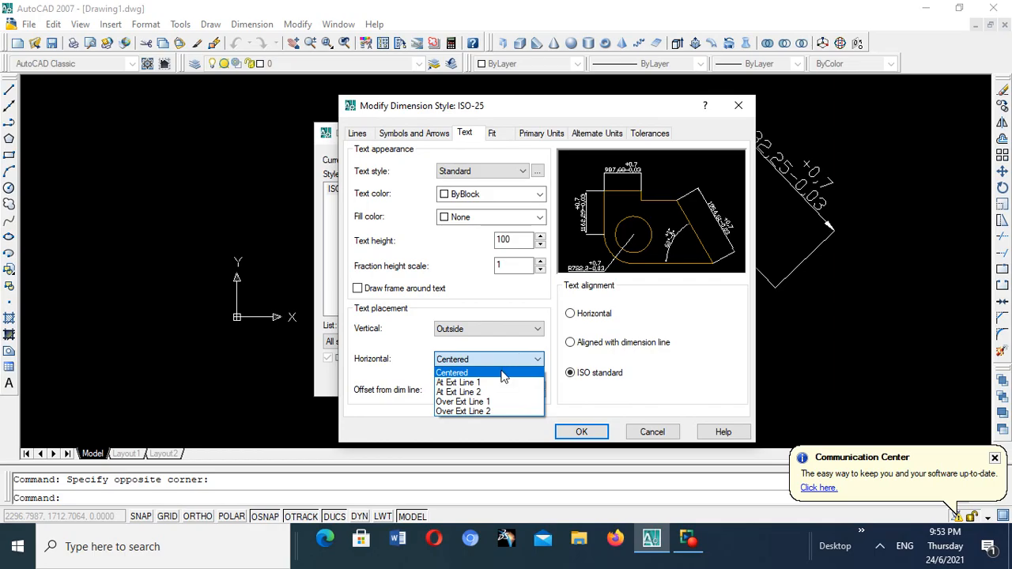
left_click(506, 373)
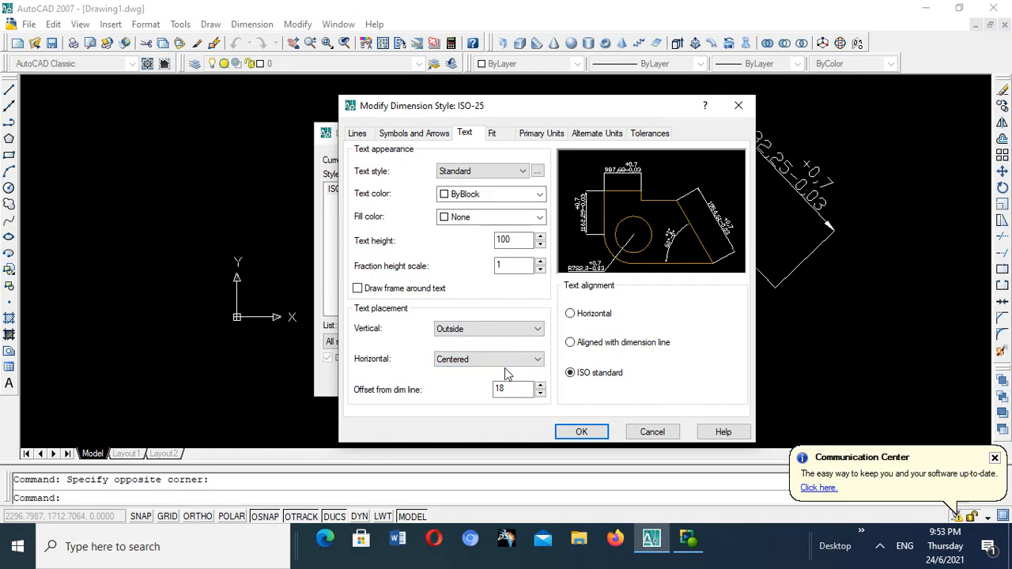
Review the ISO-25 style's units, tolerance, and symbols and arrows settings.
left_click(607, 133)
left_click(642, 134)
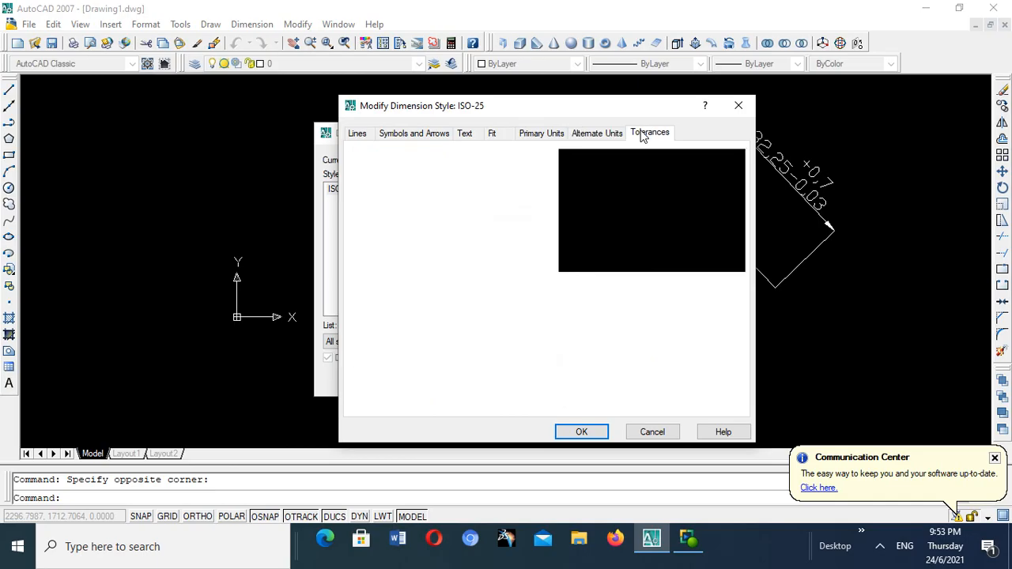
left_click(532, 132)
left_click(465, 136)
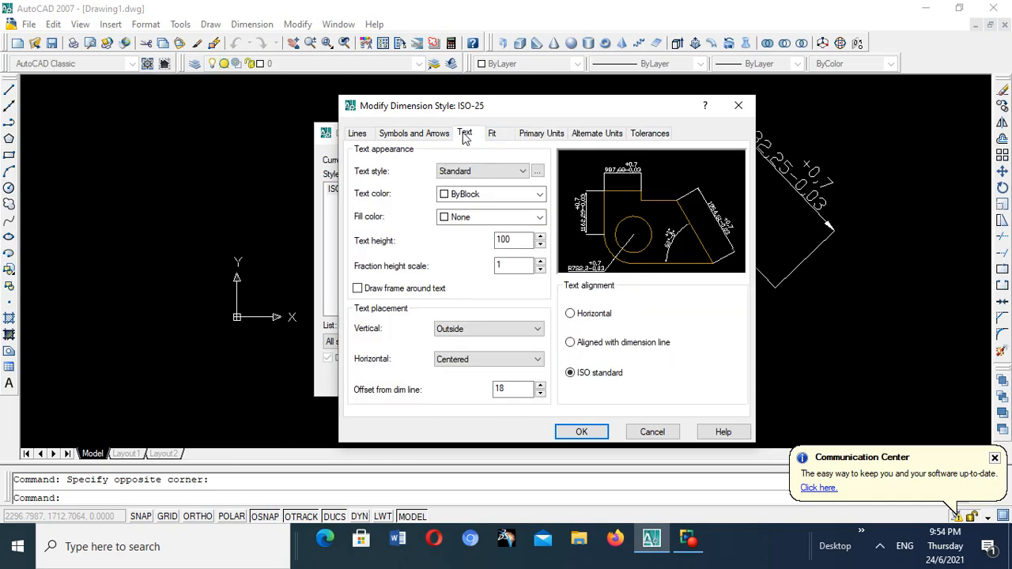
left_click(427, 136)
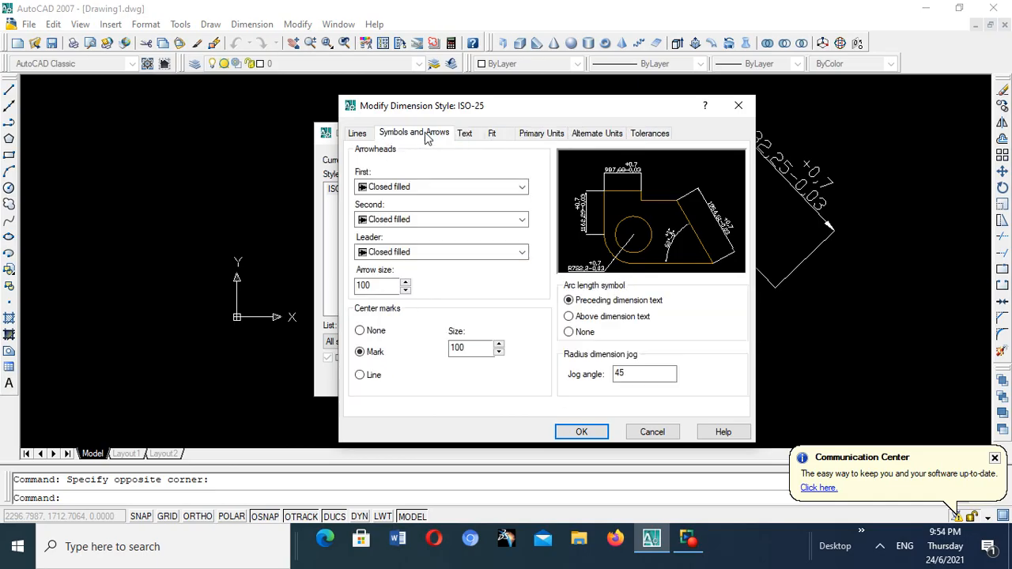
Preview the Horizontal text alignment again and set the alignment to Aligned with dimension line.
left_click(462, 136)
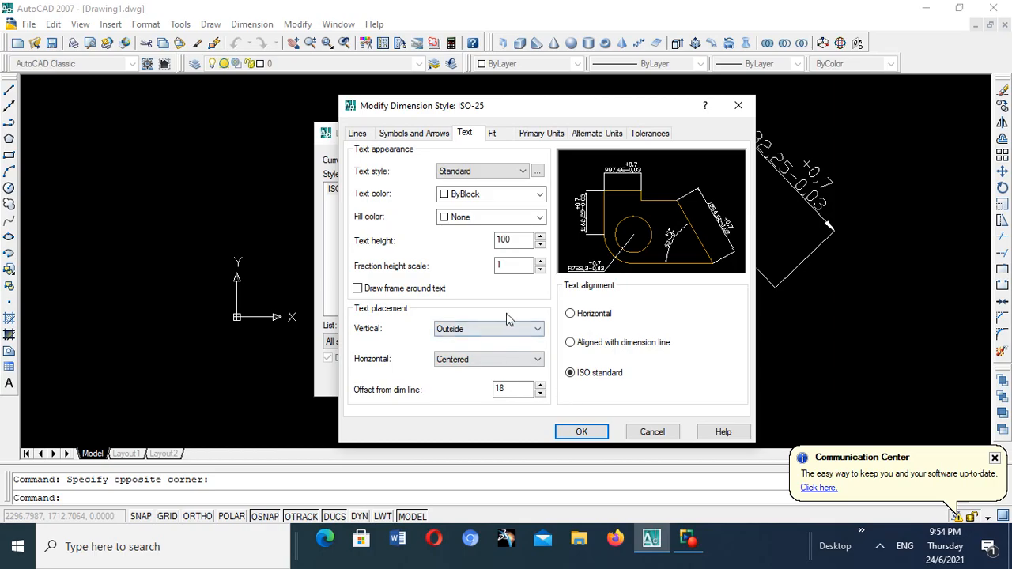
left_click(570, 343)
left_click(570, 315)
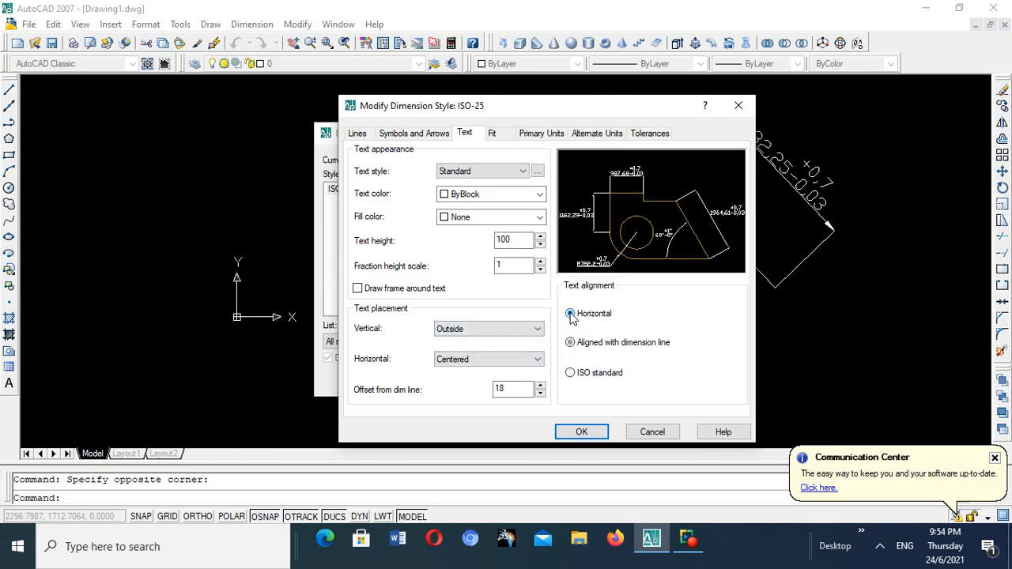
left_click(570, 343)
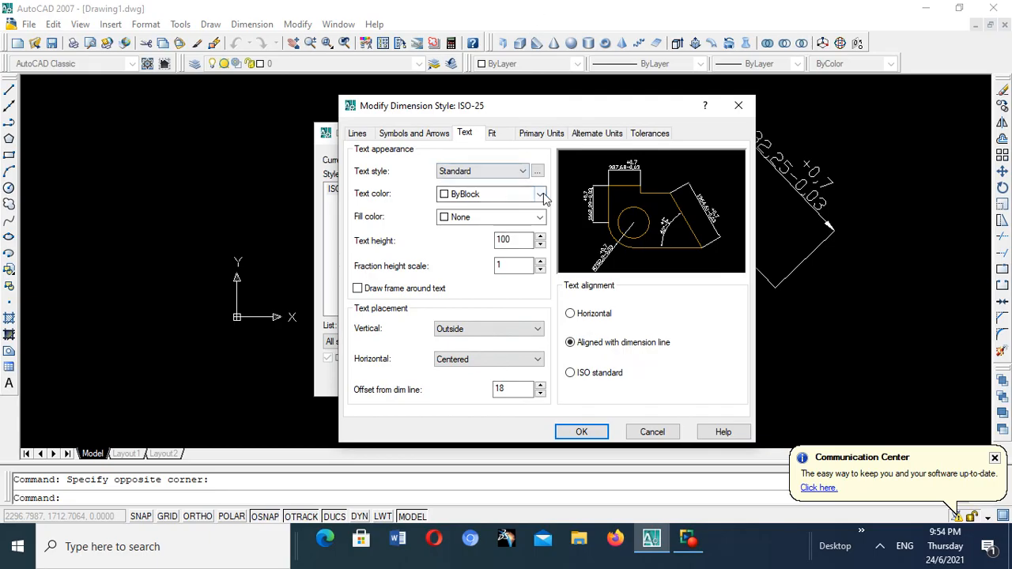
Review the ISO-25 style's primary units, alternate units, tolerances, and symbols and arrows settings.
left_click(540, 134)
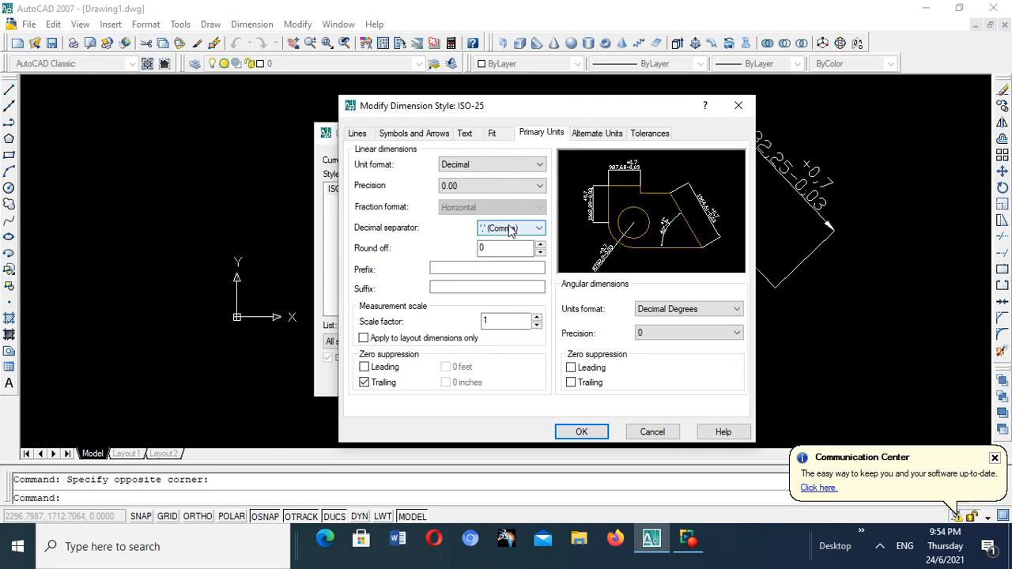
left_click(590, 133)
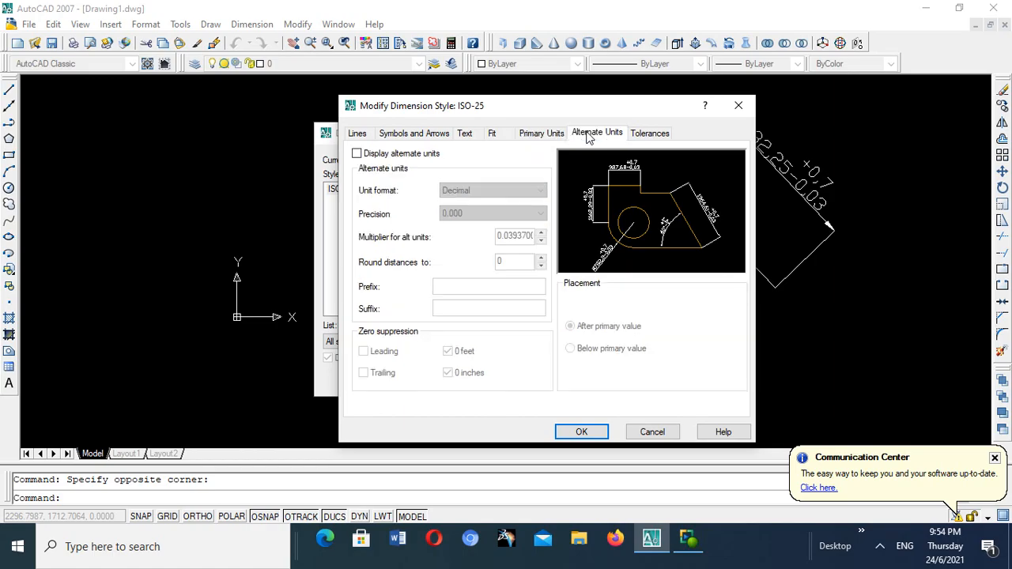
left_click(661, 133)
left_click(414, 133)
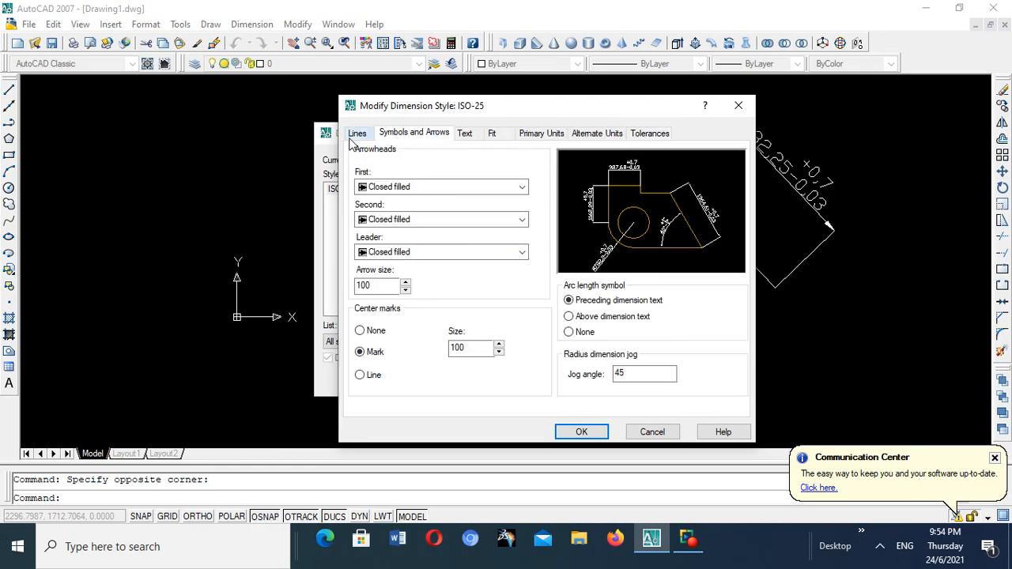
Set the extension lines to extend 5 beyond the dimension lines, with an offset of 6 from the origin.
left_click(356, 133)
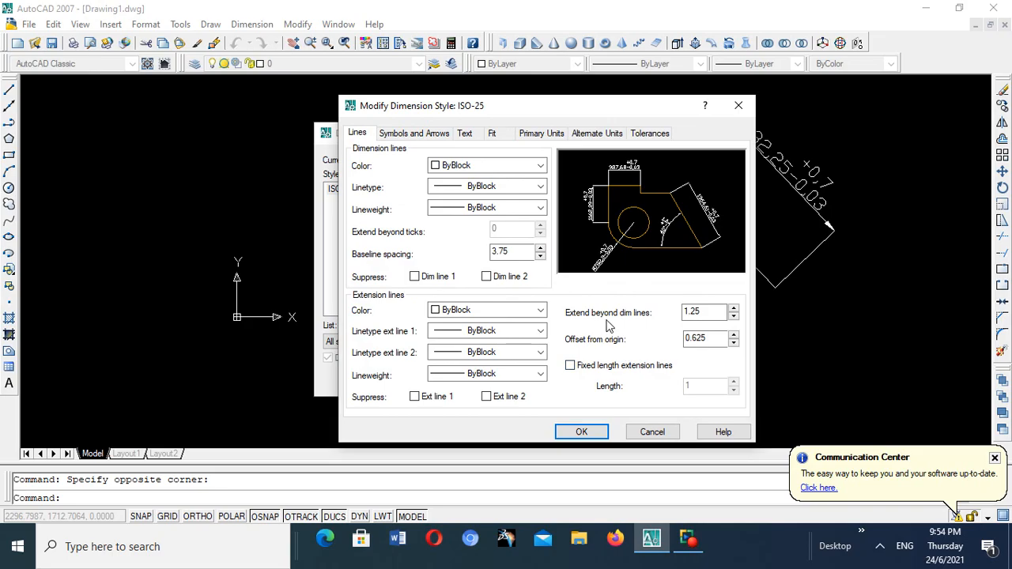
left_click_drag(705, 310, 680, 312)
type("5")
double_click(707, 340)
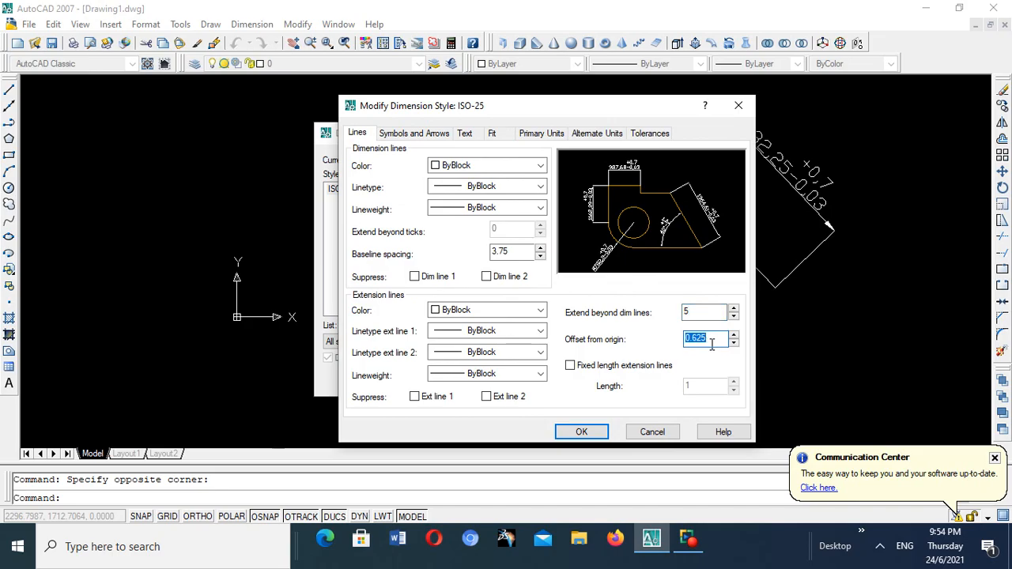
left_click_drag(712, 341, 688, 341)
type("6")
Set the extension beyond the dimension lines to 100 and the offset from origin to 577.
left_click(707, 313)
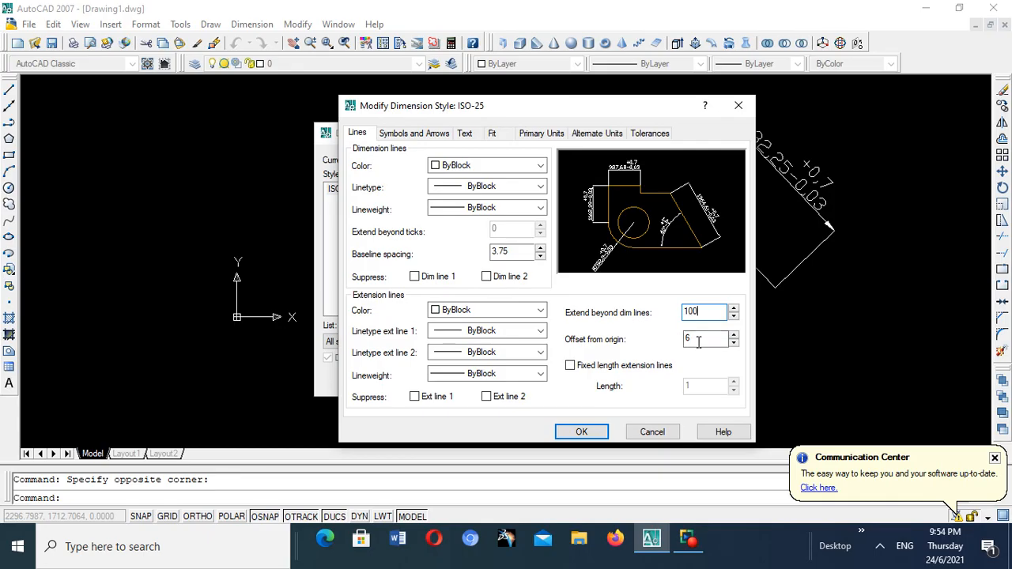
left_click_drag(699, 342, 686, 339)
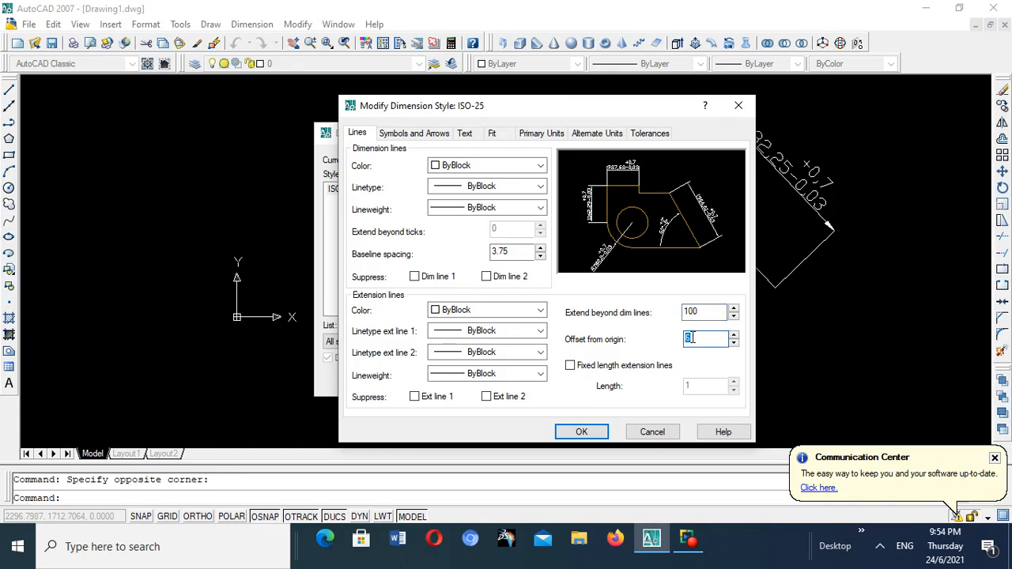
type("577")
left_click(714, 311)
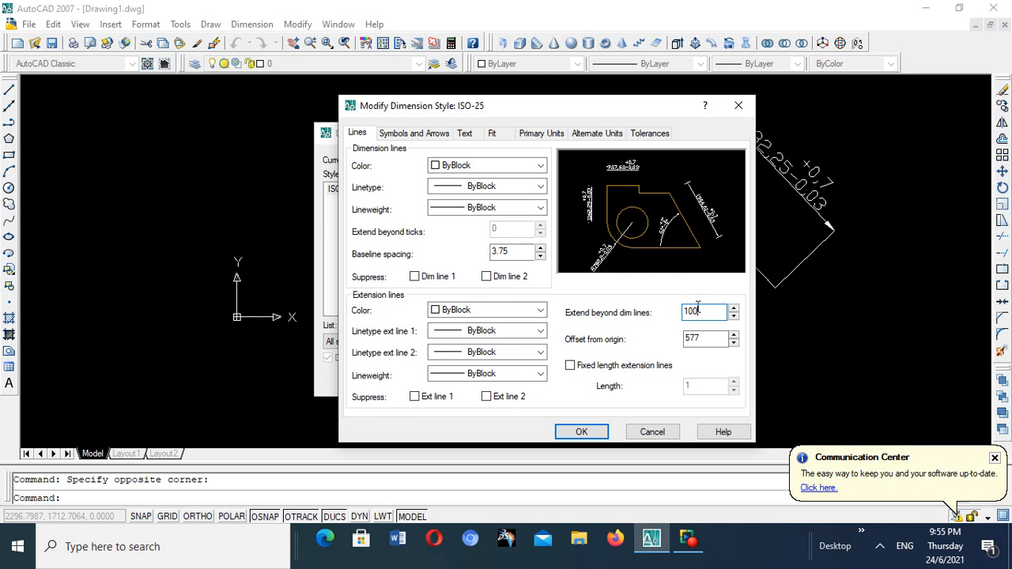
Set the extension lines' offset from origin to 300 and their extension beyond the dimension lines to 400.
left_click_drag(708, 338, 677, 338)
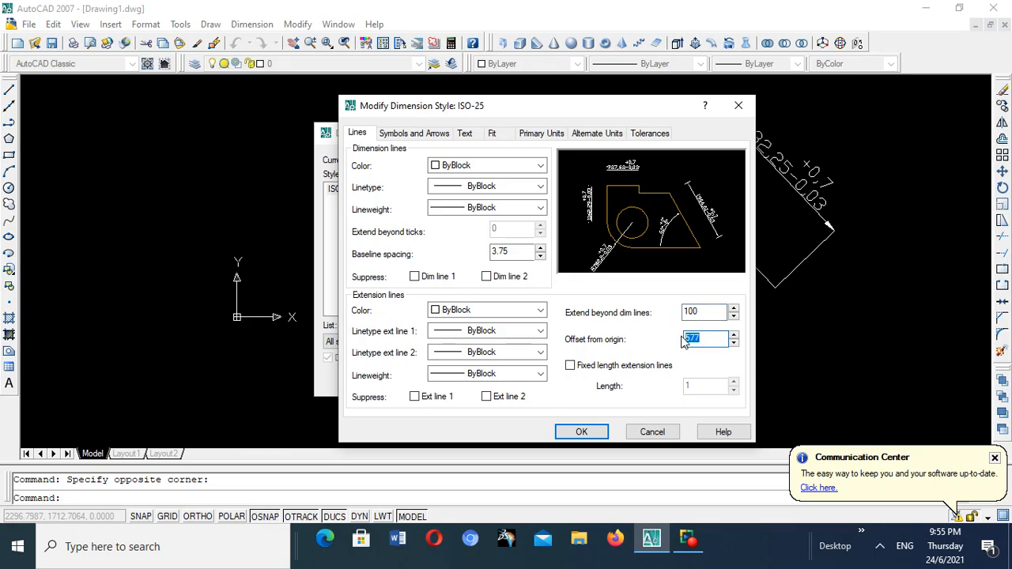
type("300")
left_click(718, 312)
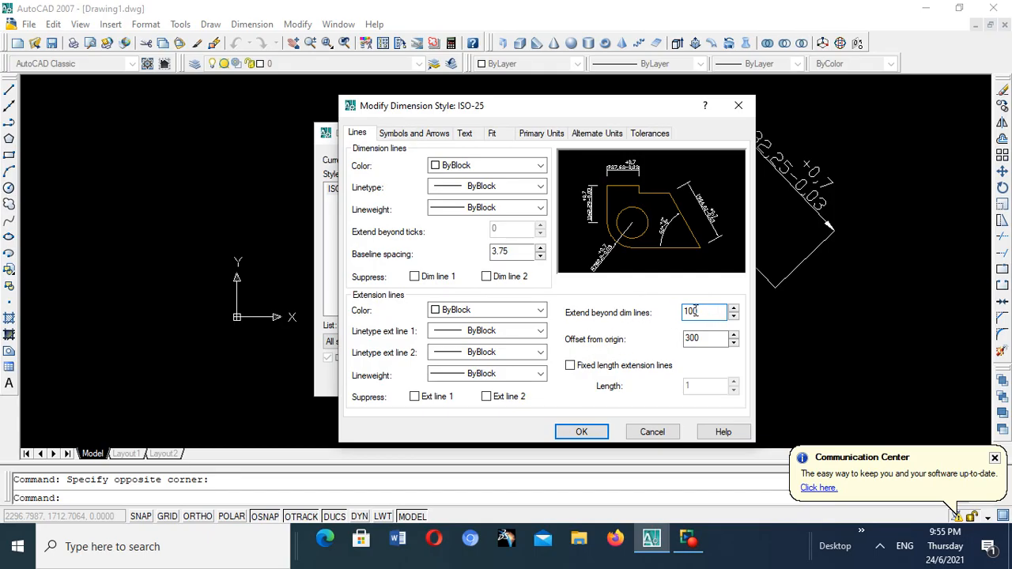
left_click_drag(696, 311, 683, 311)
type("400")
left_click(708, 339)
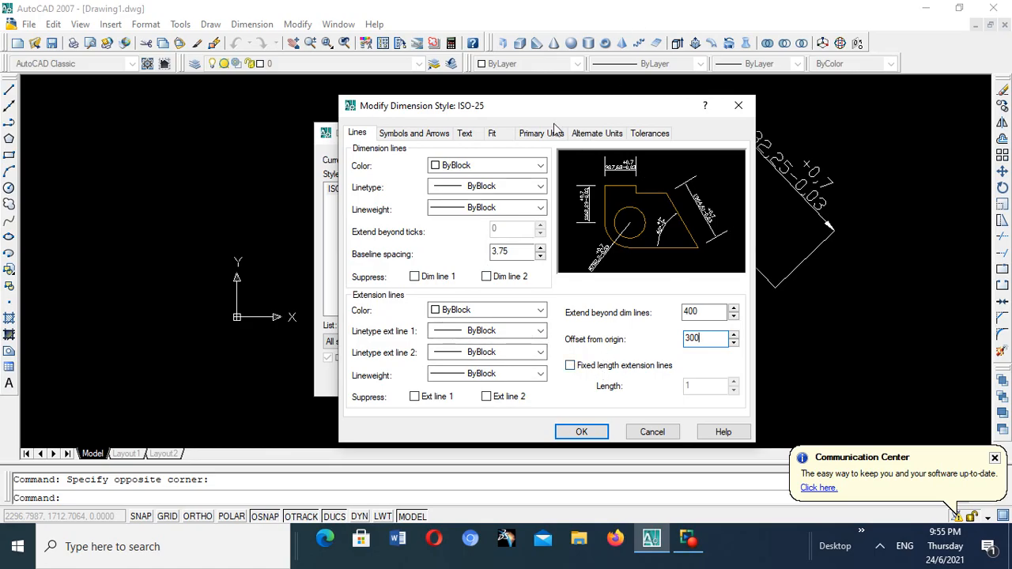
Set the dimension lines' lineweight to 0.53 mm, then apply the ISO-25 style changes and close the Dimension Style Manager.
left_click(540, 166)
left_click(540, 167)
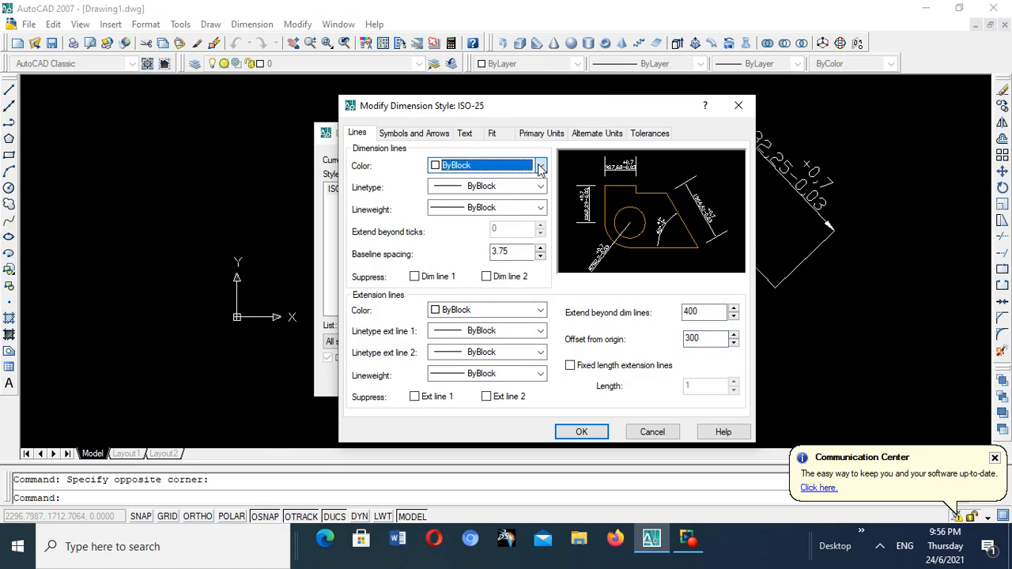
left_click(540, 187)
left_click(540, 212)
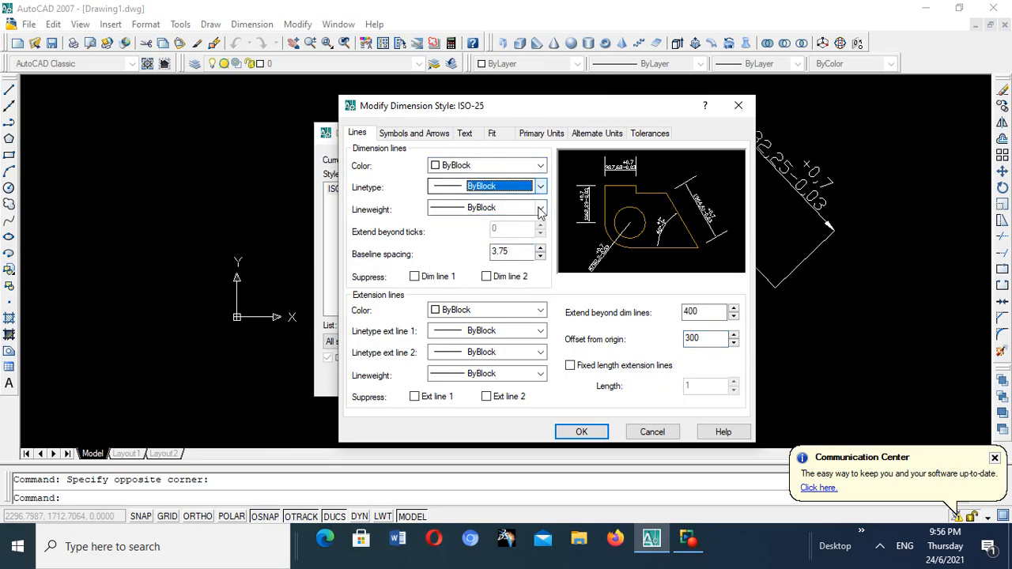
left_click(541, 209)
left_click(541, 208)
left_click(541, 207)
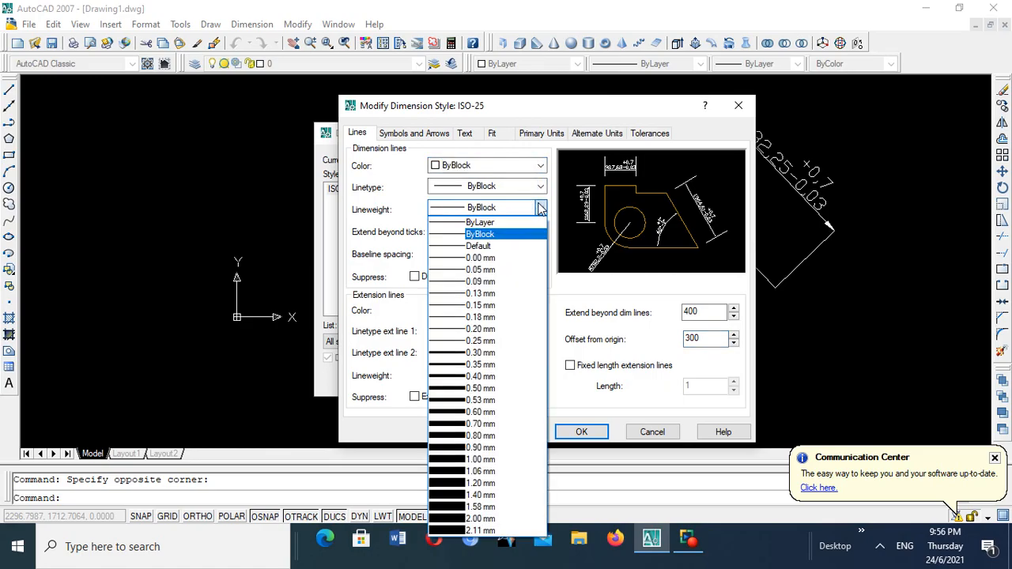
left_click(454, 401)
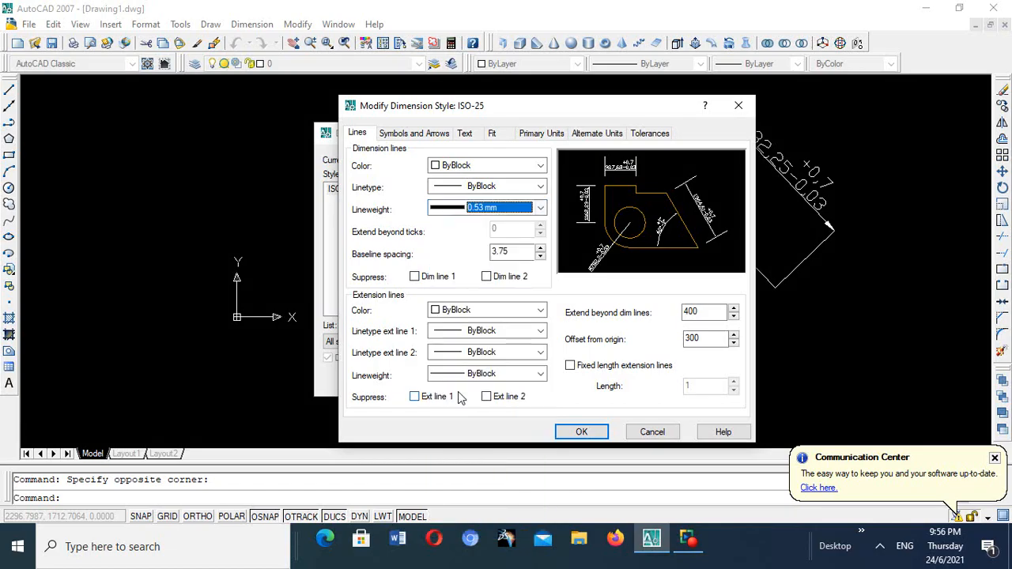
left_click(585, 432)
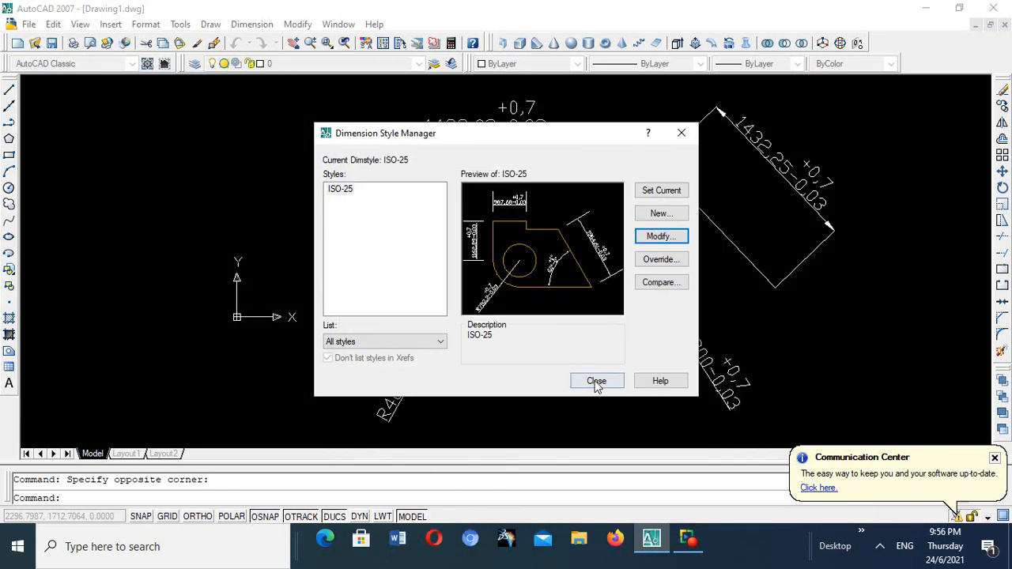
left_click(596, 382)
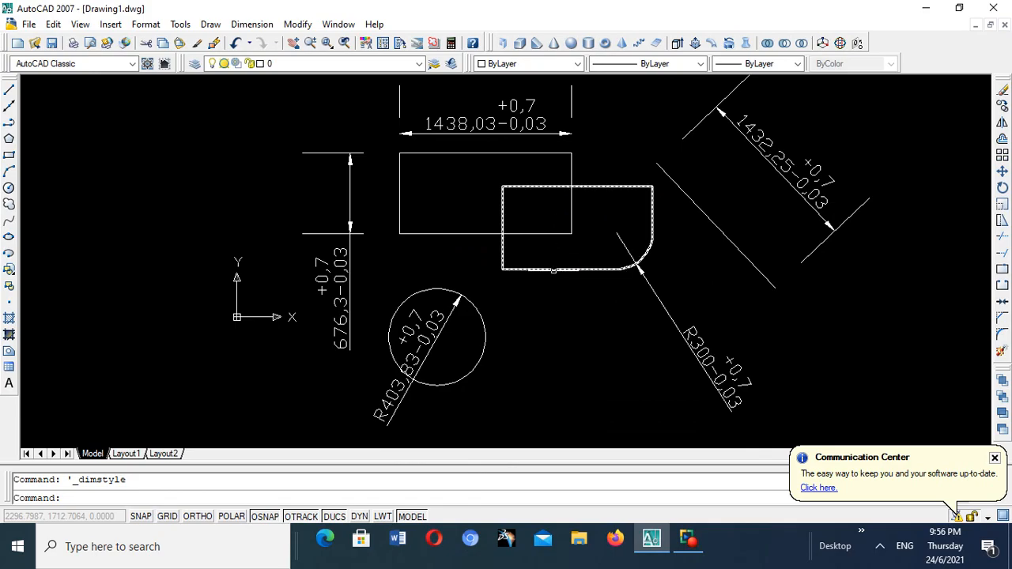
Examine the extension line gaps and lengths on the rectangle's linear dimensions and the other dimensions in the drawing.
scroll(556, 230, "down", 1)
scroll(556, 228, "up", 5)
scroll(555, 228, "down", 6)
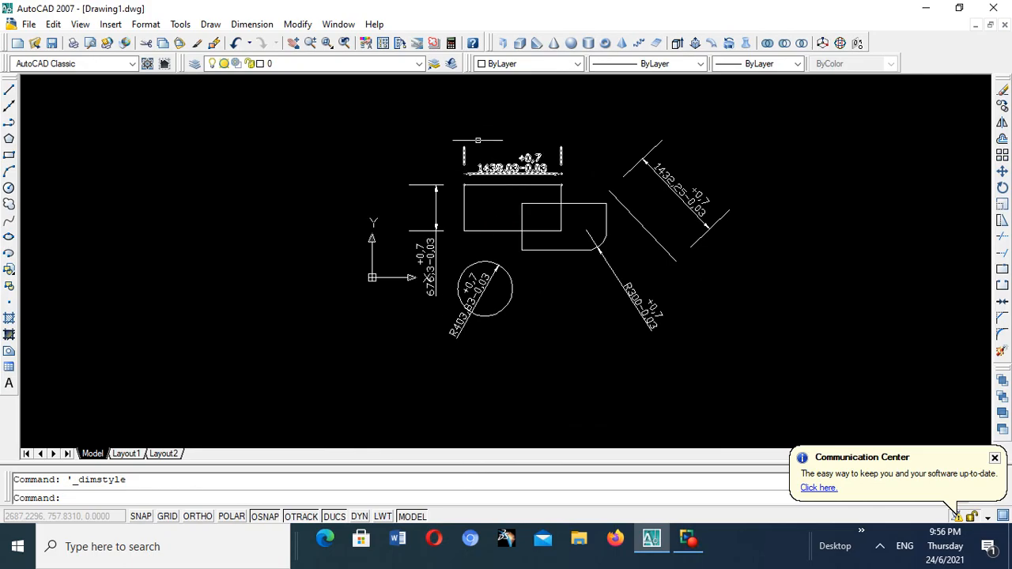
scroll(521, 147, "up", 5)
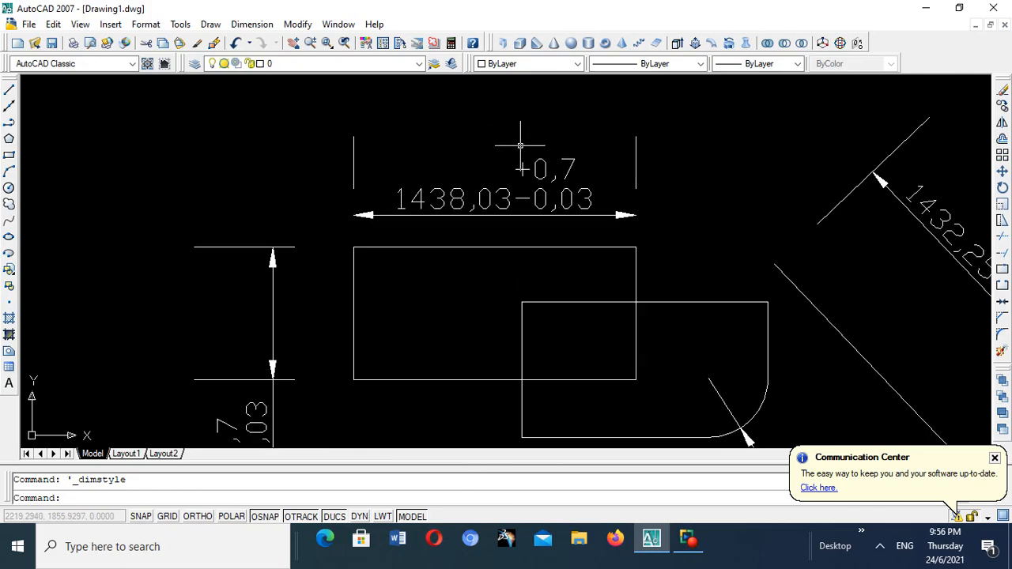
scroll(521, 147, "down", 4)
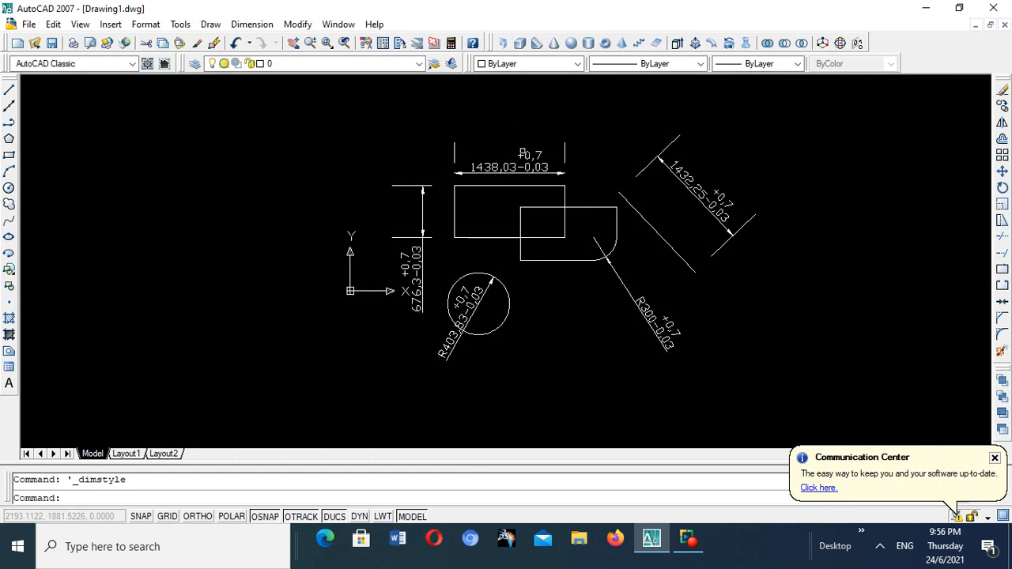
scroll(510, 177, "up", 3)
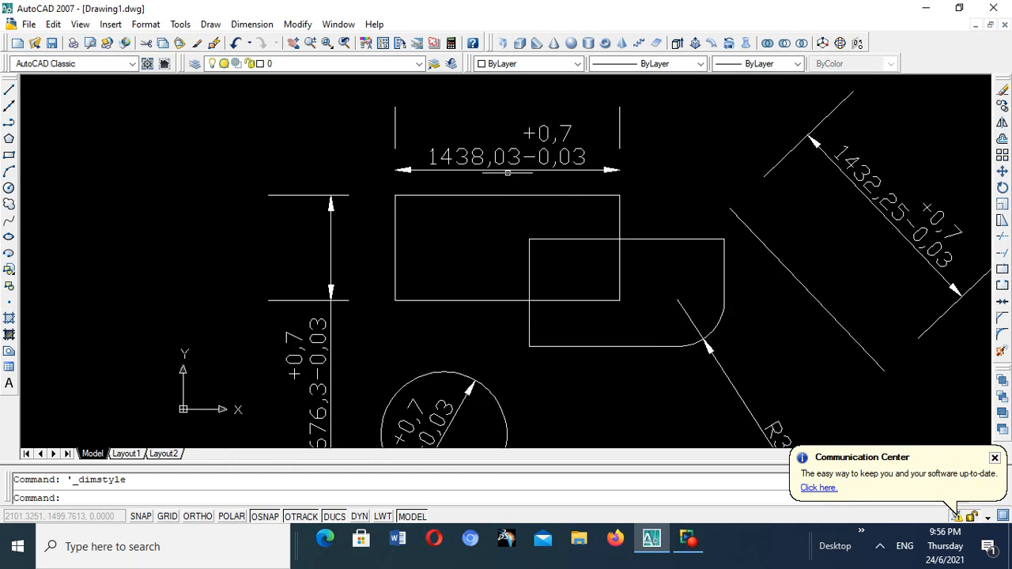
scroll(508, 174, "down", 4)
scroll(510, 179, "up", 2)
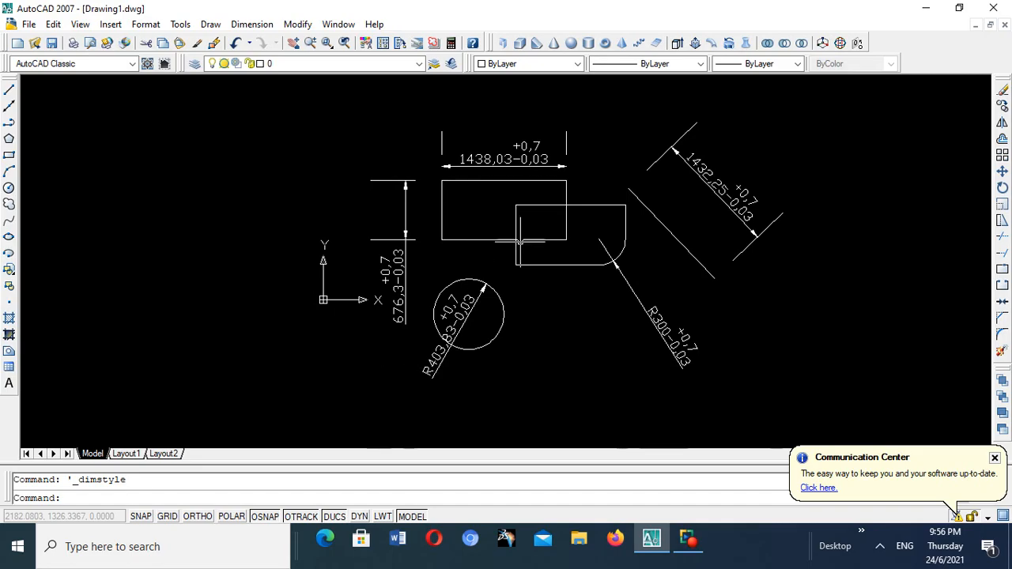
scroll(479, 153, "up", 3)
scroll(468, 170, "down", 4)
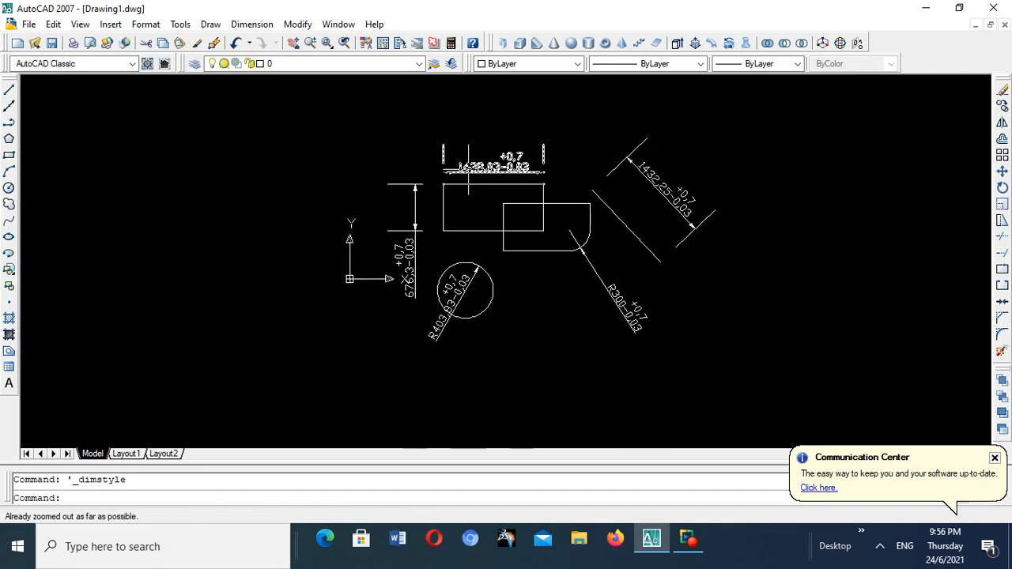
scroll(467, 190, "up", 3)
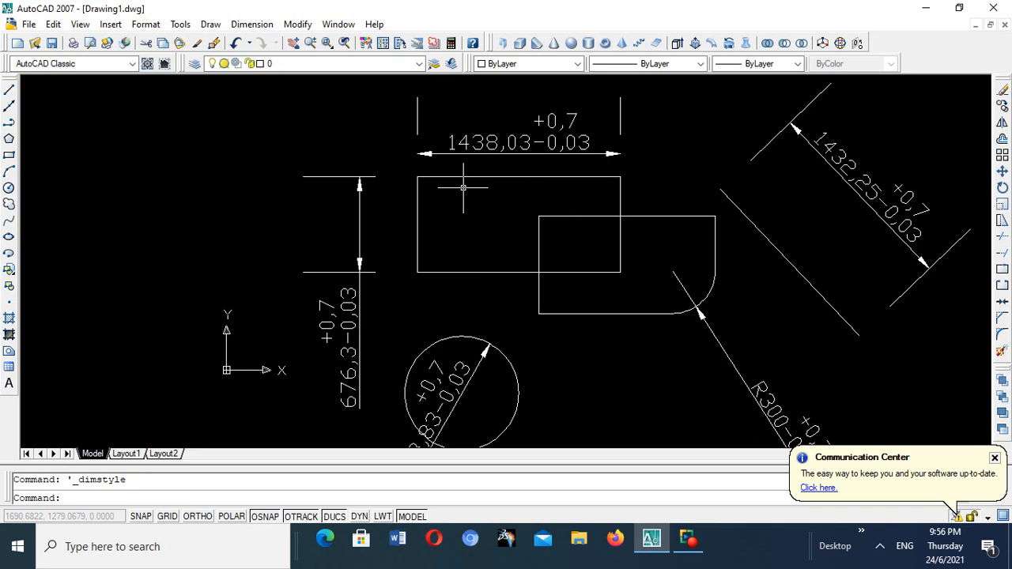
scroll(463, 186, "down", 4)
scroll(466, 199, "up", 2)
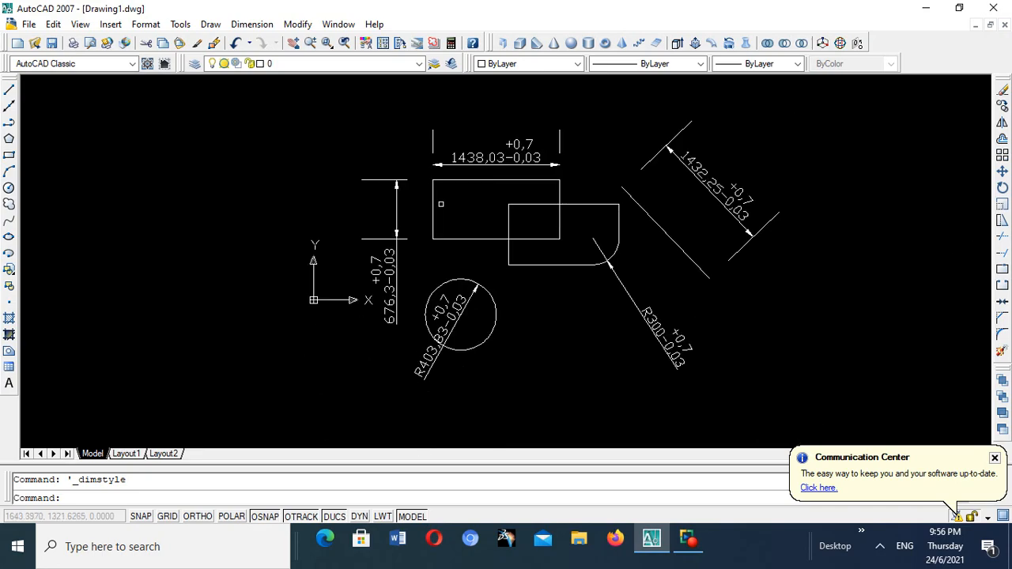
scroll(522, 210, "up", 3)
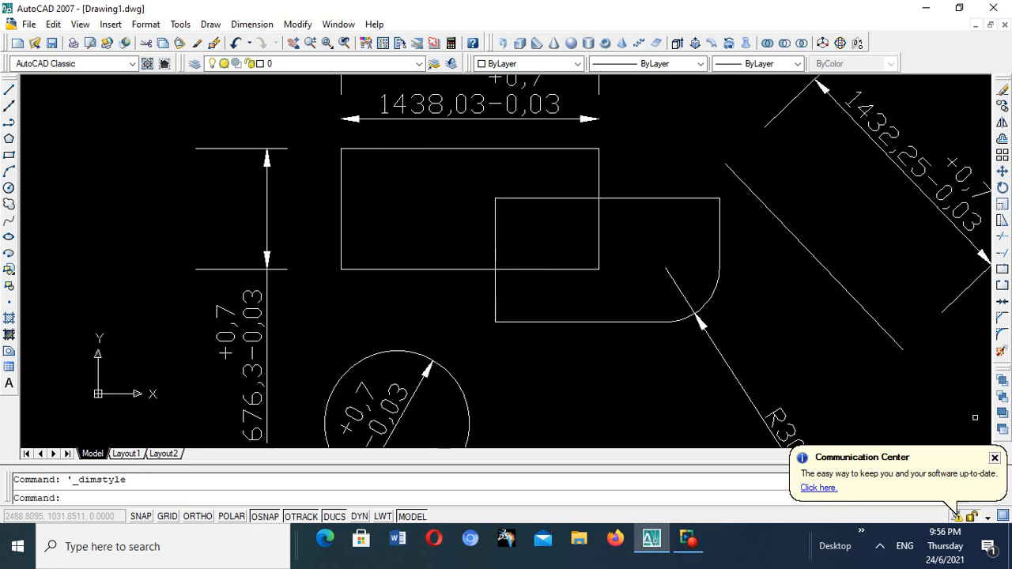
Dismiss the Communication Center notification and view the whole dimensioned drawing.
left_click(995, 459)
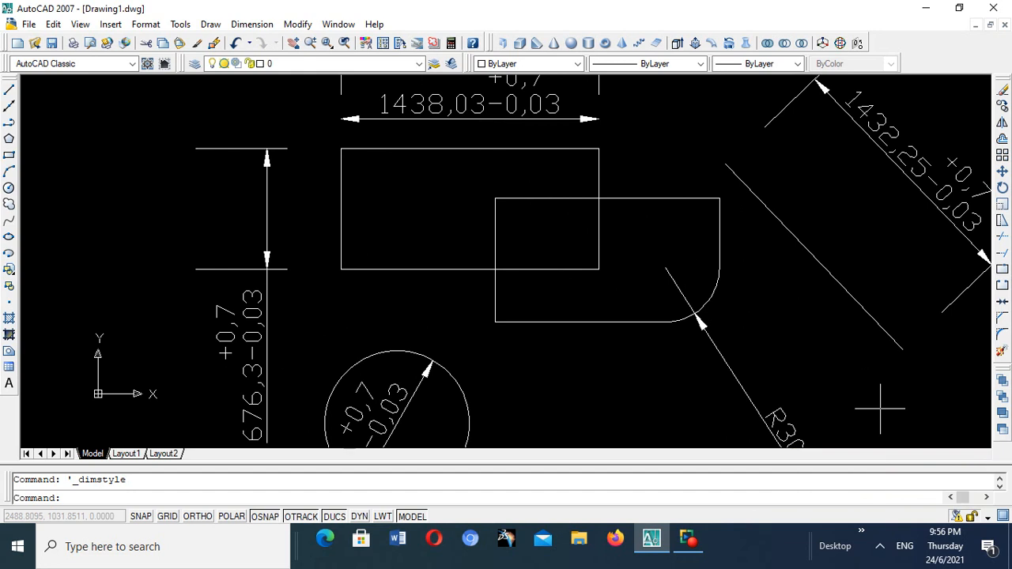
scroll(529, 169, "down", 2)
scroll(530, 169, "down", 1)
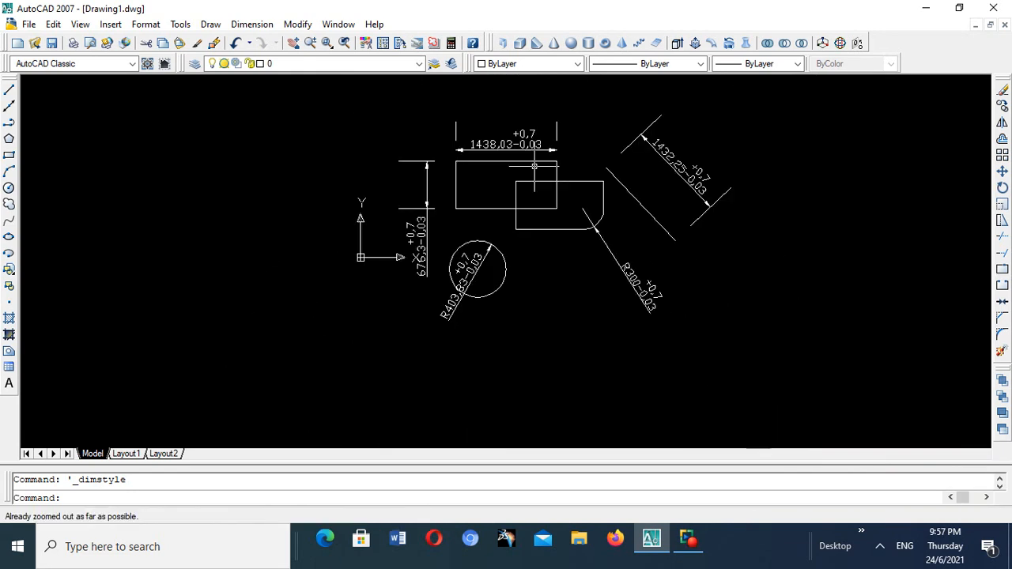
scroll(546, 151, "down", 3)
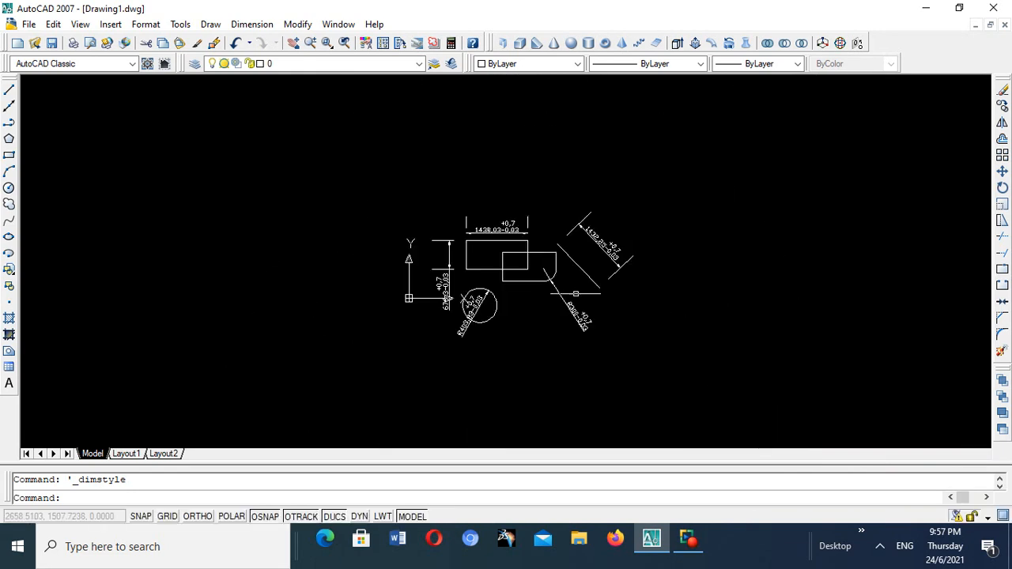
scroll(532, 303, "up", 3)
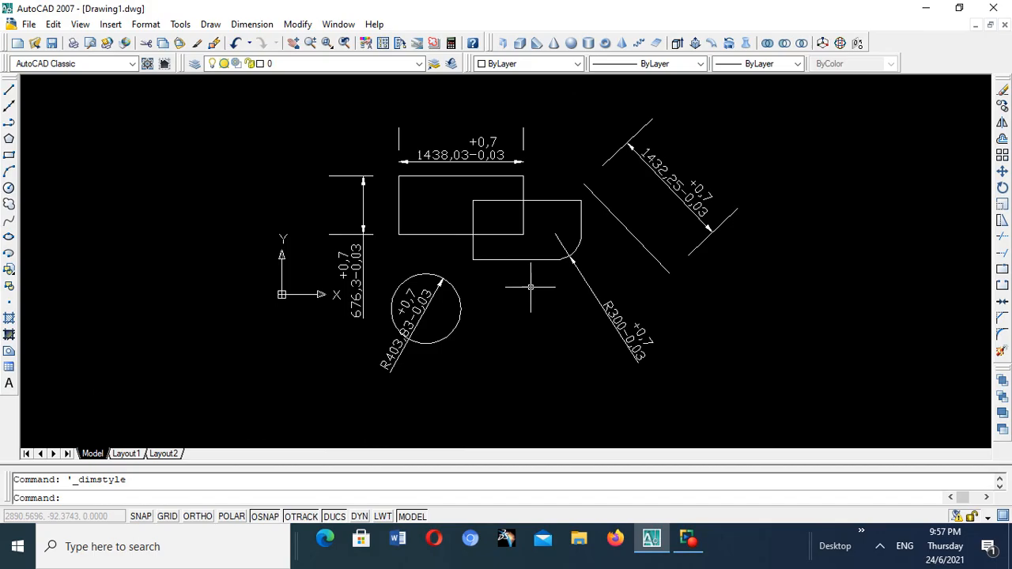
left_click(688, 538)
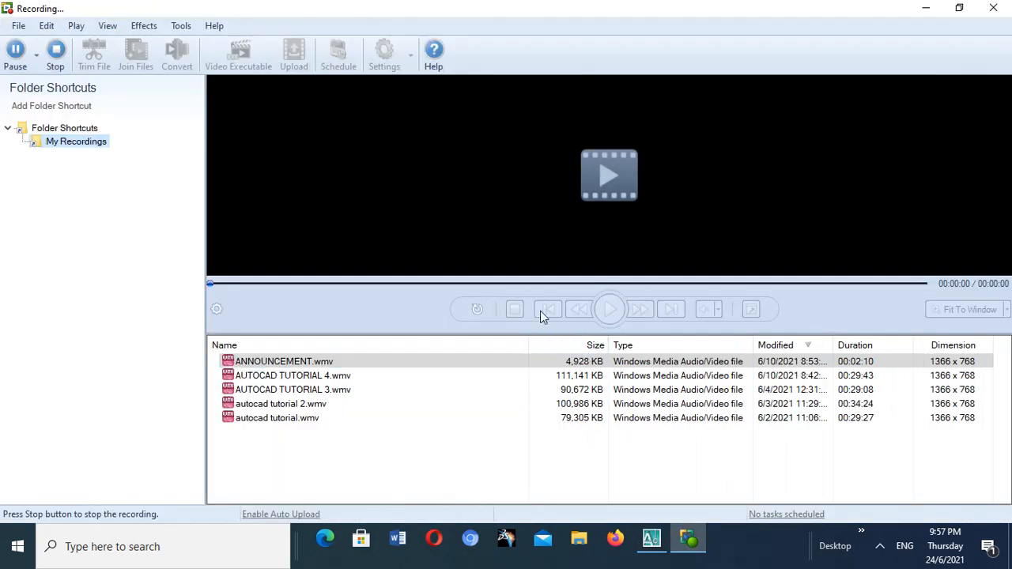